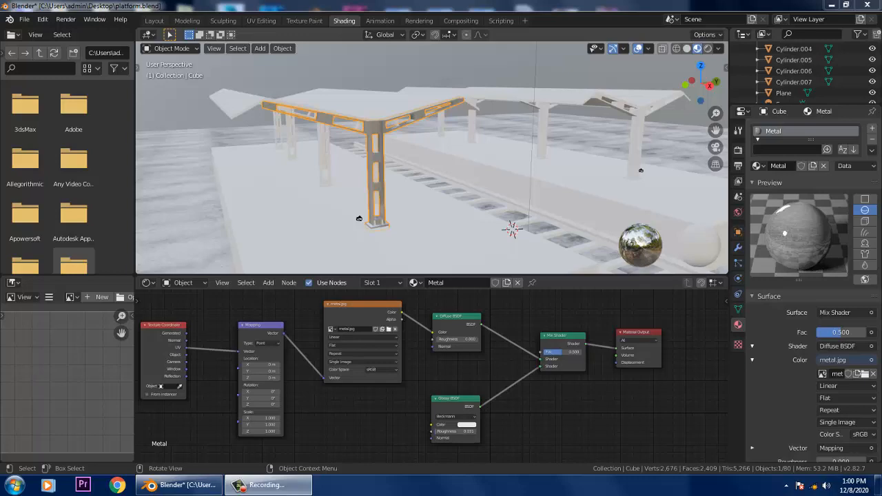
Select the large platform slab beneath the near canopy columns and create a new material for it
mouse_move(427, 173)
middle_down()
mouse_move(479, 163)
mouse_move(424, 169)
middle_up()
middle_drag(358, 214, 371, 177)
click(372, 176)
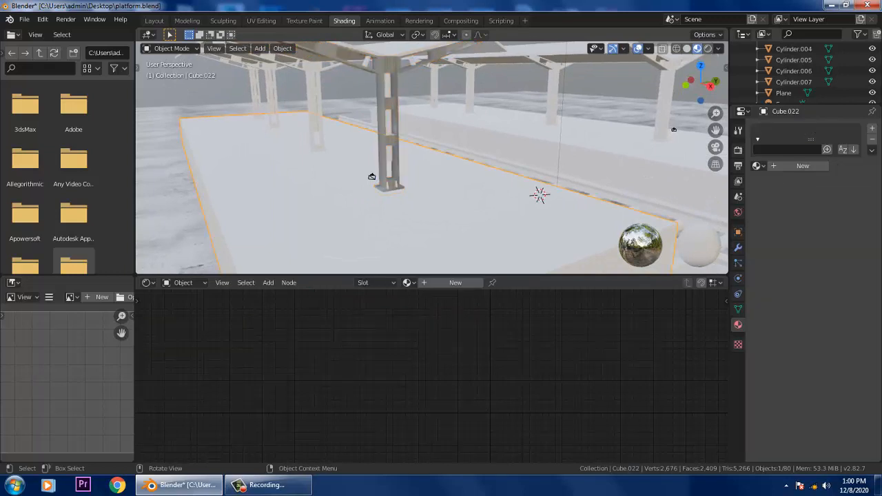
scroll(432, 157, down, 1)
middle_drag(432, 157, 421, 148)
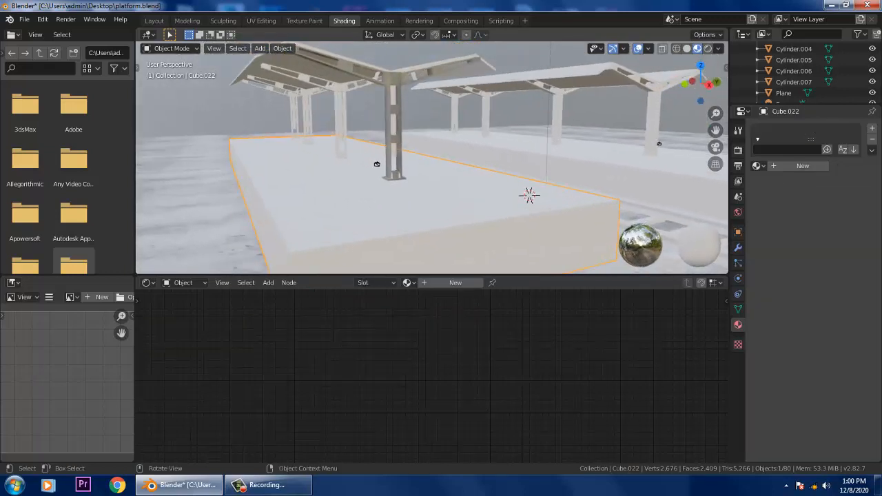
scroll(432, 157, down, 2)
click(289, 227)
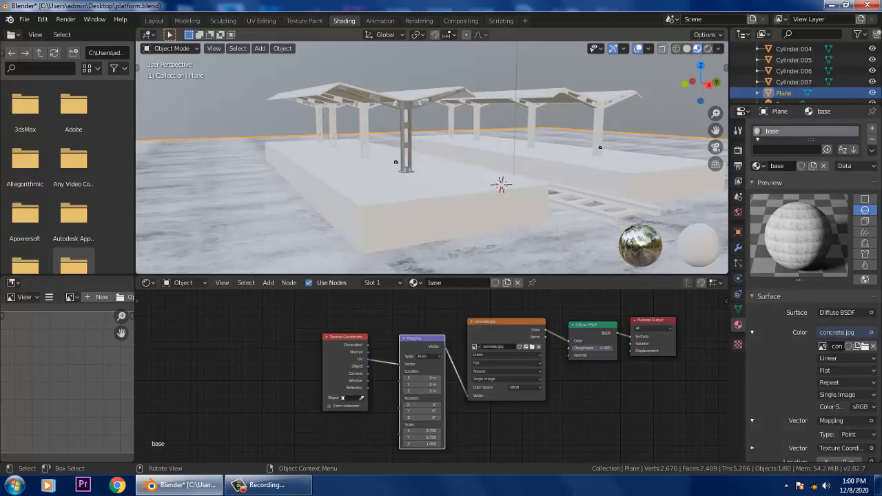
scroll(432, 158, up, 2)
click(432, 207)
middle_drag(432, 207, 438, 186)
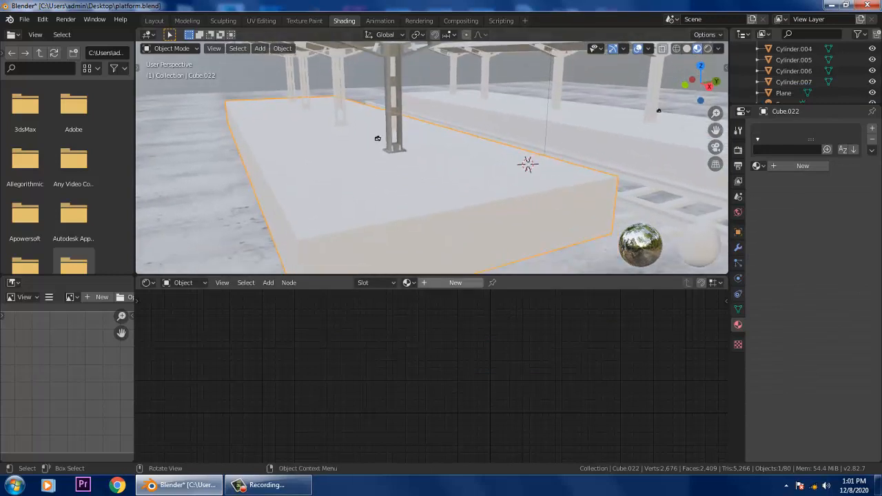
click(451, 283)
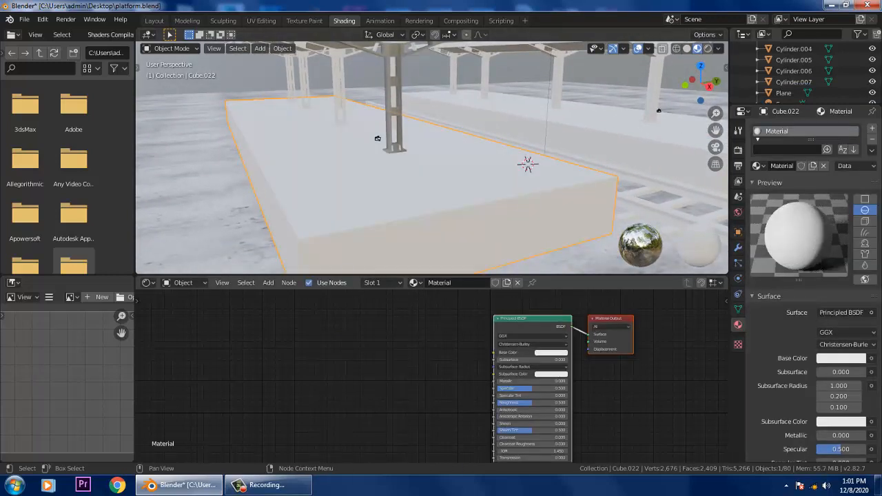
Replace the new material's Principled BSDF node with a Diffuse BSDF node
middle_drag(452, 365, 387, 362)
key(alt+a)
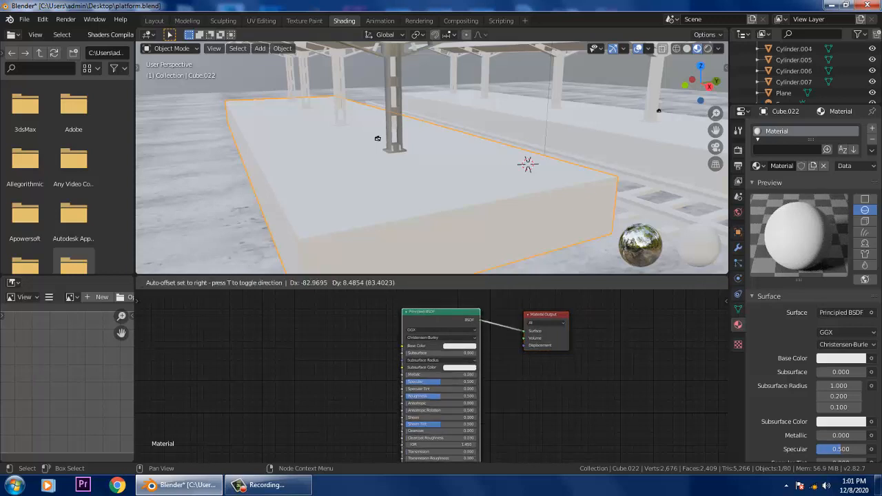
key(Delete)
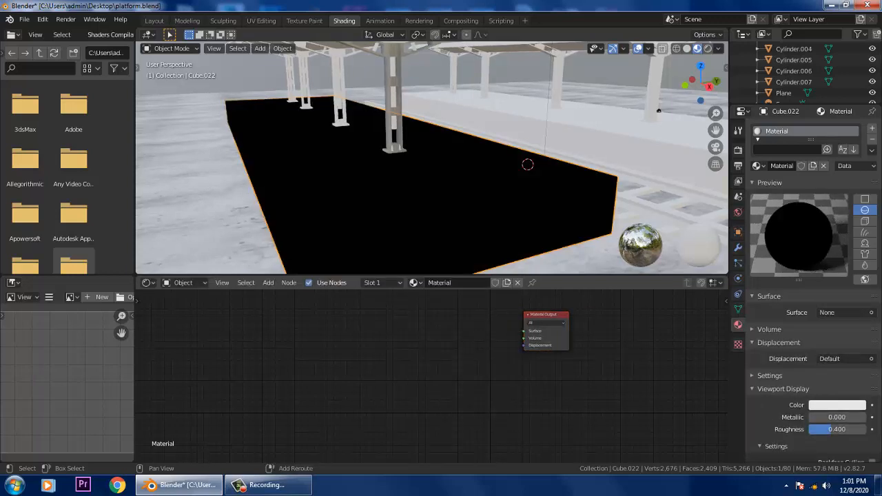
key(shift+a)
mouse_move(413, 361)
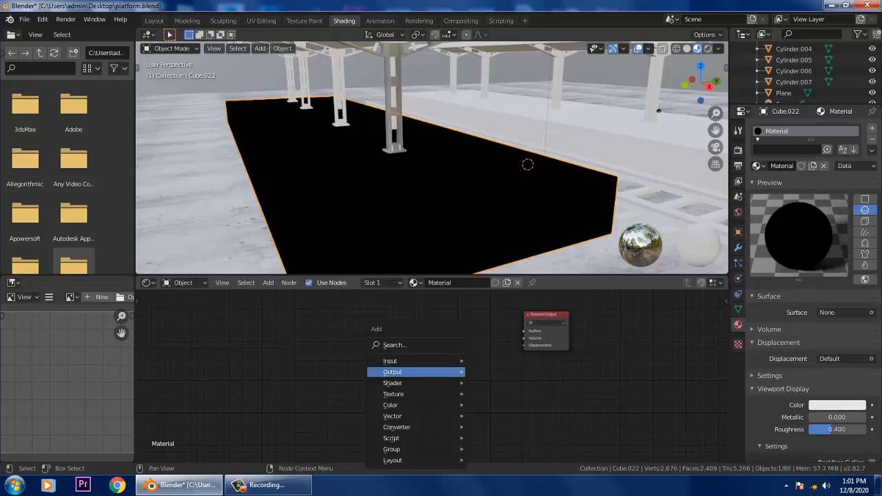
mouse_move(413, 383)
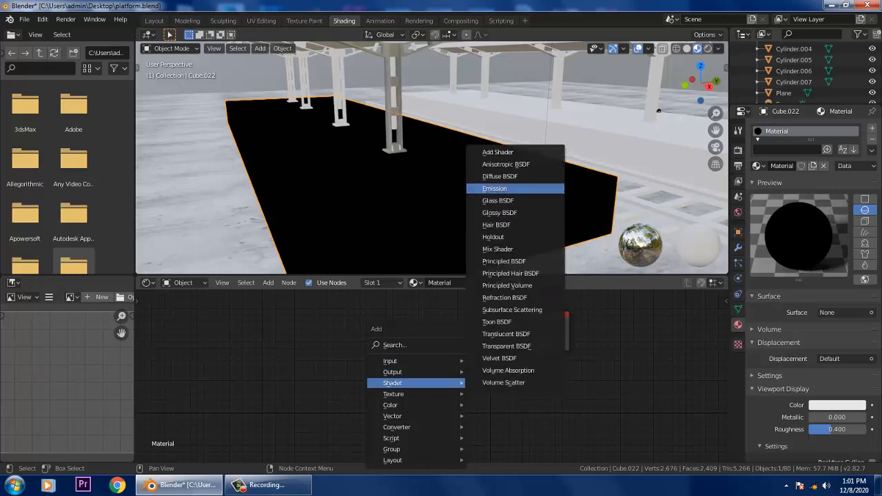
click(499, 177)
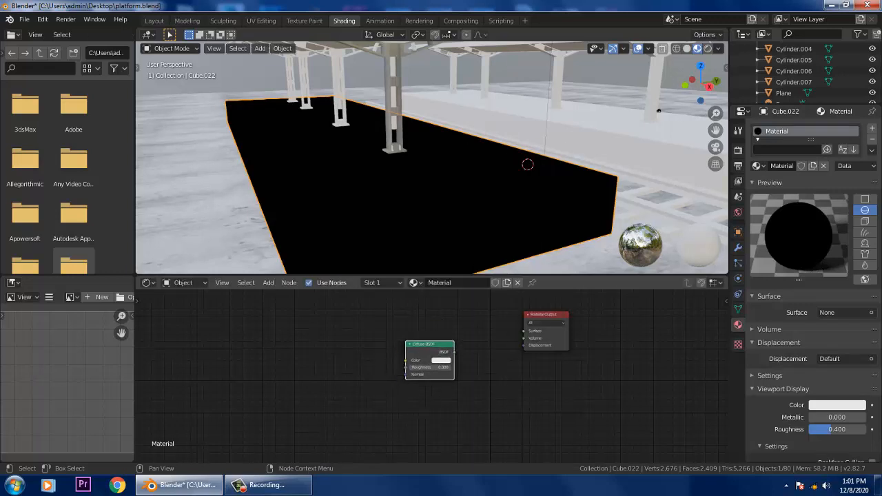
Connect the Diffuse BSDF to the Material Output's Surface and feed its Color from an Image Texture node
click(200, 193)
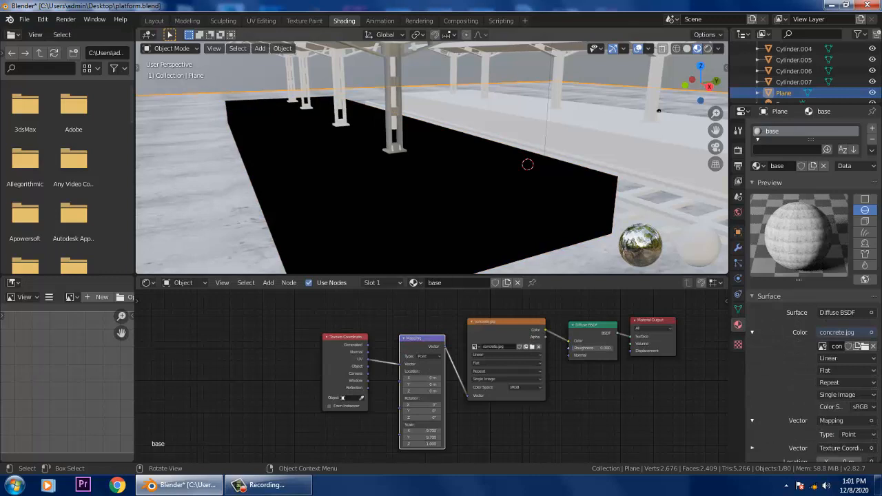
click(413, 200)
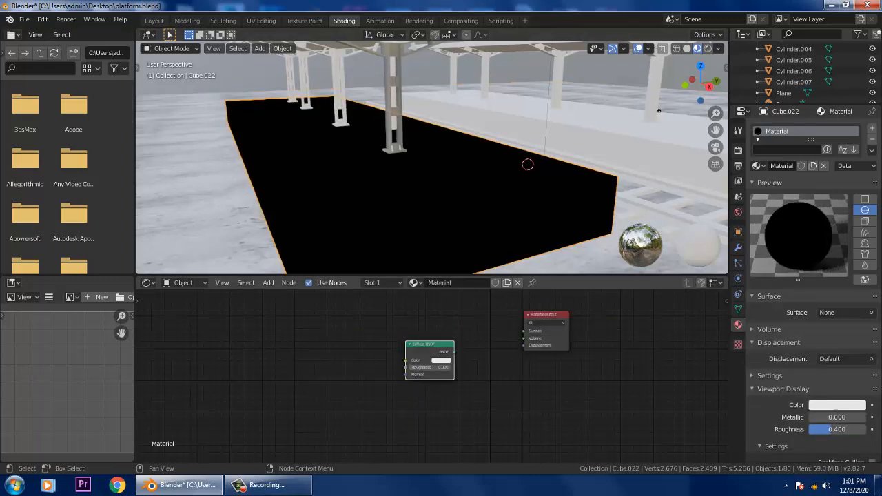
drag(454, 351, 524, 331)
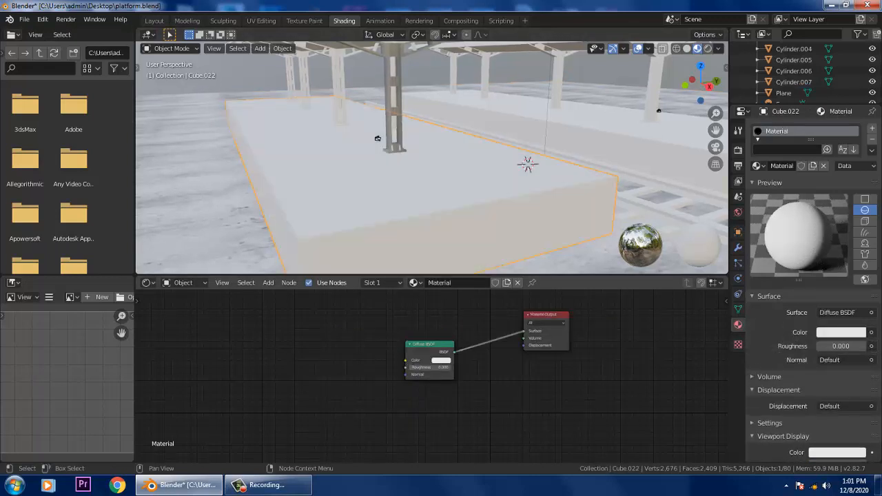
drag(429, 344, 442, 325)
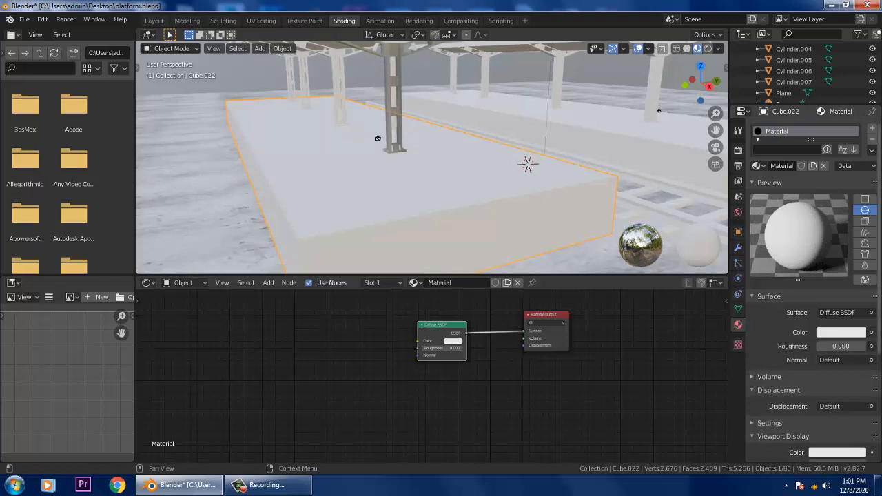
click(871, 332)
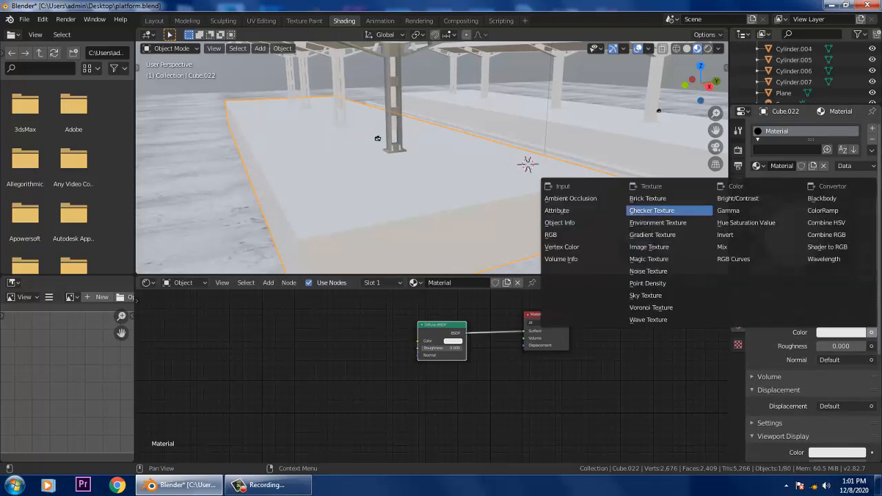
click(648, 247)
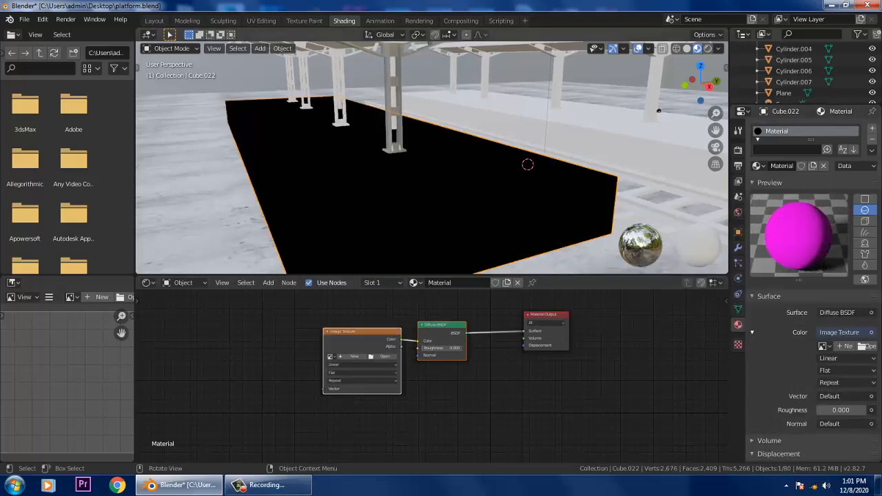
Try concrete.jpg from the platform folder as the slab's image texture
click(383, 356)
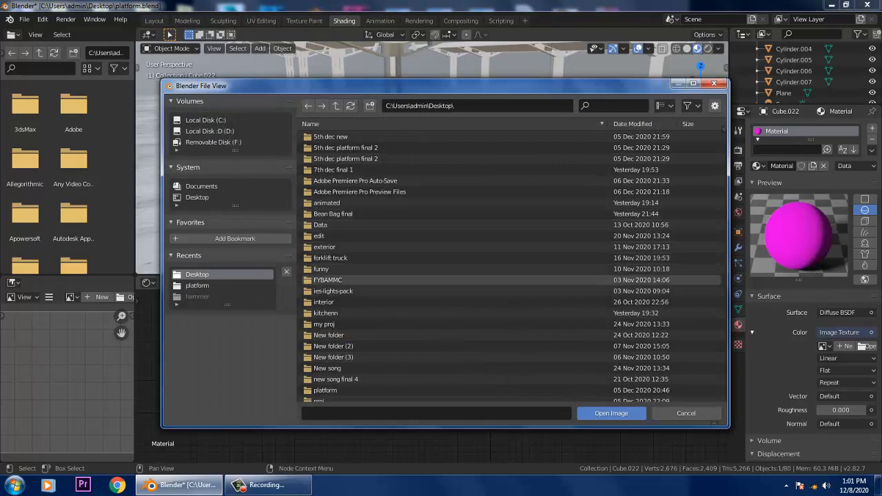
scroll(331, 280, down, 2)
click(325, 346)
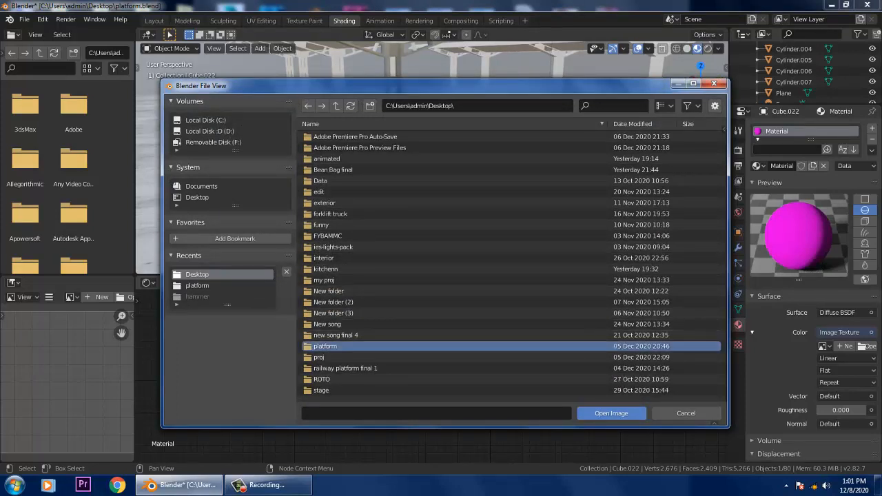
double_click(325, 346)
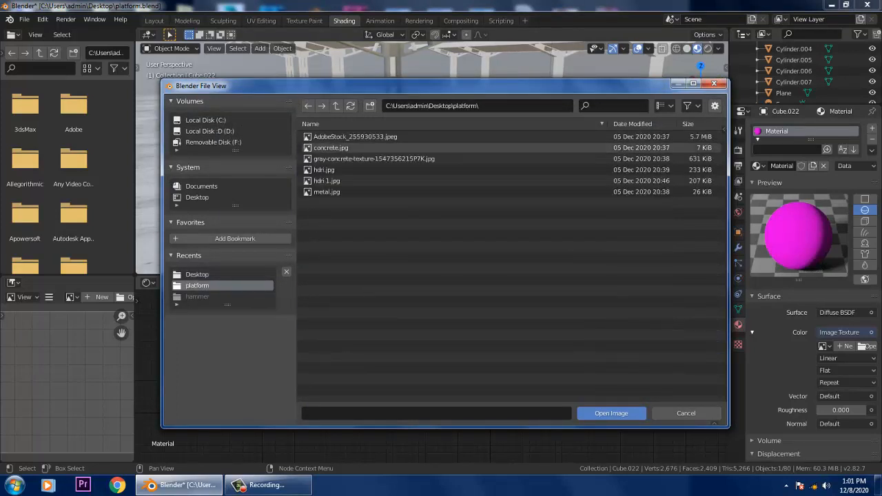
click(331, 147)
click(331, 158)
double_click(330, 147)
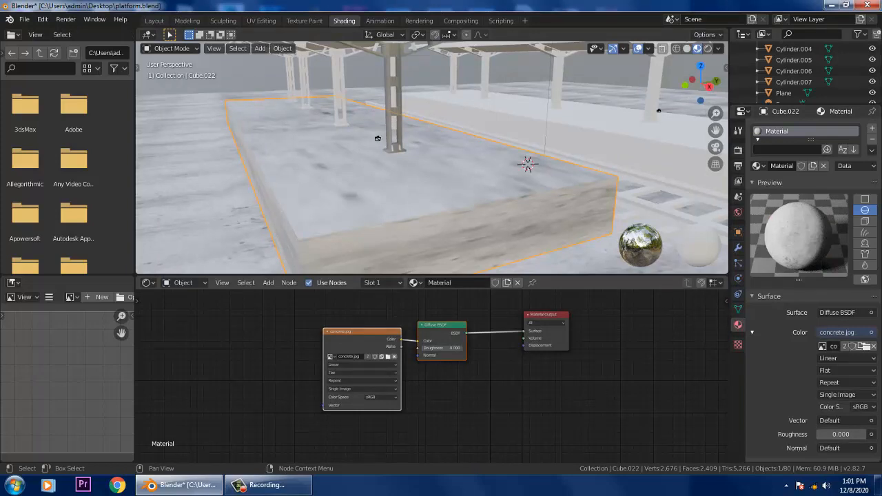
key(ctrl+z)
click(384, 356)
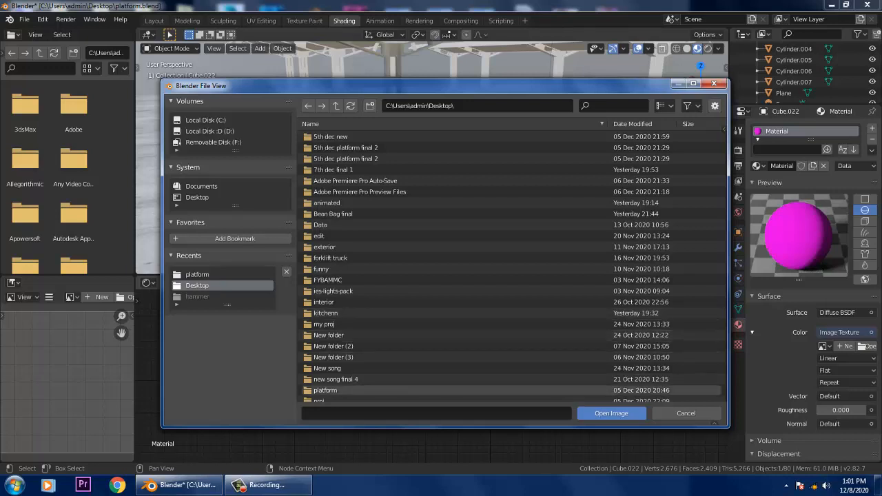
click(330, 389)
click(330, 390)
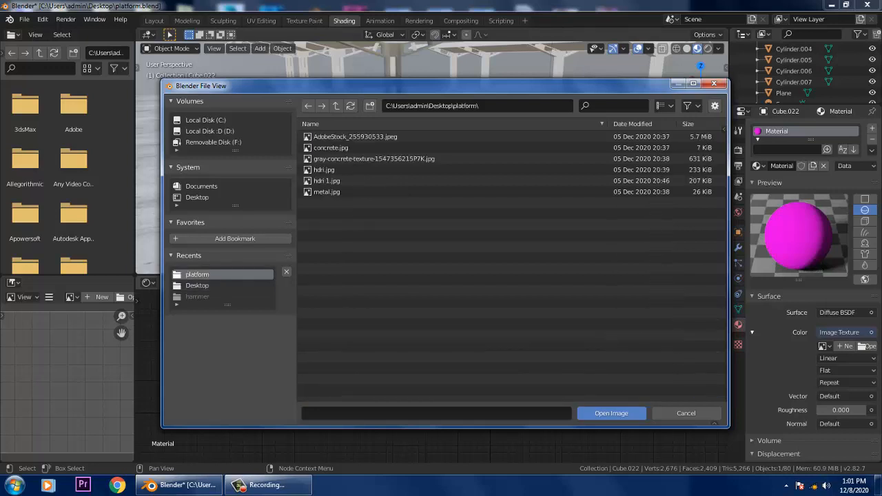
click(326, 191)
key(Up)
key(Up)
key(Up)
key(Up)
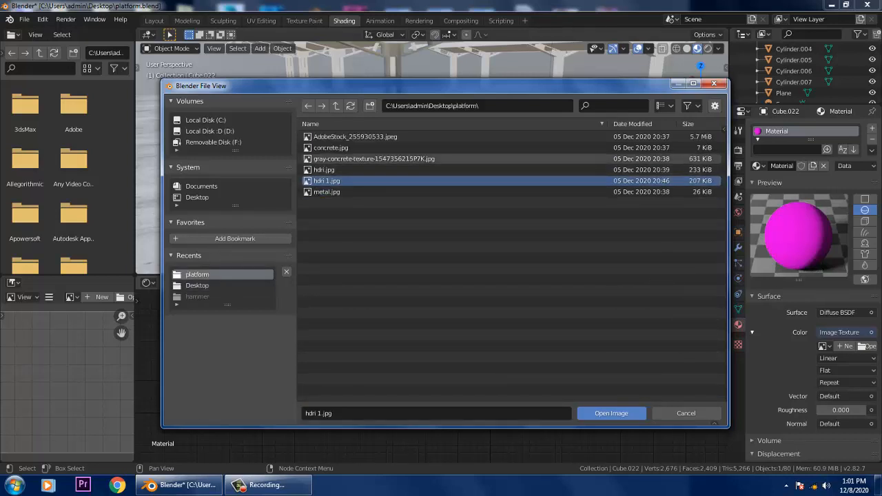
click(373, 159)
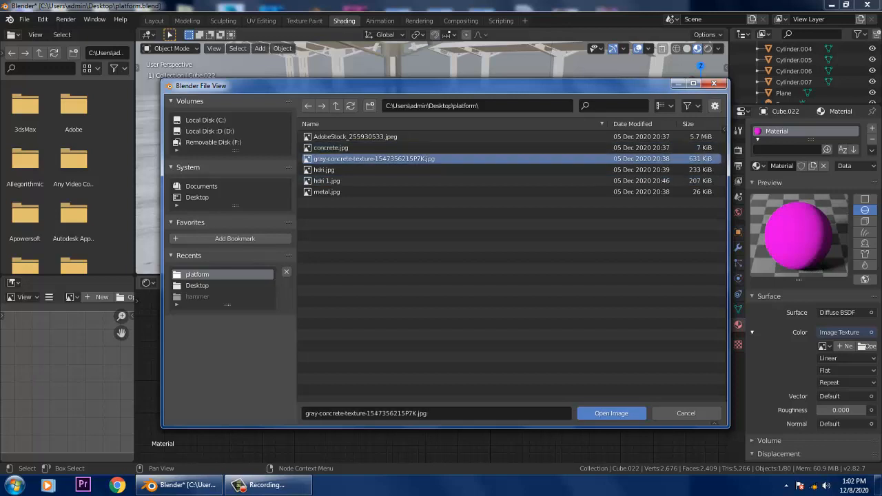
key(Return)
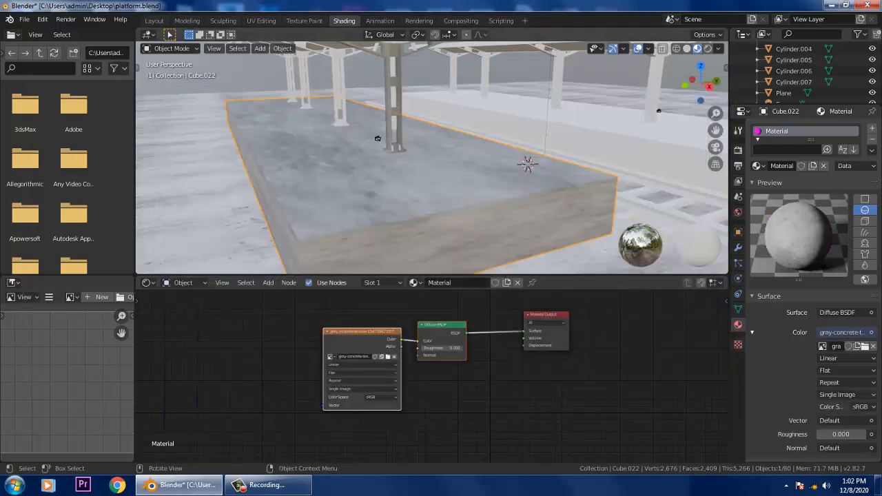
Add a Mapping node and connect its Vector output to the concrete image texture's Vector input
mouse_move(431, 158)
middle_down()
mouse_move(431, 185)
mouse_move(431, 168)
middle_up()
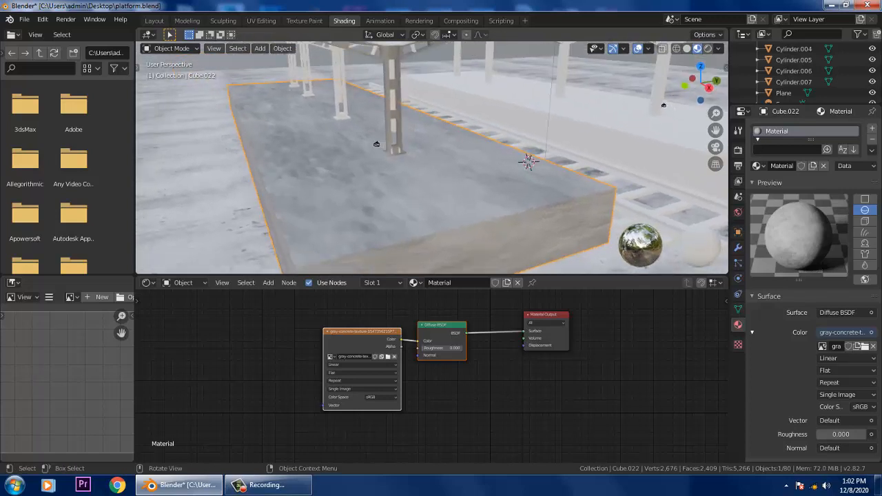
mouse_move(362, 331)
mouse_down()
mouse_move(328, 332)
mouse_move(355, 337)
mouse_up()
key(alt+a)
key(shift+a)
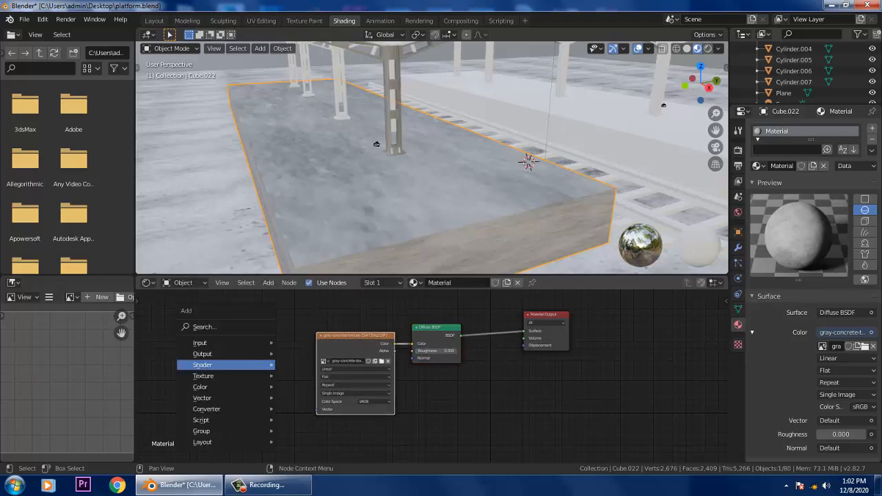
mouse_move(228, 364)
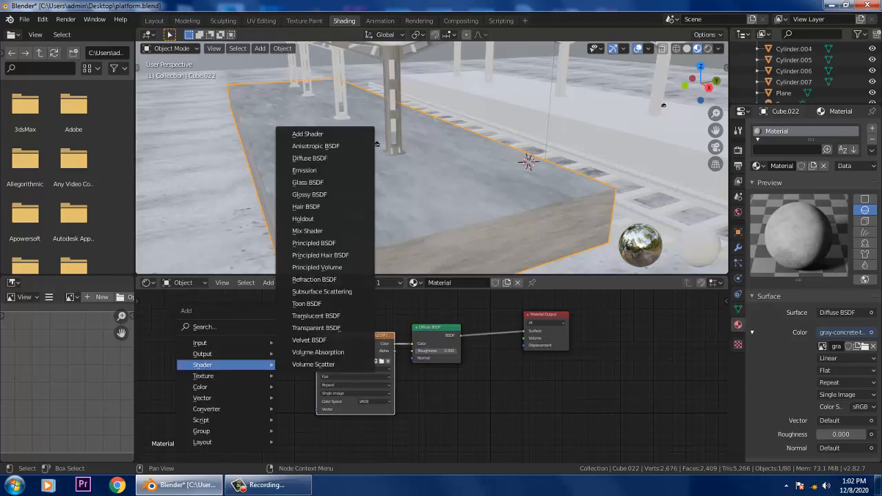
mouse_move(227, 387)
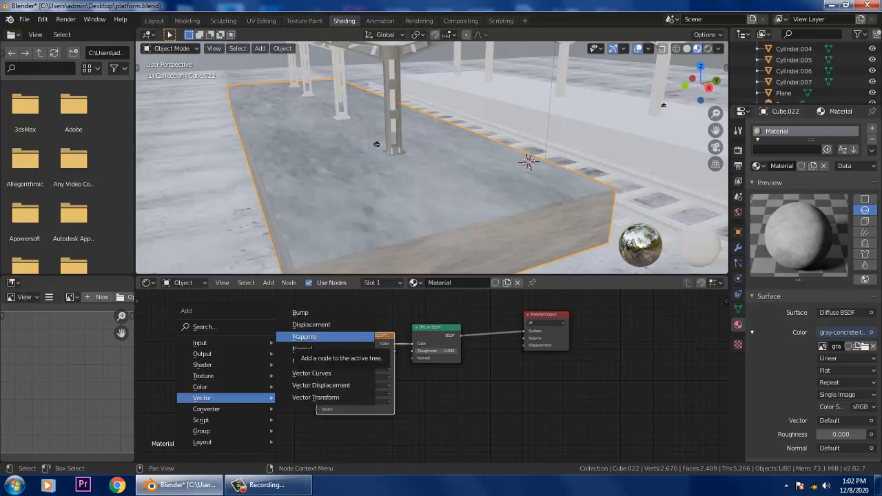
click(304, 336)
click(255, 358)
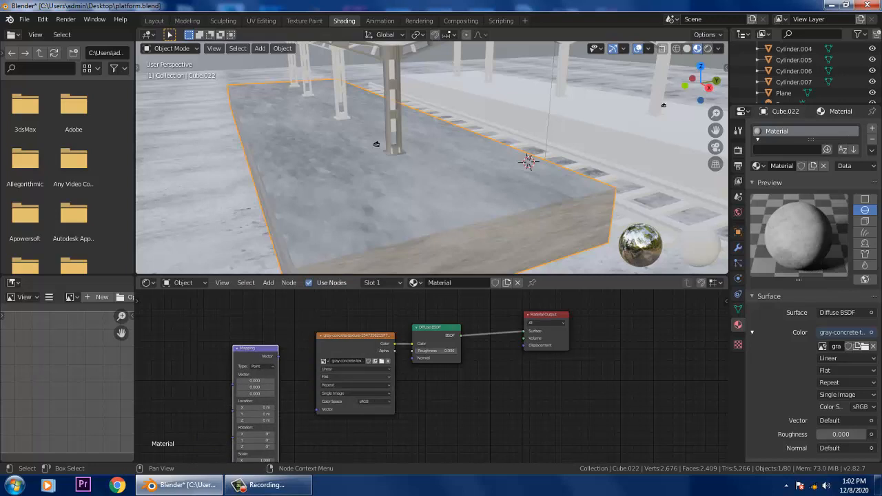
drag(277, 356, 316, 409)
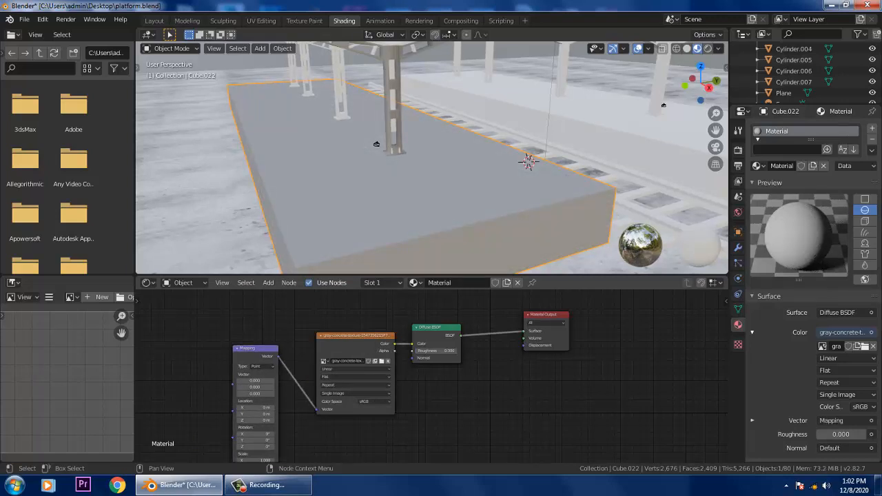
Set the slab material's texture Vector source to Texture Coordinate UV, using the ground plane's nodes as reference
click(200, 193)
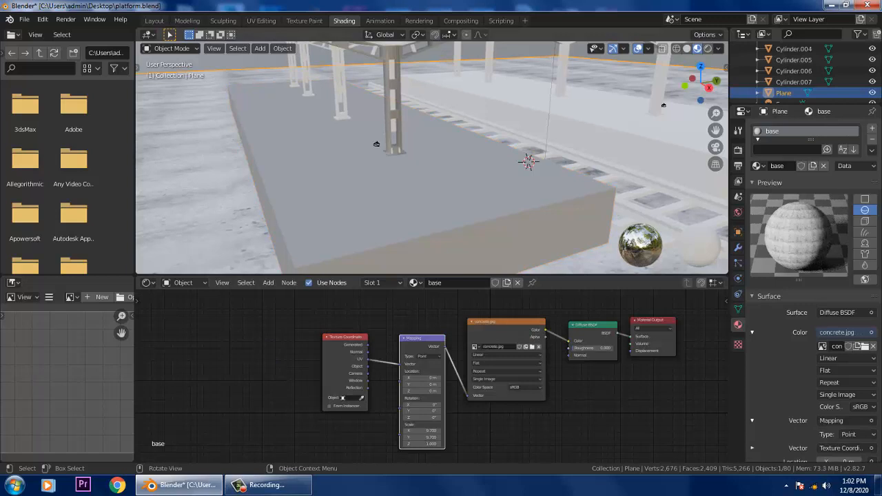
click(427, 199)
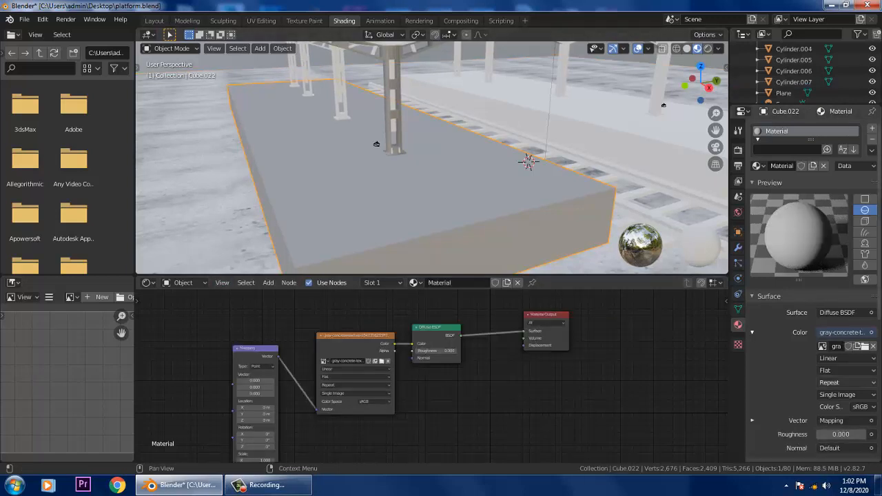
click(831, 420)
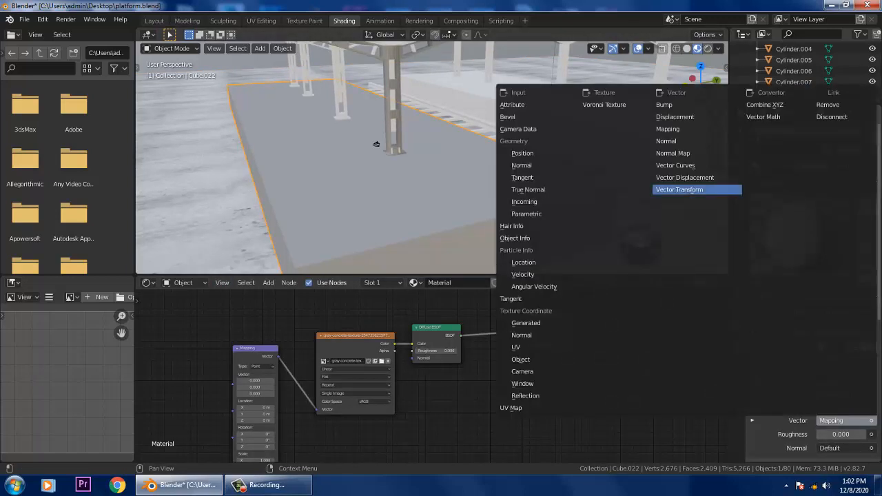
click(515, 347)
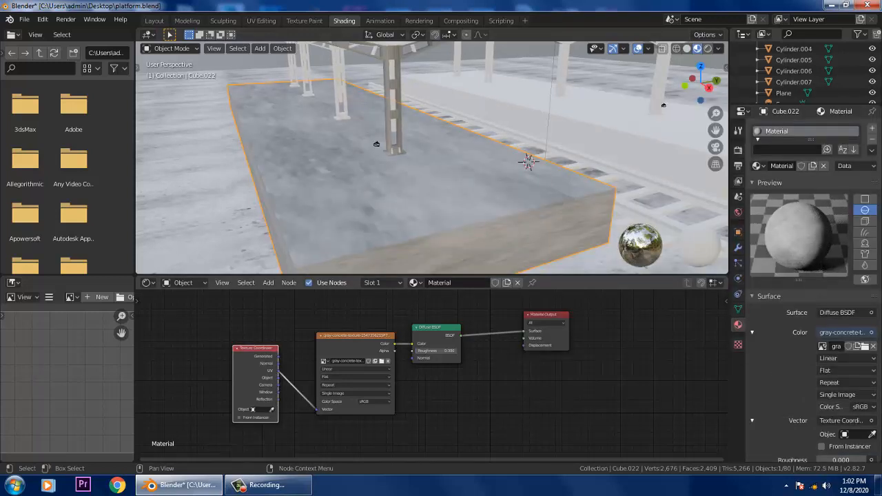
Check the ground plane's base material nodes as a mapping reference, and reselect the concrete platform slab
scroll(813, 290, down, 6)
scroll(813, 289, down, 4)
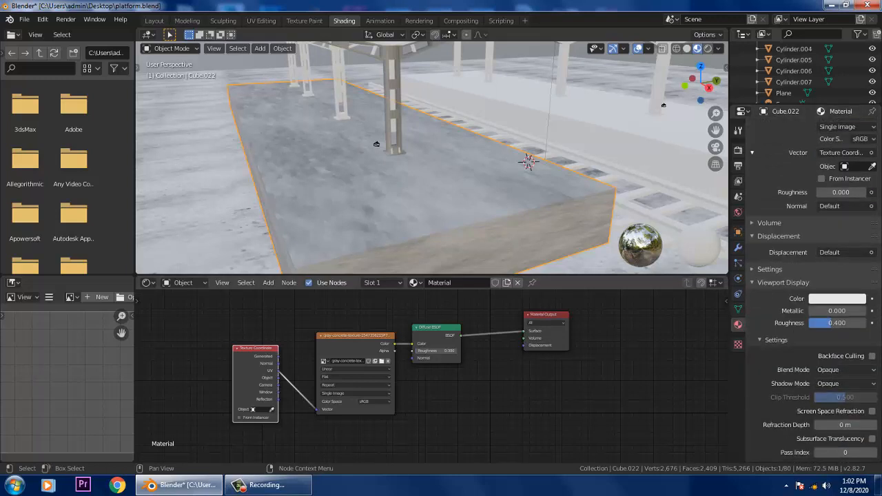
key(shift+a)
key(alt+a)
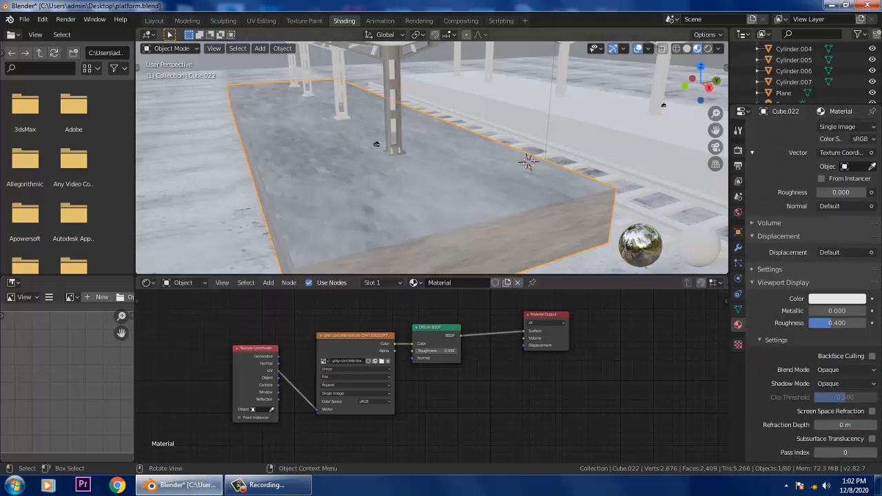
click(206, 193)
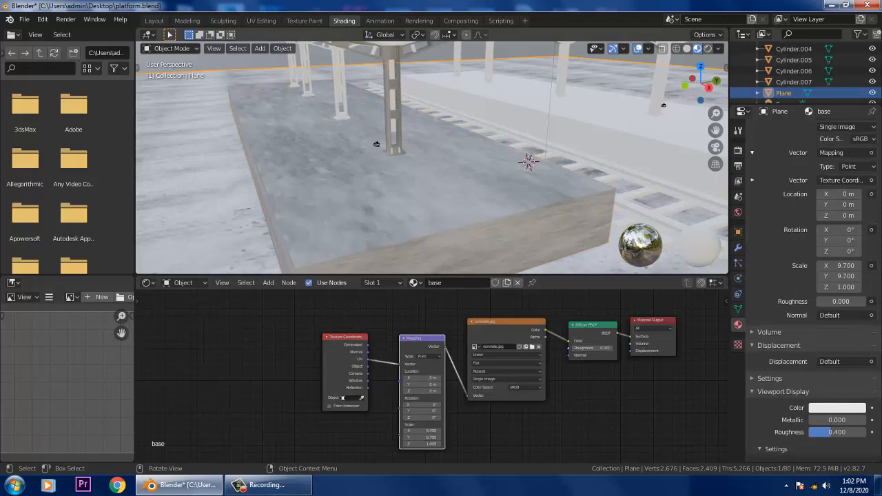
click(413, 207)
Move the slab's Texture Coordinate node farther from the image texture and disconnect their UV link
drag(254, 350, 233, 350)
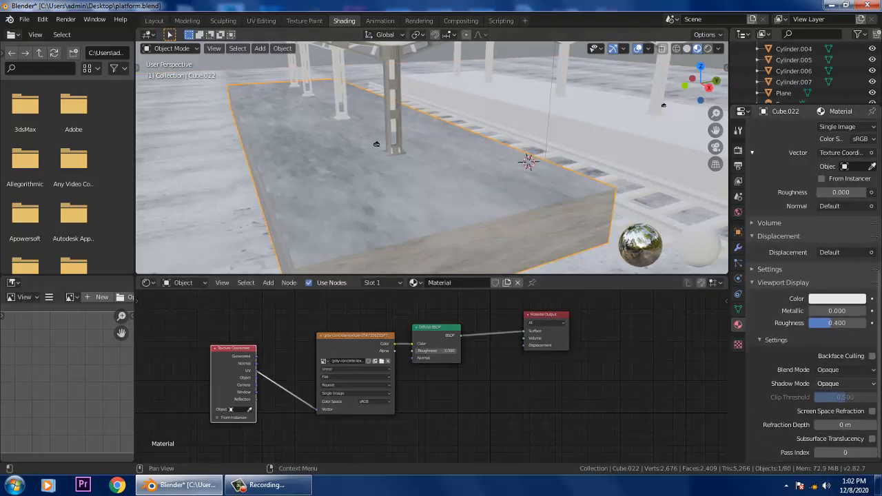
scroll(813, 290, up, 4)
scroll(813, 289, up, 4)
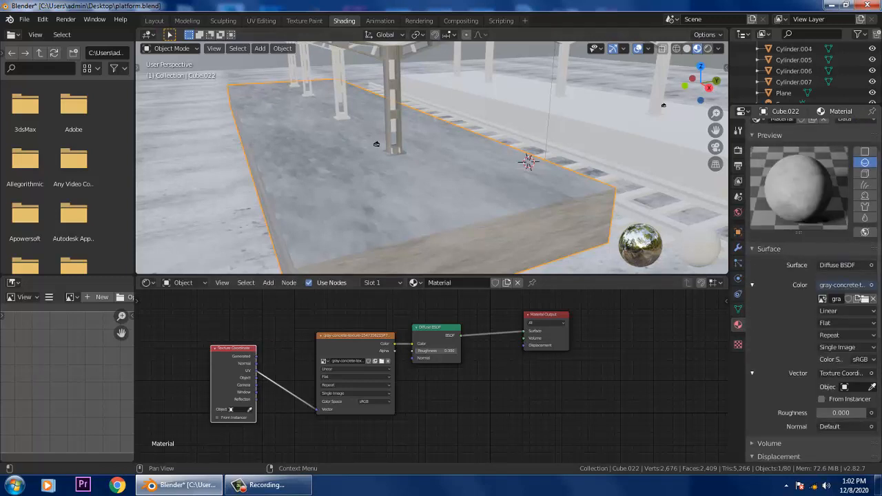
scroll(812, 289, down, 8)
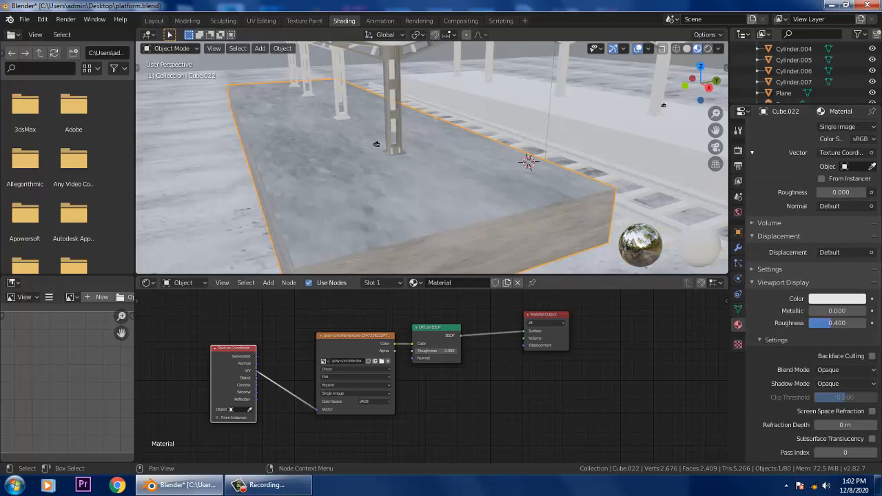
drag(233, 348, 205, 350)
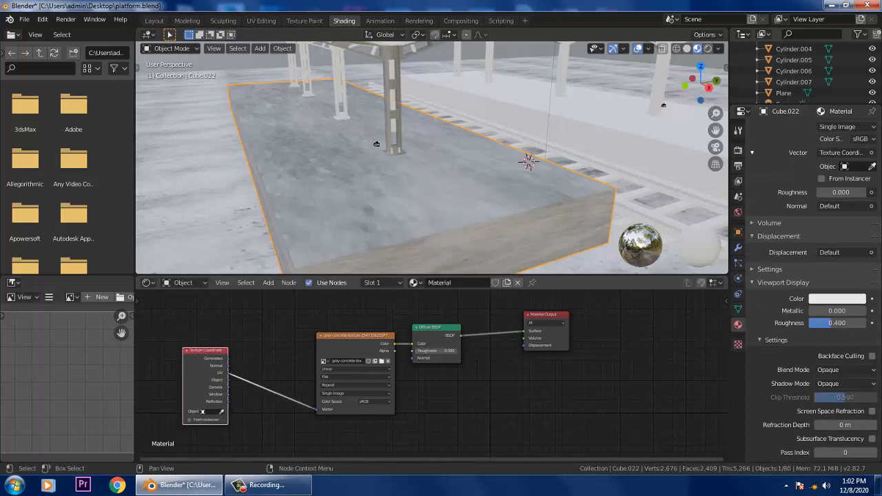
drag(316, 409, 254, 408)
Insert a Mapping node between the Texture Coordinate node's UV output and the concrete image texture's Vector input
key(shift+a)
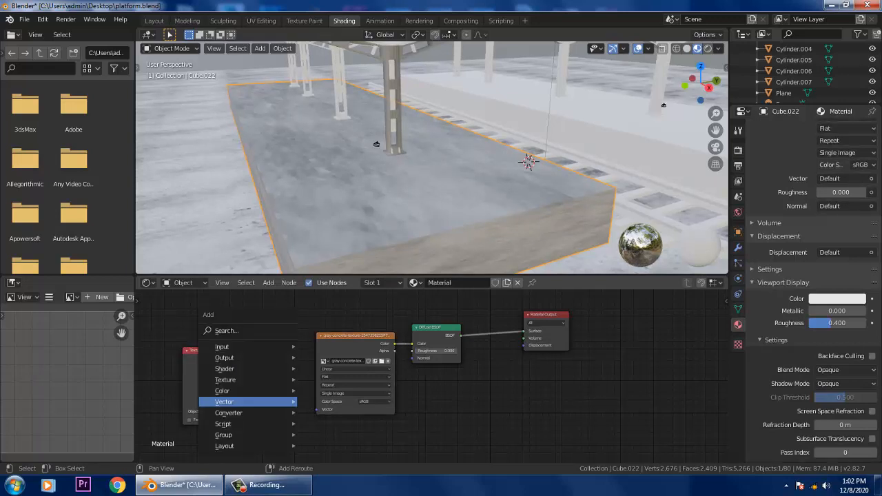
mouse_move(248, 401)
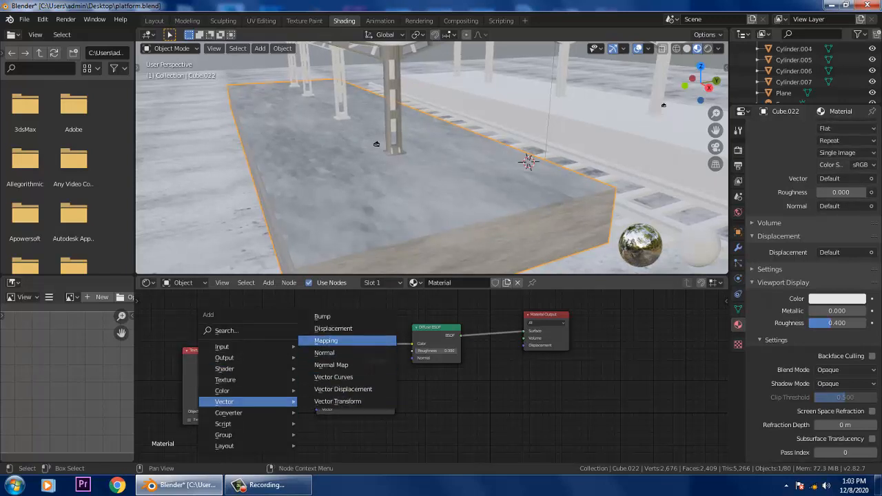
click(326, 340)
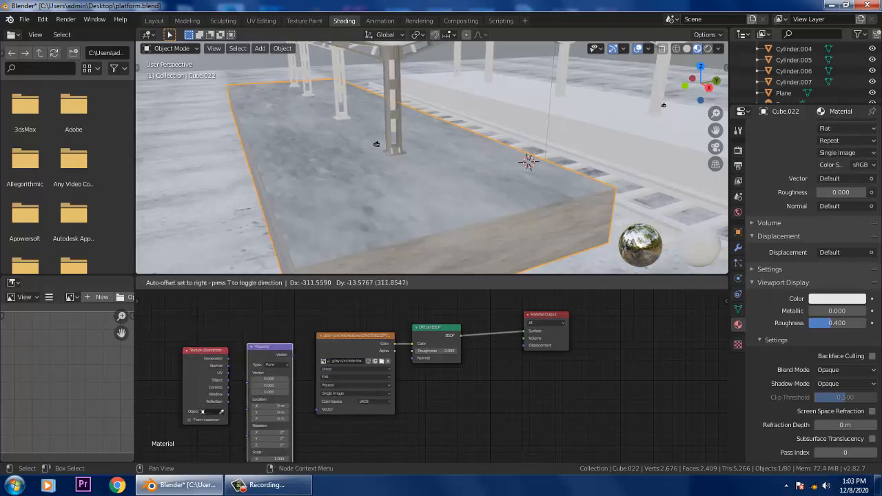
click(269, 351)
drag(292, 353, 317, 409)
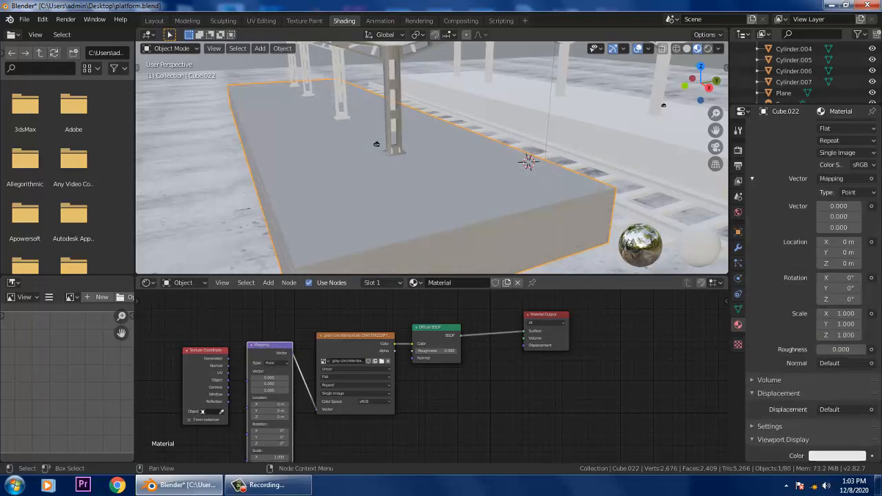
drag(205, 350, 172, 339)
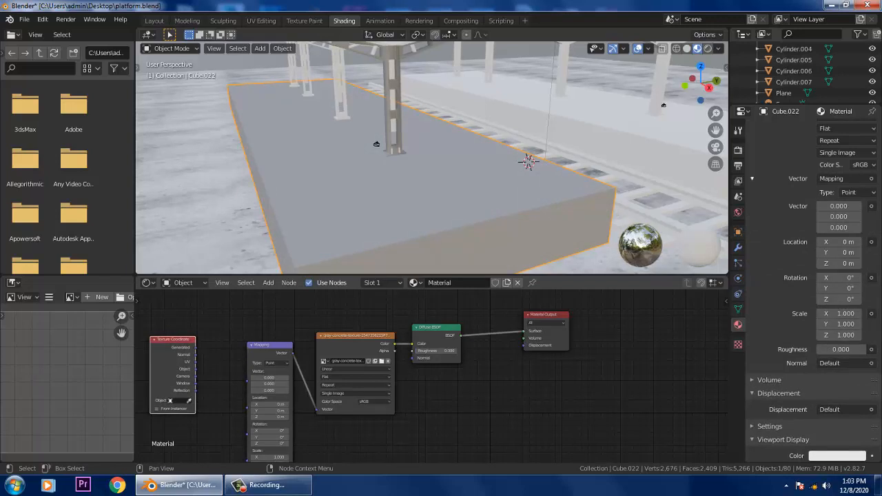
drag(196, 361, 248, 372)
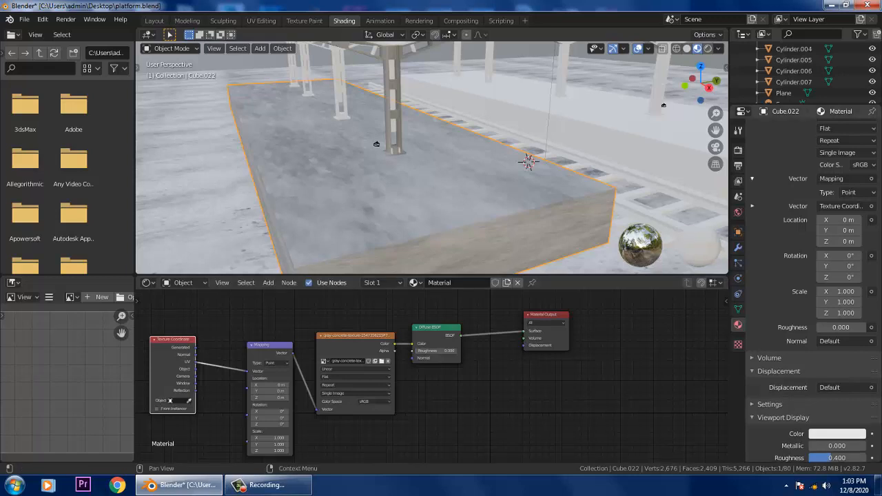
Try an X scale of 5.9 in the slab's Mapping node
scroll(806, 289, down, 3)
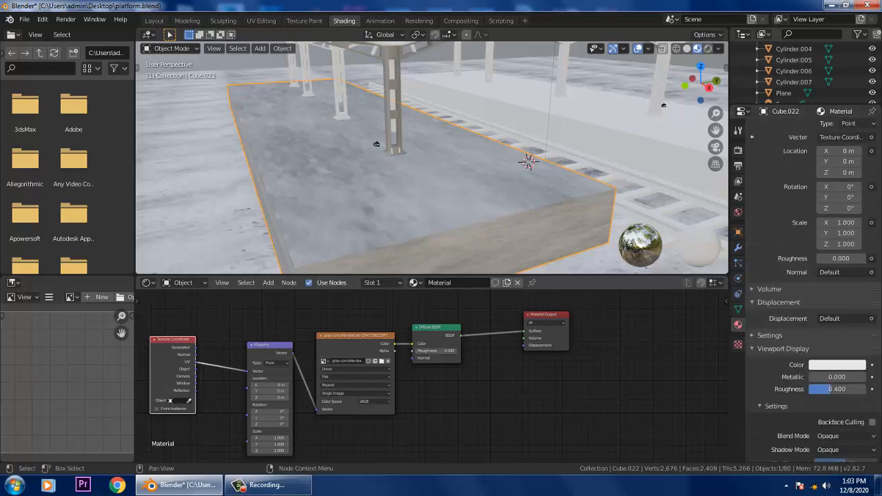
scroll(289, 428, down, 2)
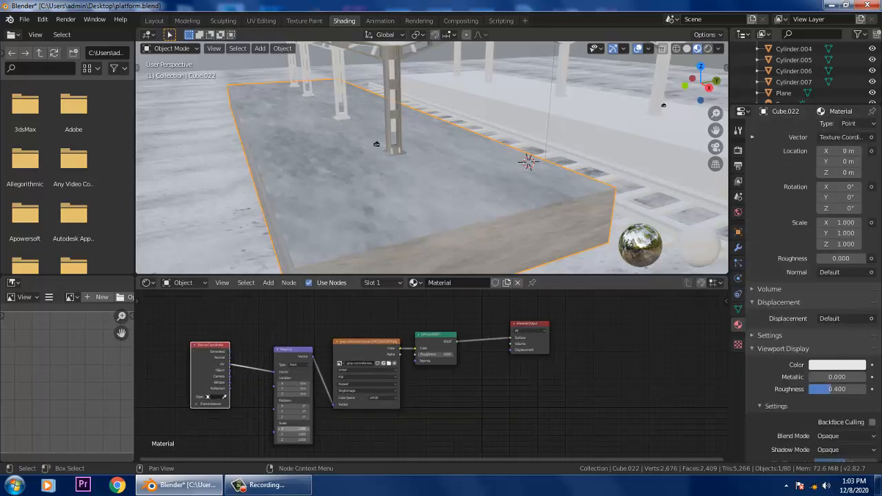
scroll(289, 427, up, 2)
drag(270, 438, 330, 438)
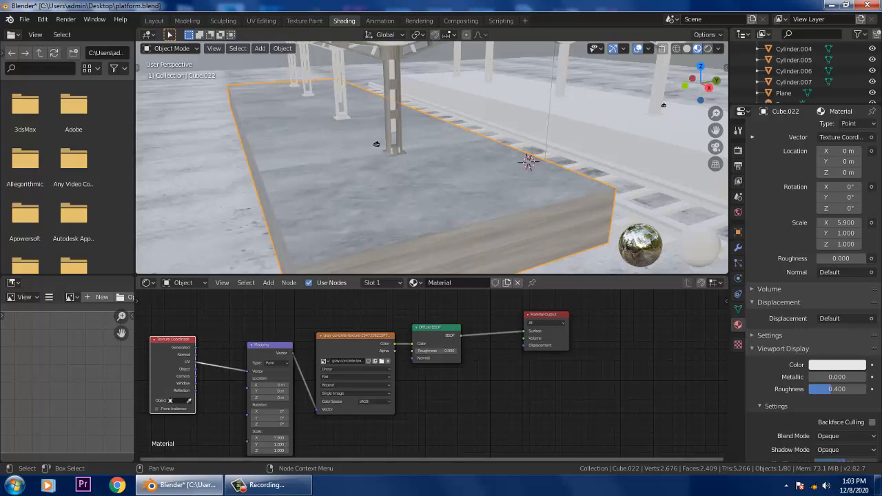
click(253, 445)
click(270, 438)
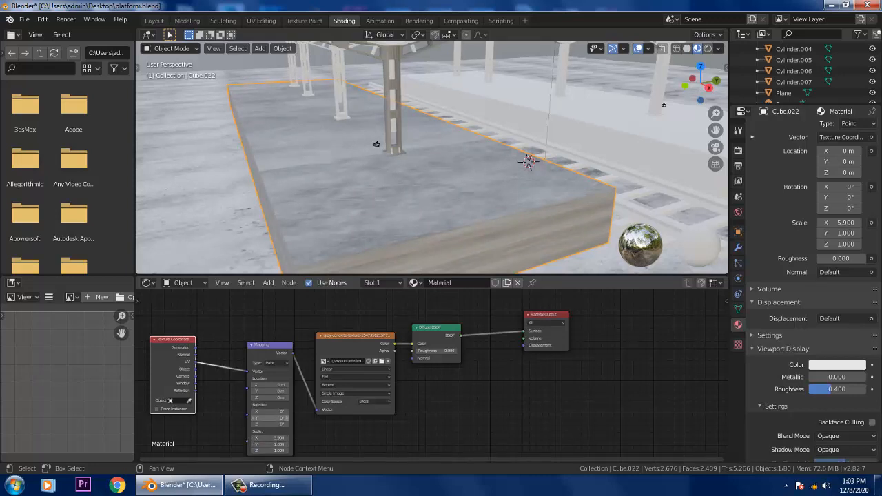
Try a scale of 6 on X, Y and Z in the slab's Mapping node
click(256, 438)
text(6)
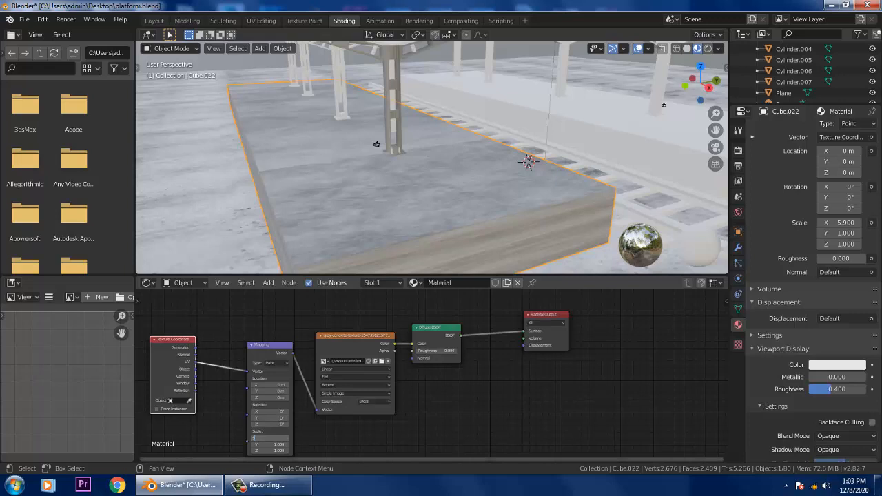
key(Tab)
text(6)
key(Tab)
text(6)
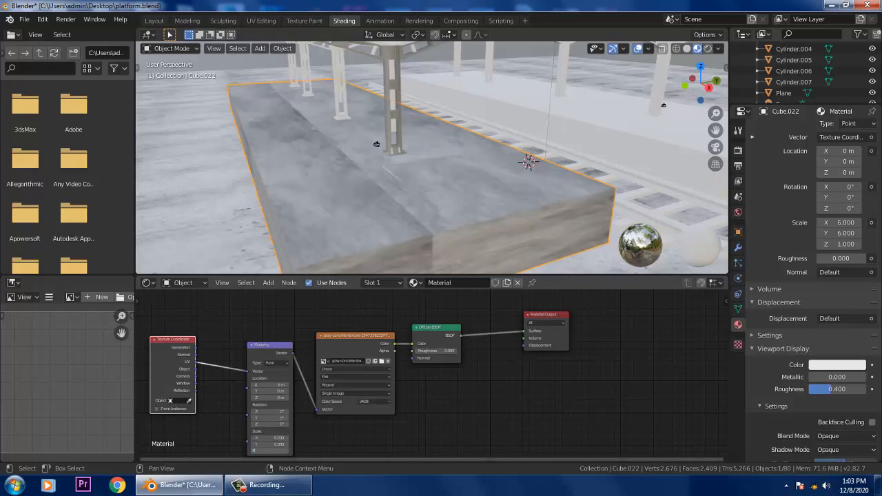
key(Return)
Try a Mapping X scale of 14 on the slab, and a scale of 20 on X, Y and Z
middle_drag(441, 158, 458, 148)
drag(269, 437, 324, 437)
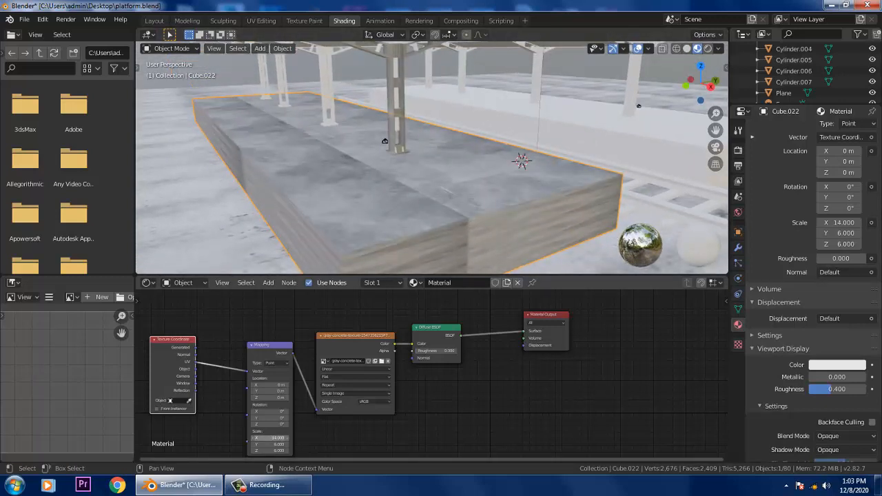
click(270, 438)
text(20)
key(Tab)
text(20)
key(Tab)
text(20)
key(Return)
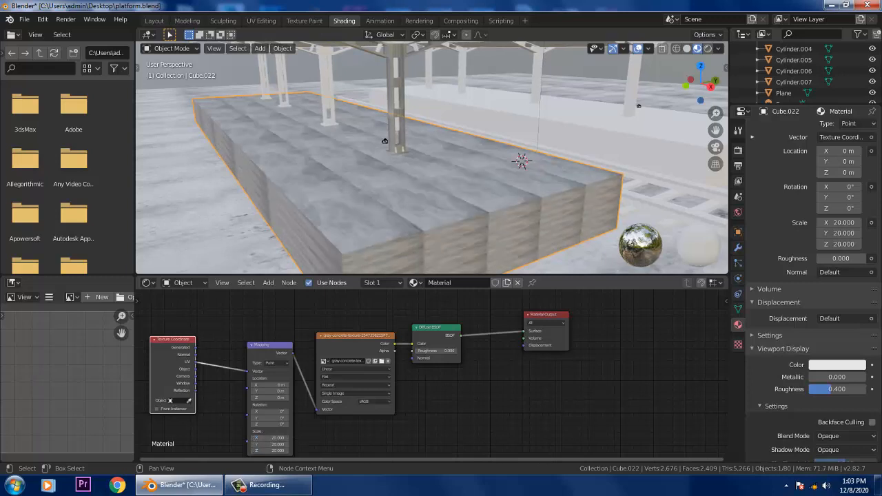
click(269, 437)
key(Return)
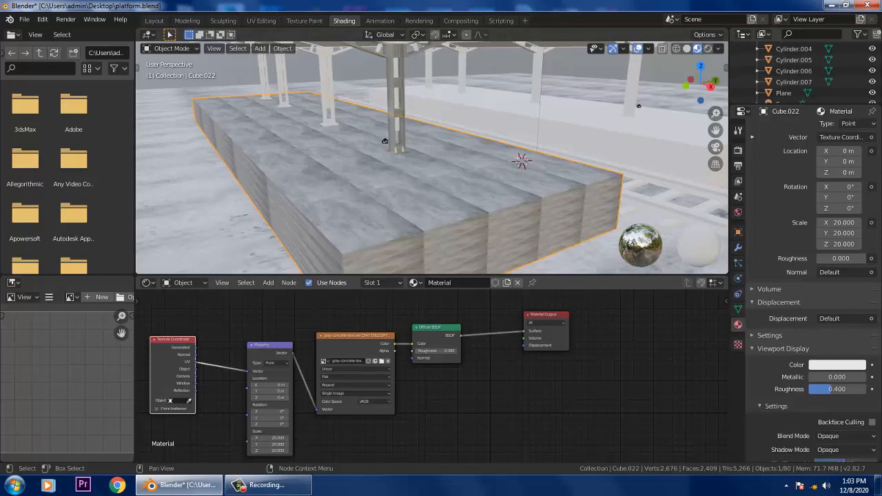
Move the Mapping node closer to the Texture Coordinate node and set its scale to 2 on X, Y and Z
drag(269, 345, 245, 341)
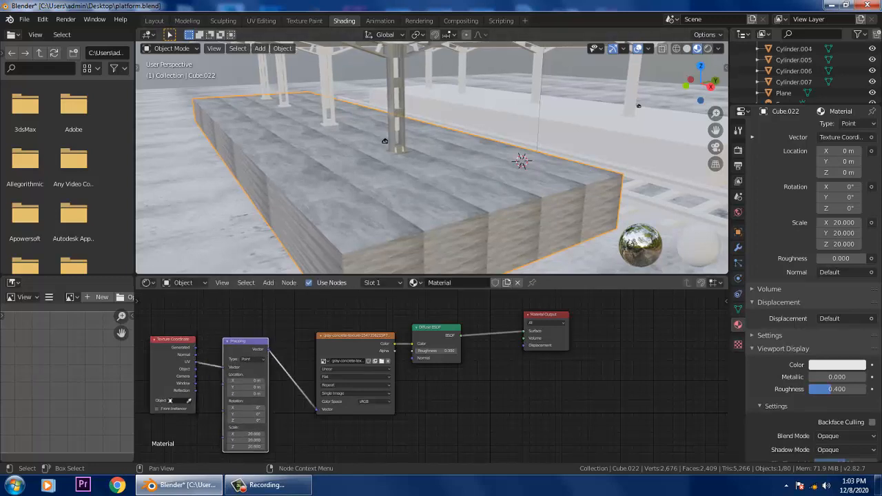
click(246, 434)
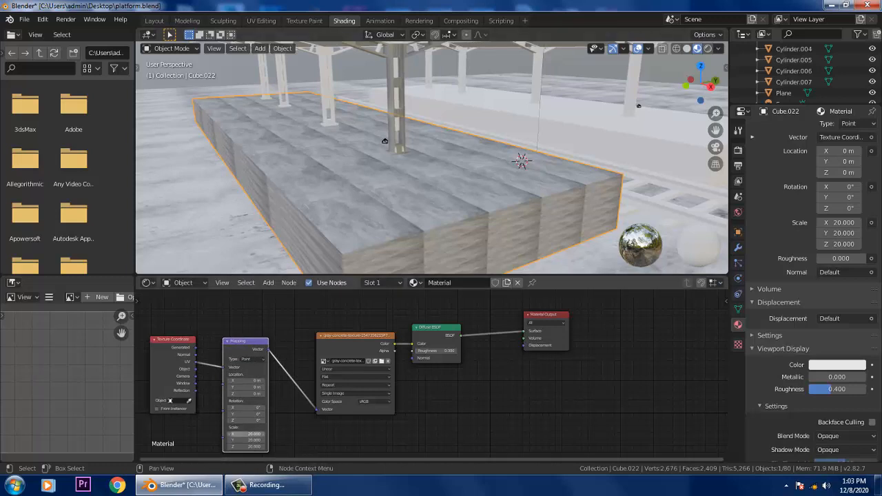
text(2)
key(Tab)
text(2)
key(Tab)
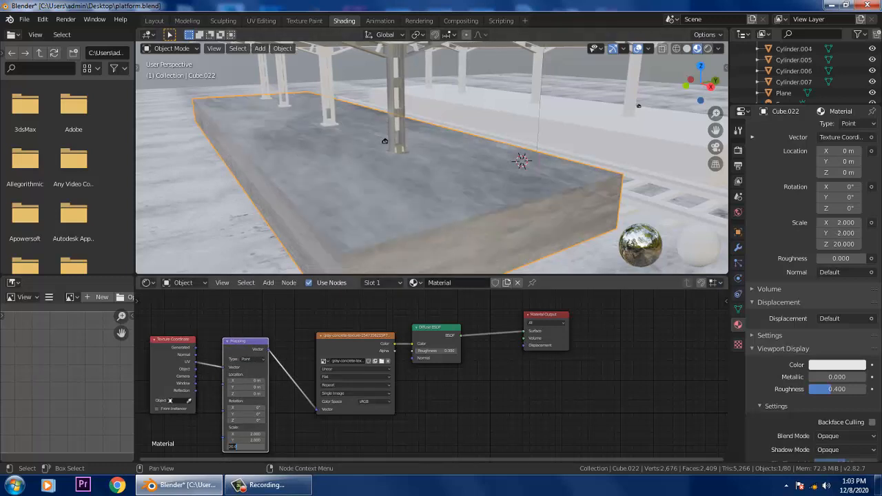
text(2)
key(Return)
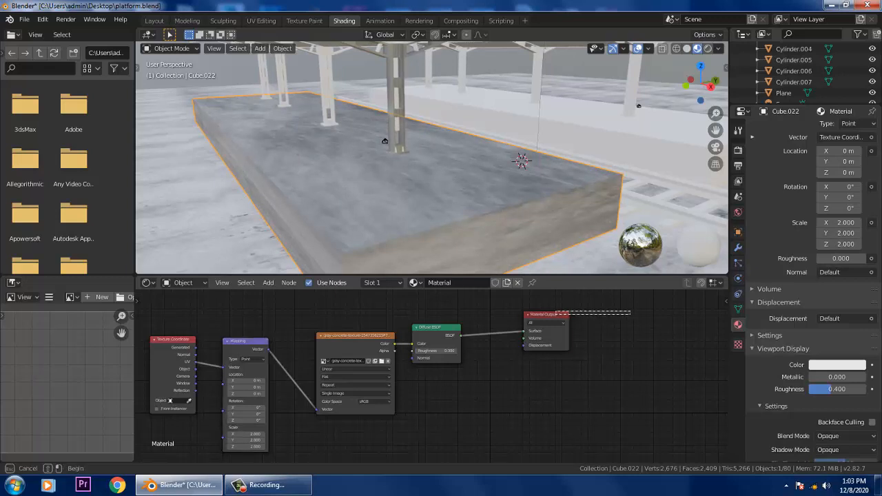
drag(434, 328, 463, 326)
Select the untextured platform slab across the track and view both platforms with the viewport overlays temporarily hidden
mouse_move(385, 141)
middle_down()
mouse_move(331, 122)
mouse_move(395, 154)
middle_up()
click(510, 84)
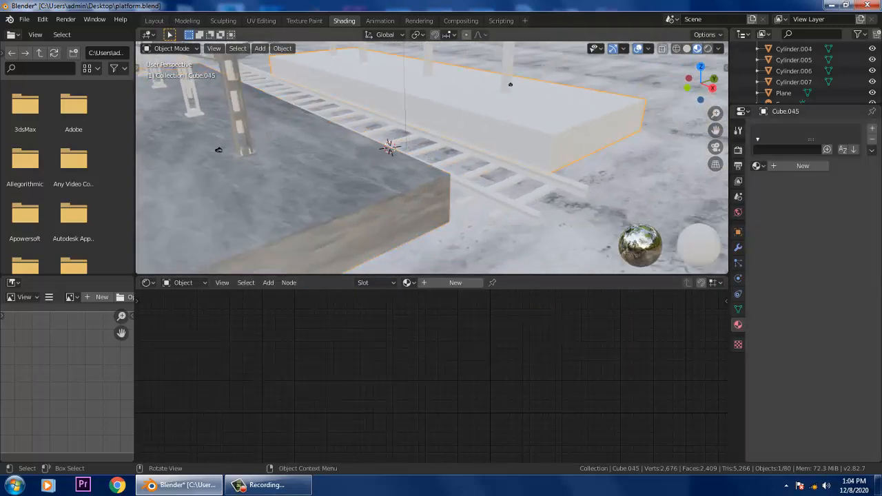
middle_drag(509, 124, 476, 86)
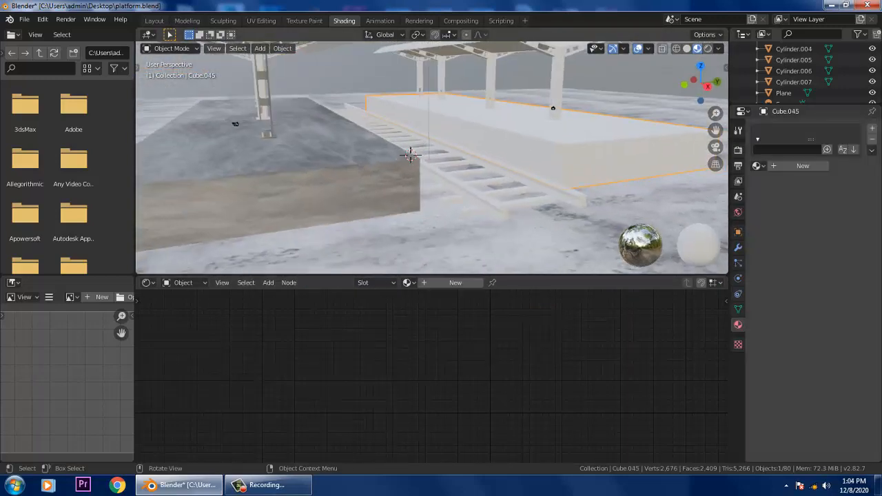
click(638, 48)
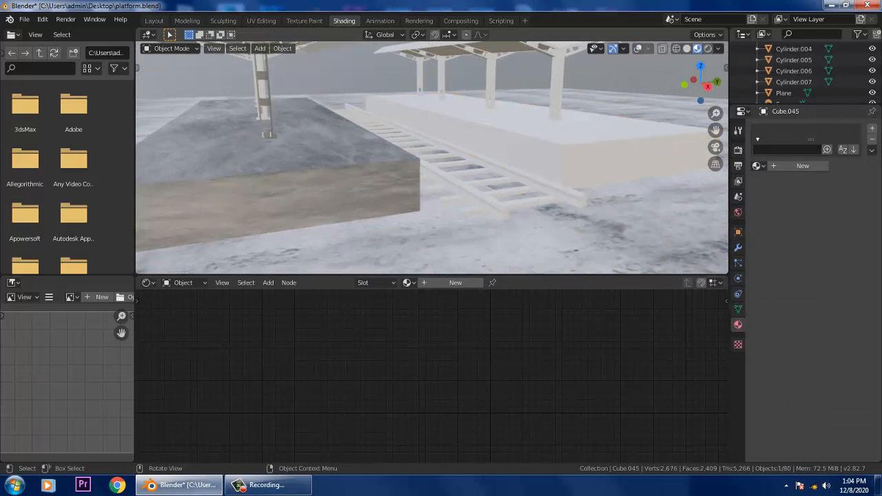
middle_drag(476, 137, 475, 151)
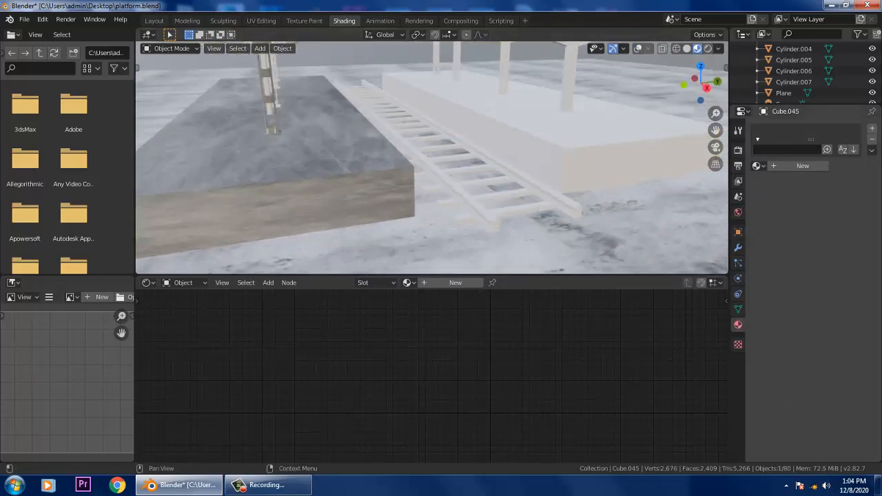
scroll(803, 81, up, 8)
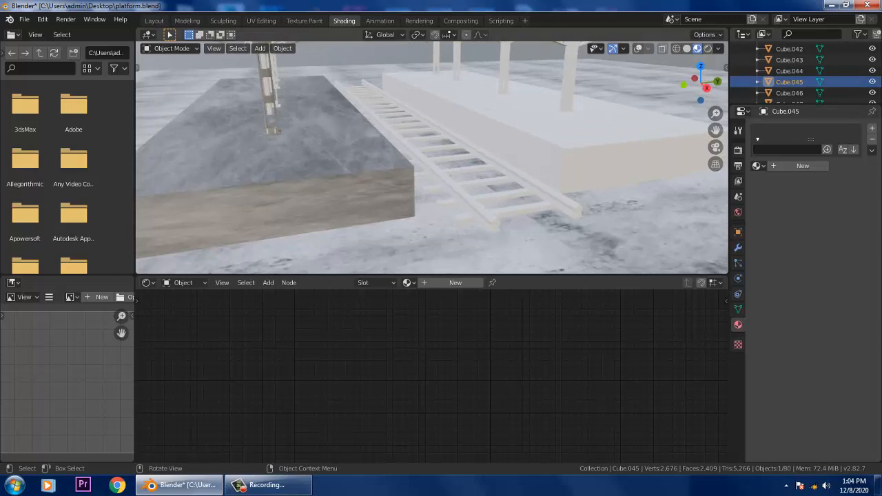
click(638, 48)
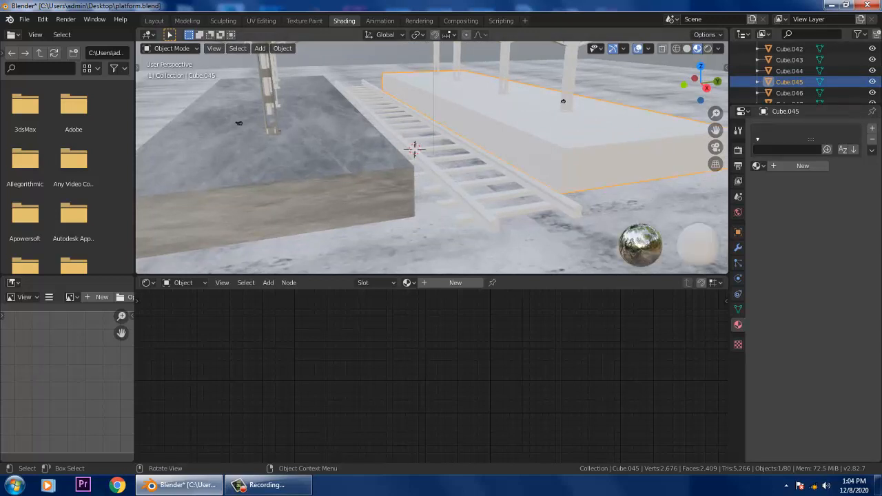
Create a new material for the selected platform slab across the track and delete its Principled BSDF node
scroll(432, 158, down, 4)
scroll(423, 153, up, 3)
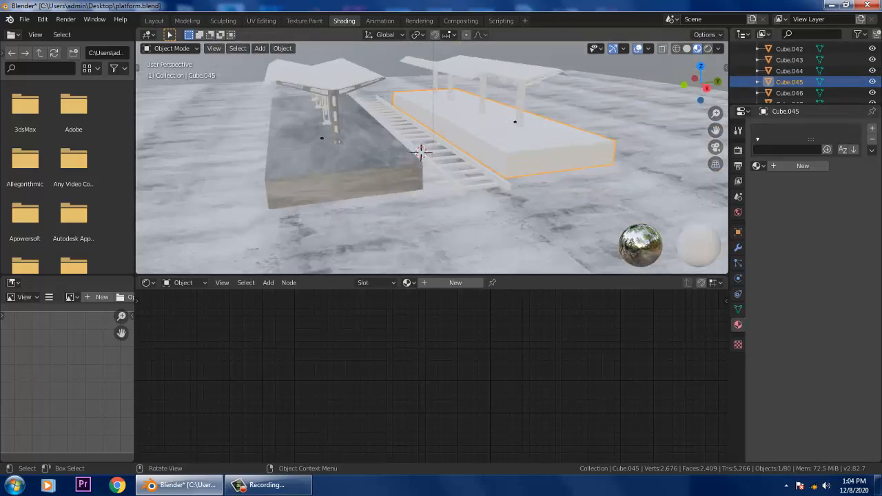
click(456, 282)
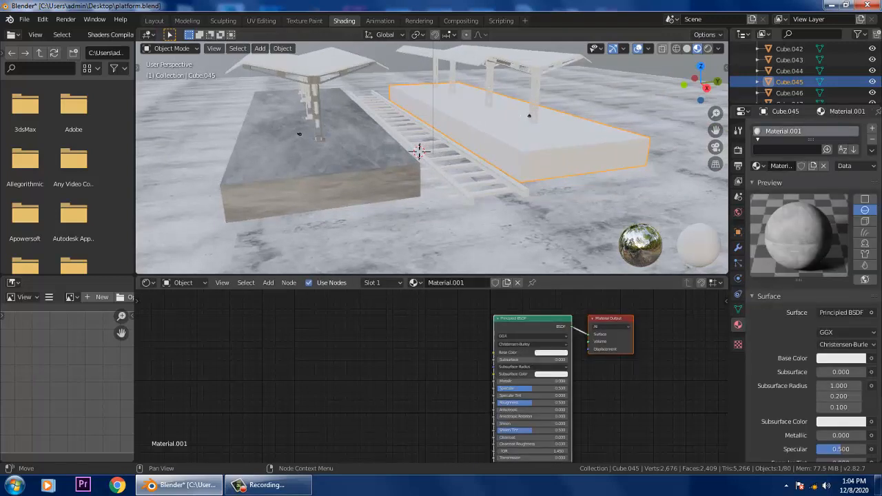
drag(531, 319, 492, 319)
key(x)
Add a Diffuse BSDF node, place it well away from the Material Output, and bring the output node slightly closer
key(shift+a)
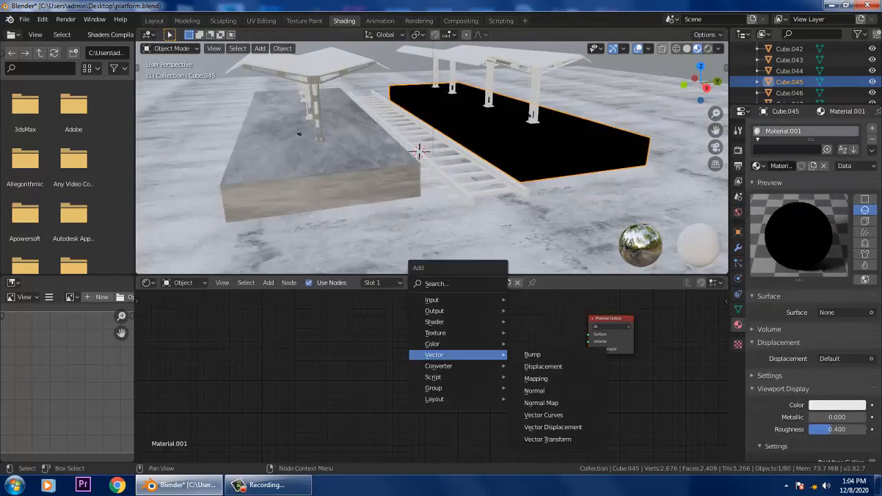
mouse_move(457, 344)
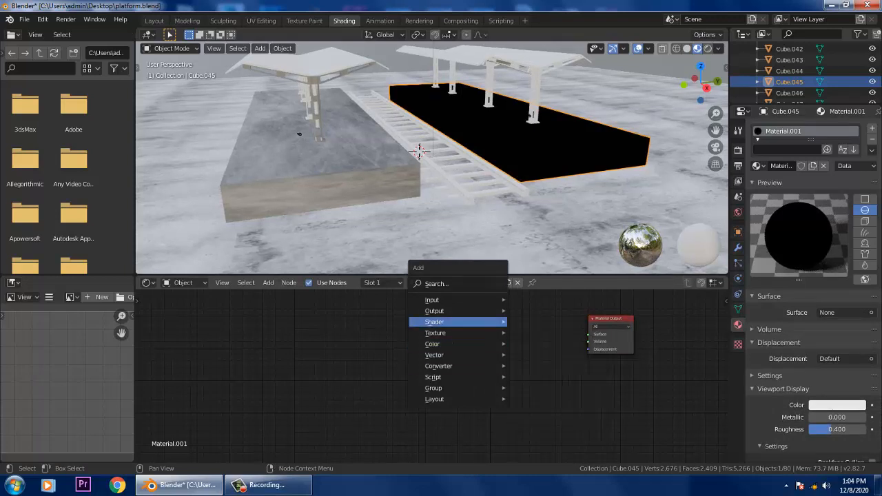
mouse_move(434, 322)
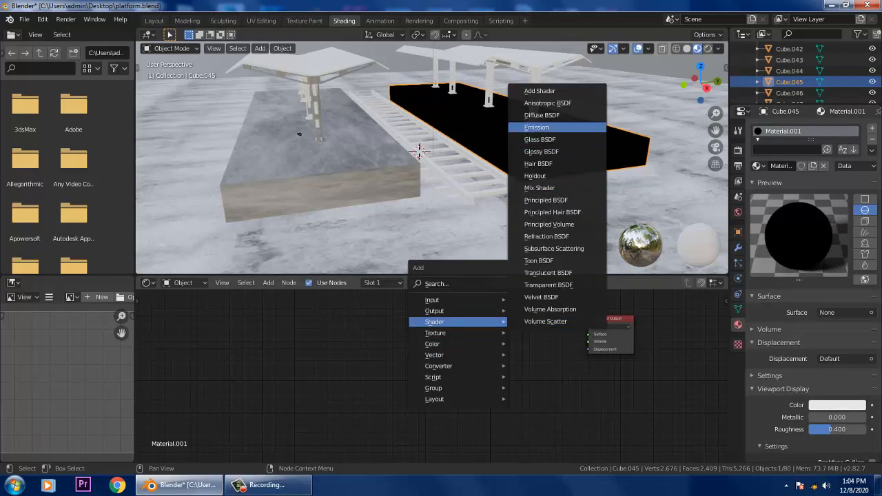
click(542, 115)
click(474, 341)
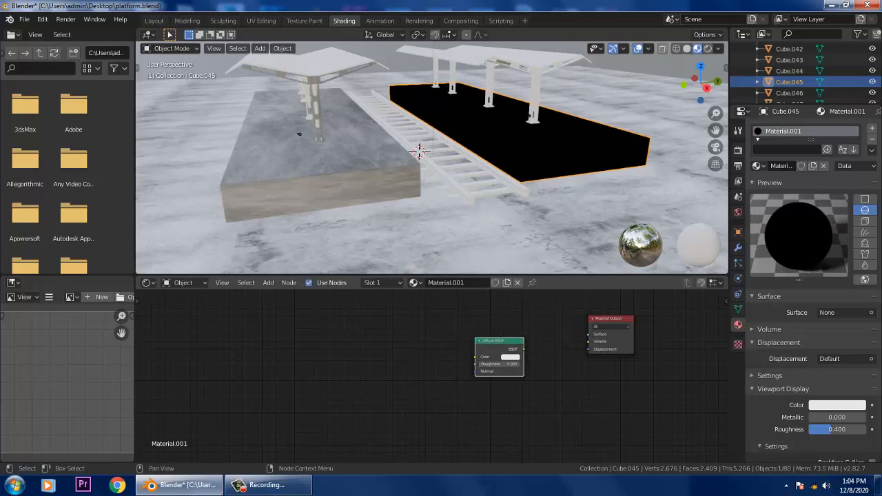
drag(498, 341, 352, 307)
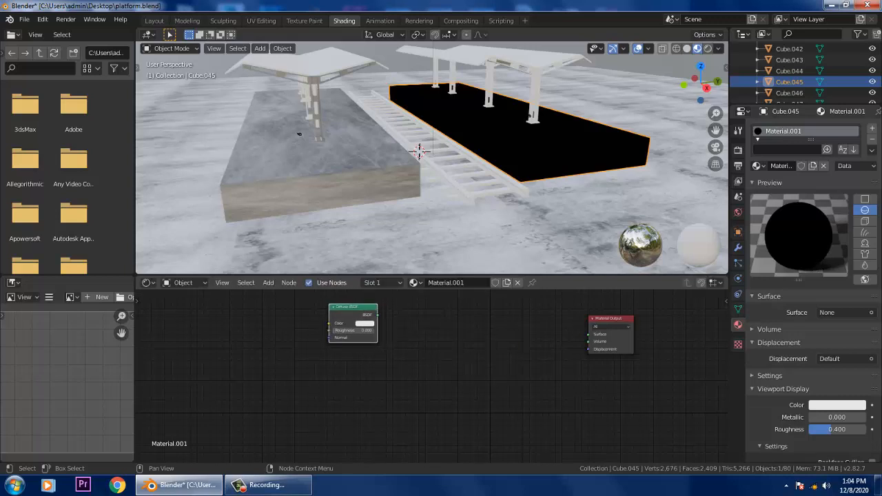
drag(609, 319, 574, 343)
scroll(574, 342, up, 1)
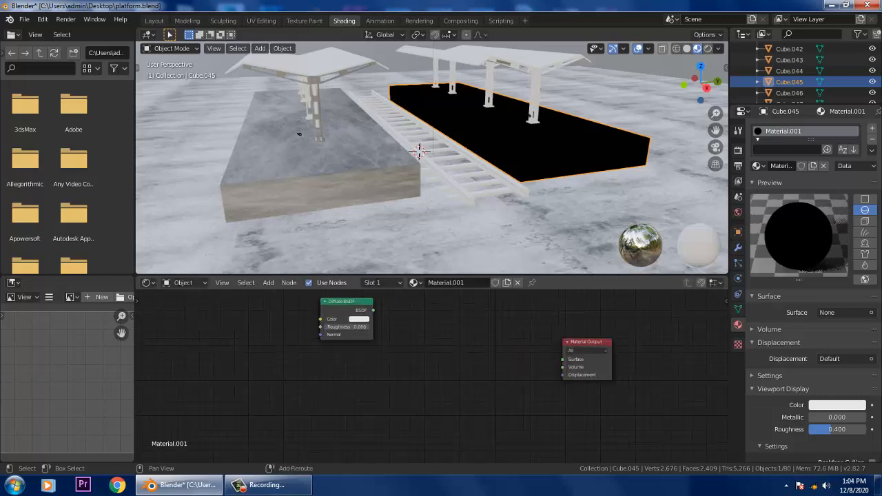
Add a Mix Shader before the Material Output and link its output to the Surface input
key(shift+a)
mouse_move(431, 353)
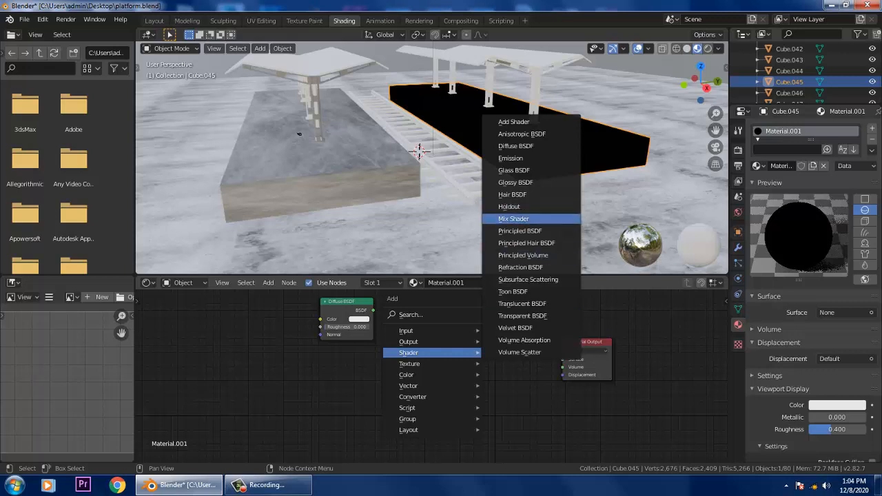
click(513, 218)
click(489, 367)
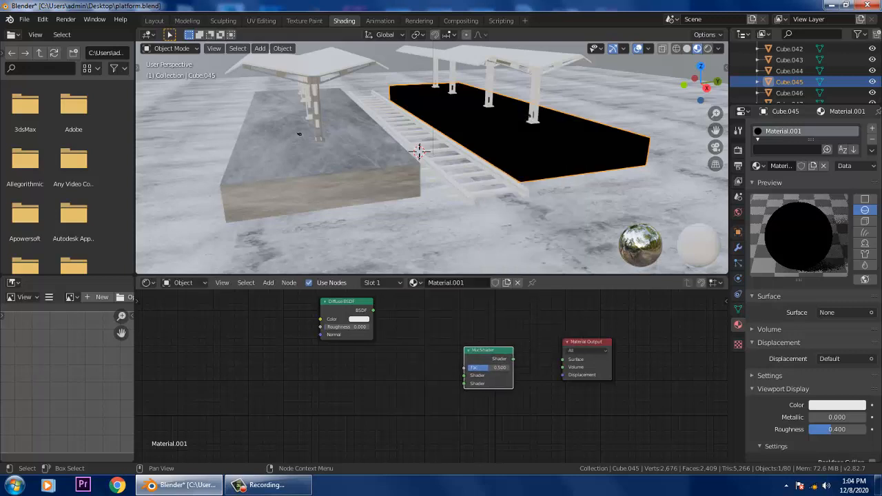
drag(513, 359, 563, 359)
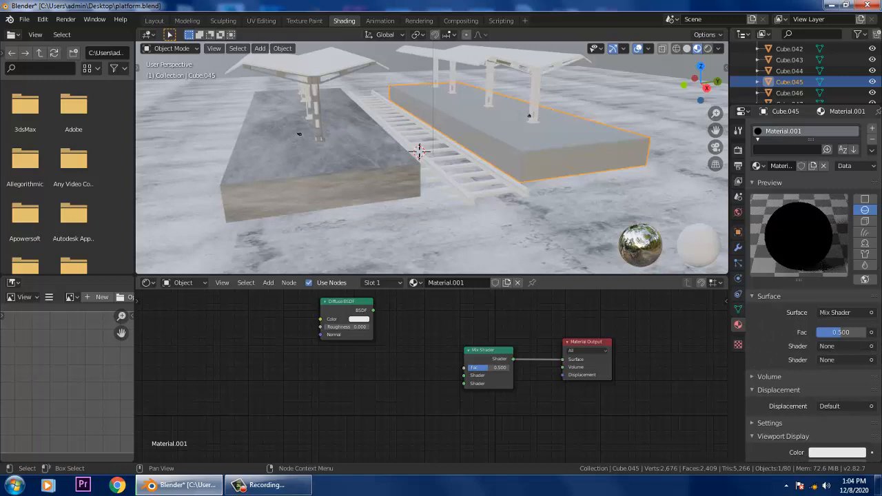
Link the Diffuse BSDF to the Mix Shader's first shader input, check the metal canopy's node setup, and reselect the slab
click(346, 310)
drag(346, 310, 463, 375)
scroll(813, 289, down, 5)
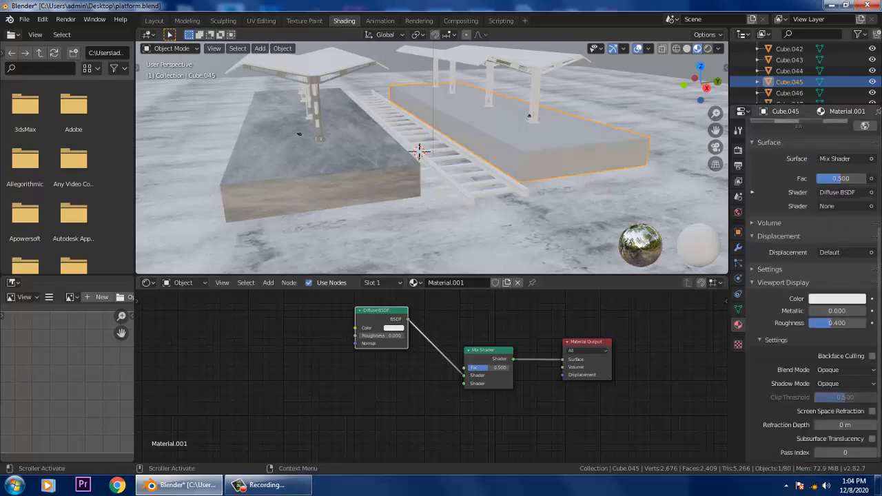
scroll(813, 290, up, 5)
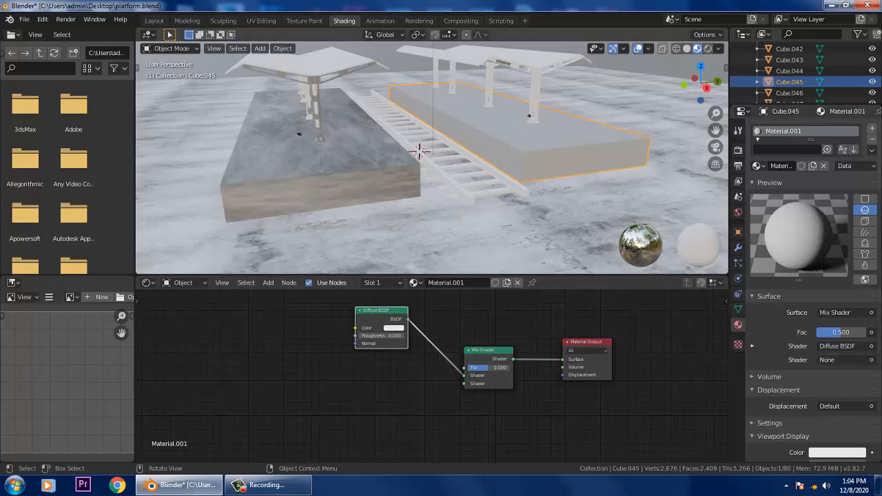
click(316, 103)
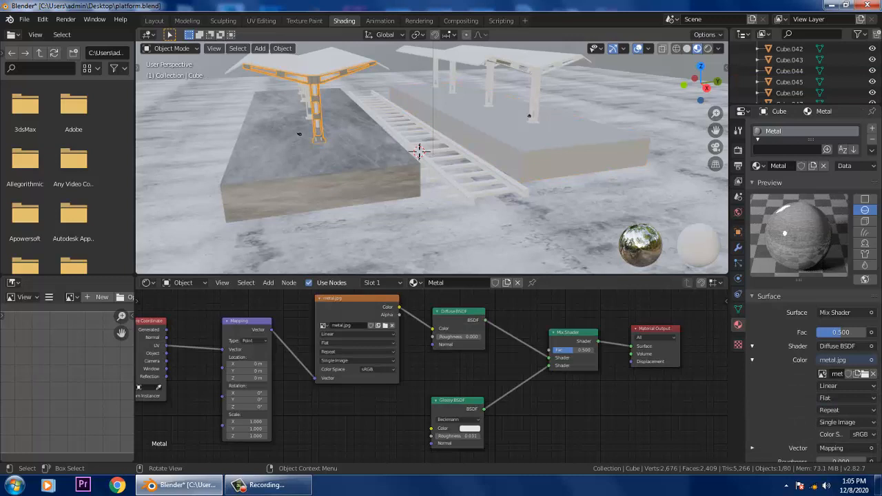
click(572, 152)
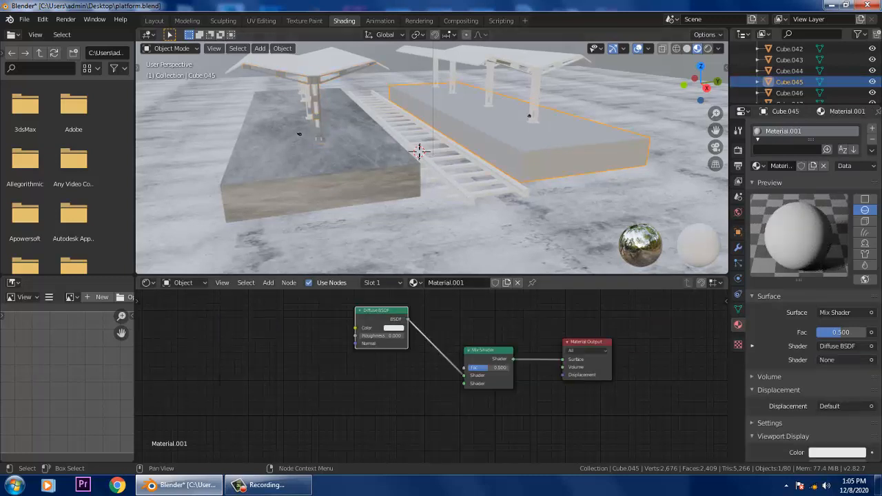
Minimize Blender and open the platform folder on the desktop
click(827, 4)
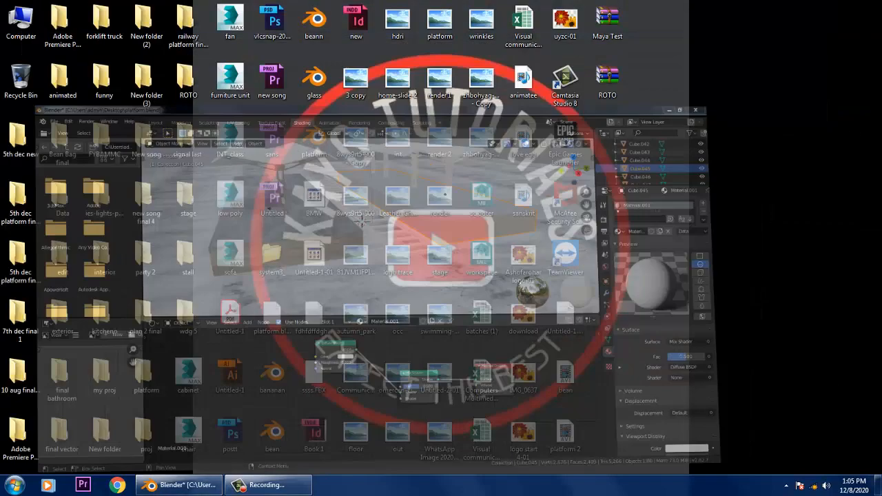
click(188, 317)
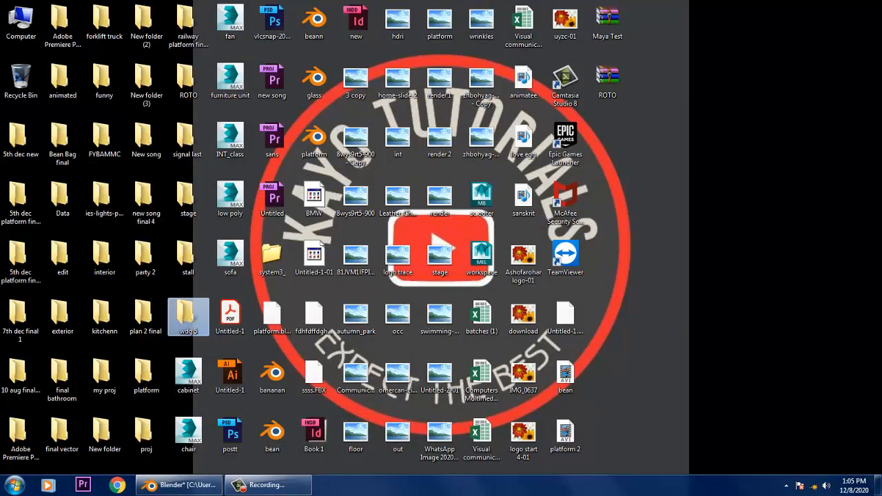
click(230, 434)
key(p)
key(p)
key(p)
key(p)
key(p)
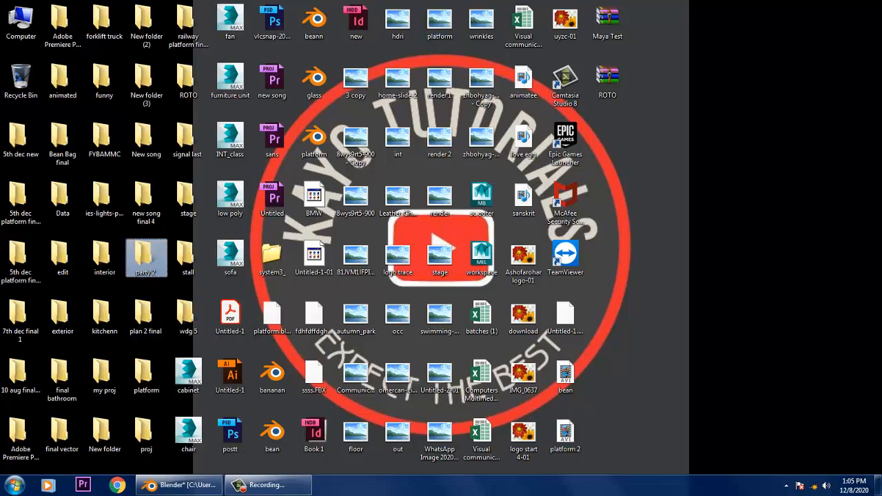
key(p)
key(p)
key(Return)
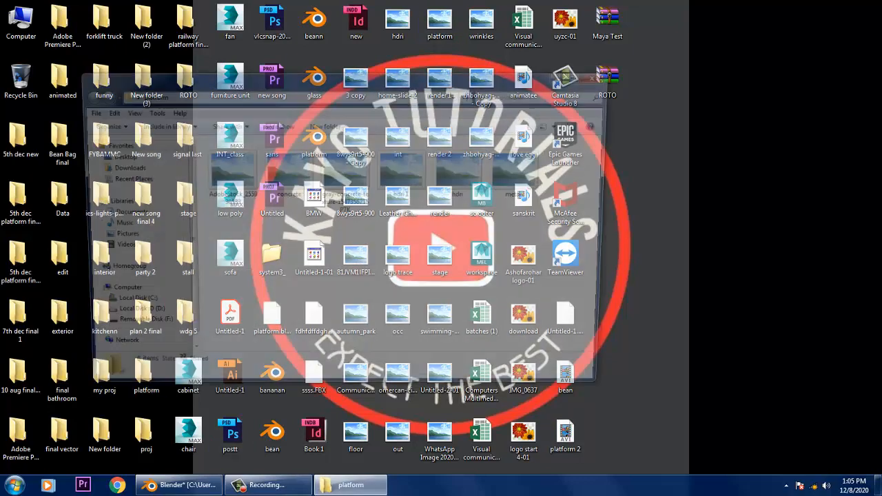
Open the concrete image and browse the folder's pictures to compare them with the gray-concrete-texture image
double_click(344, 172)
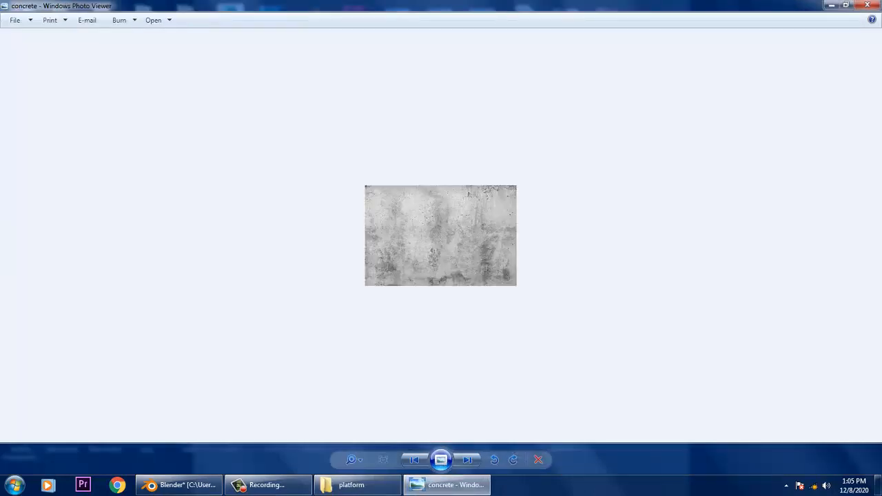
key(Right)
key(Left)
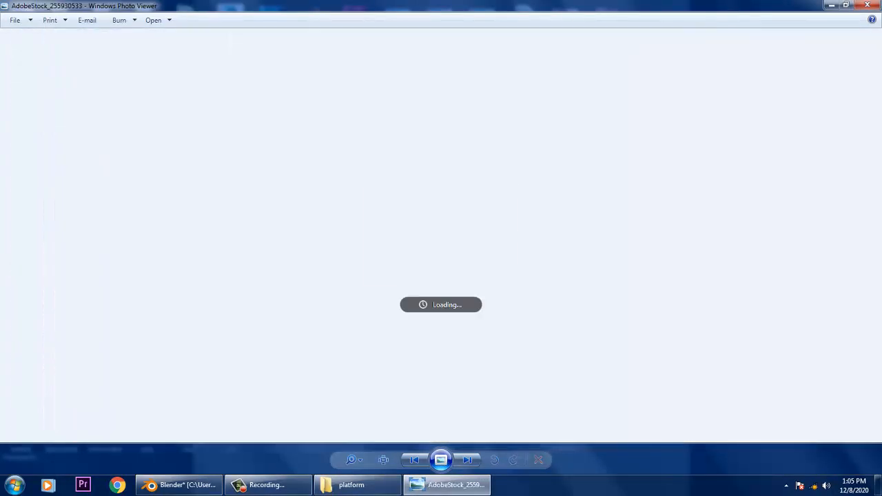
key(Right)
key(Right)
key(Right)
key(Right)
key(Left)
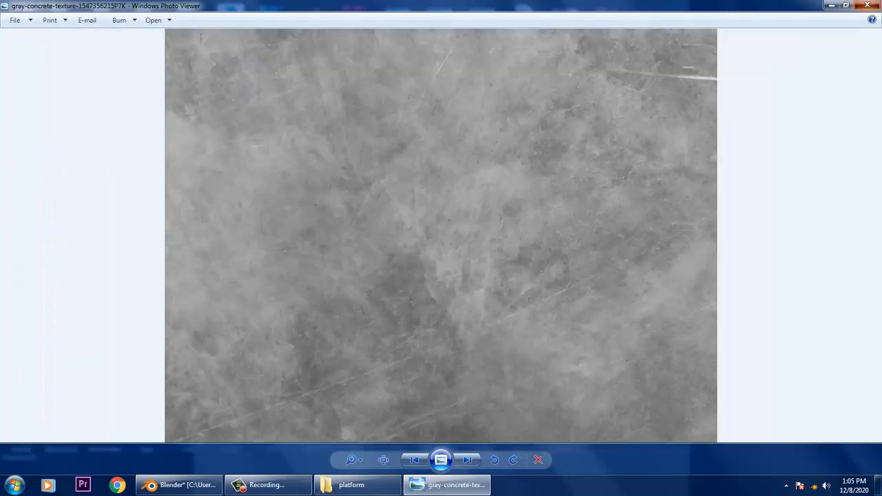
Bring the gray-concrete-texture image into the slab's node tree, feed its Color into the Diffuse BSDF, and space out the nodes
click(867, 5)
drag(345, 180, 355, 328)
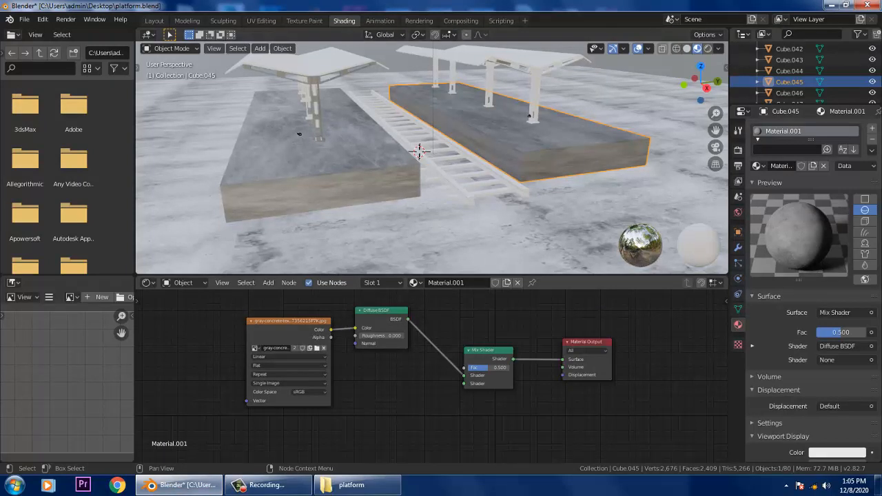
drag(485, 350, 496, 370)
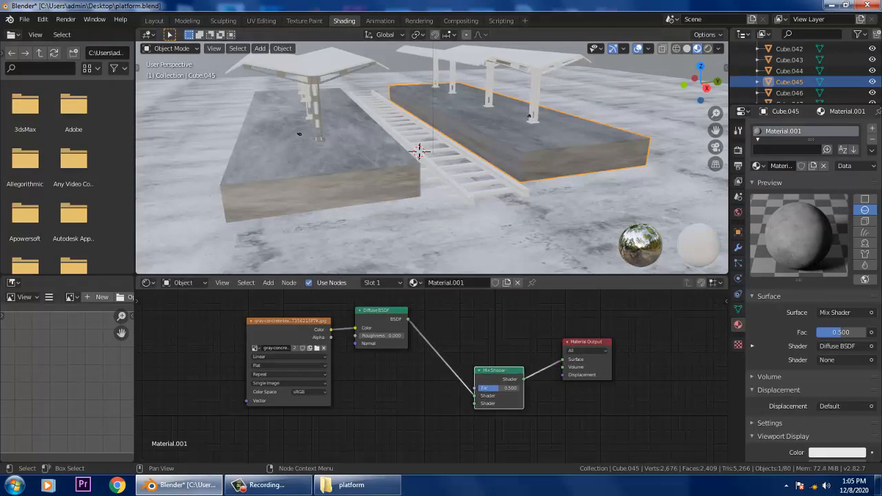
drag(289, 321, 256, 310)
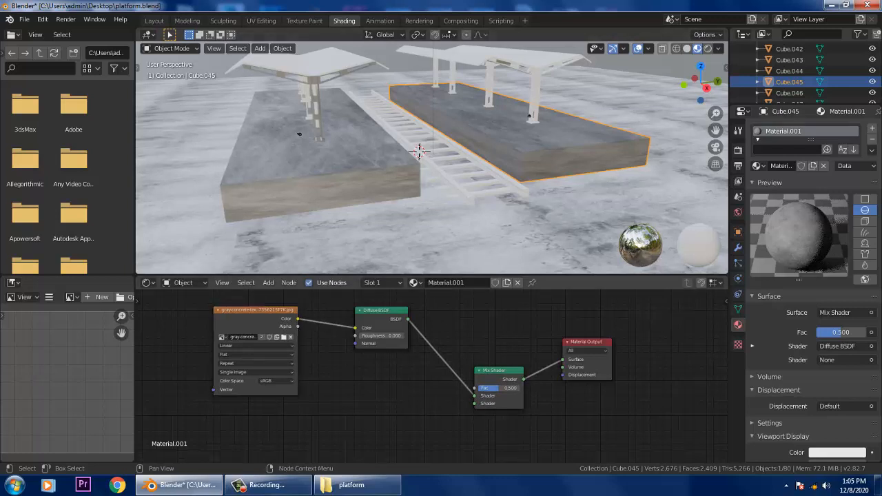
Add a Glossy BSDF below the Diffuse BSDF and link it to the Mix Shader's second shader input
scroll(431, 376, up, 3)
drag(368, 325, 371, 325)
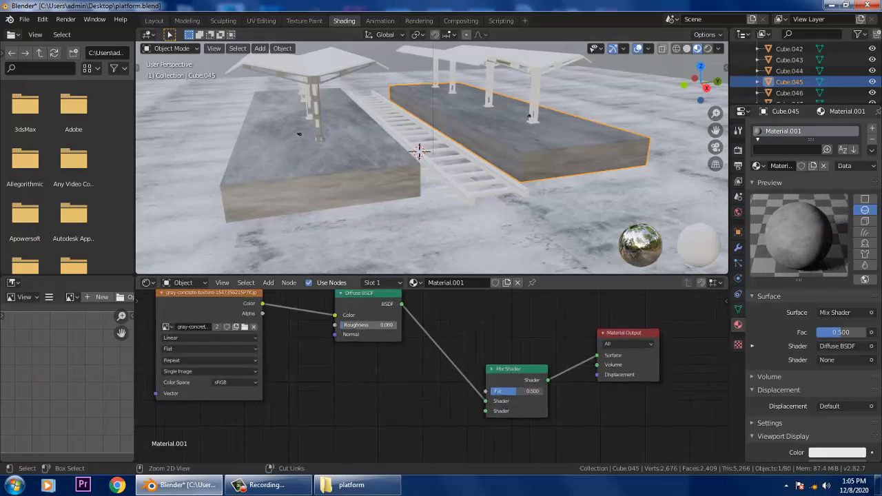
key(shift+a)
mouse_move(367, 393)
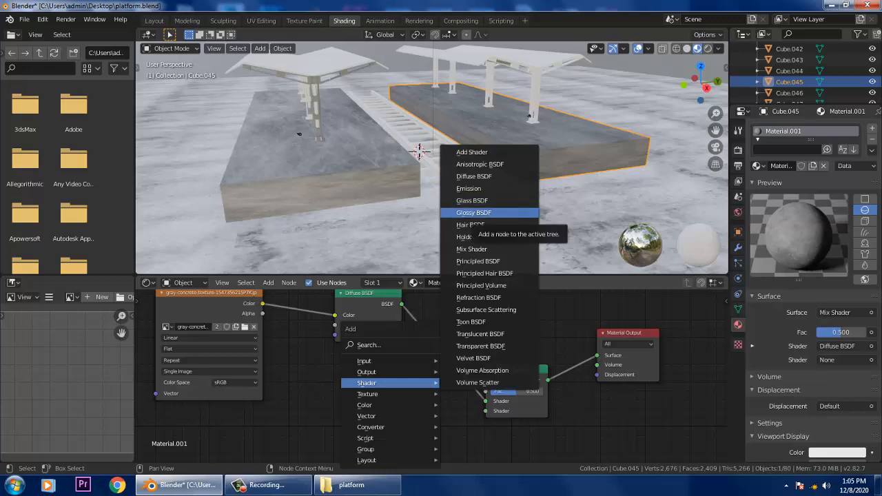
click(474, 213)
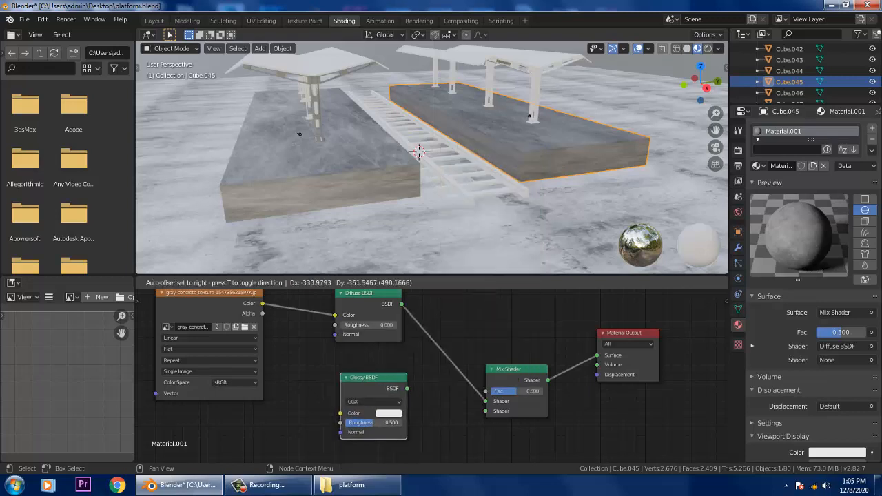
key(Return)
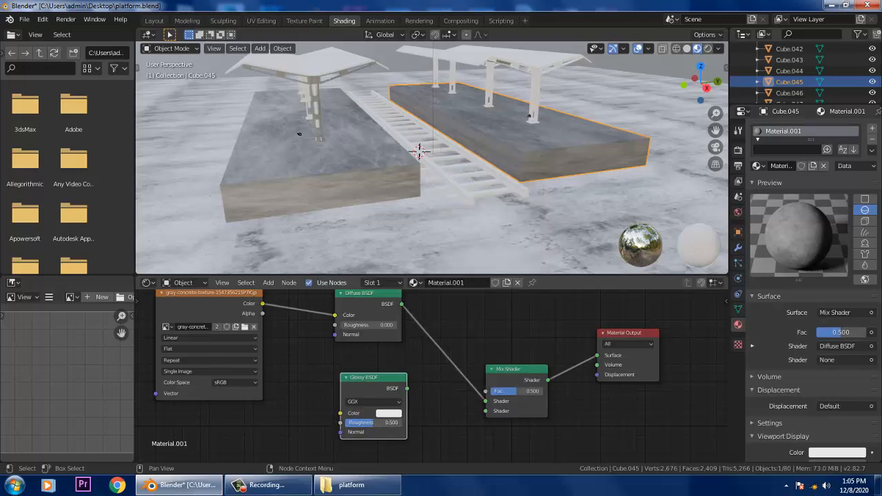
drag(406, 388, 486, 410)
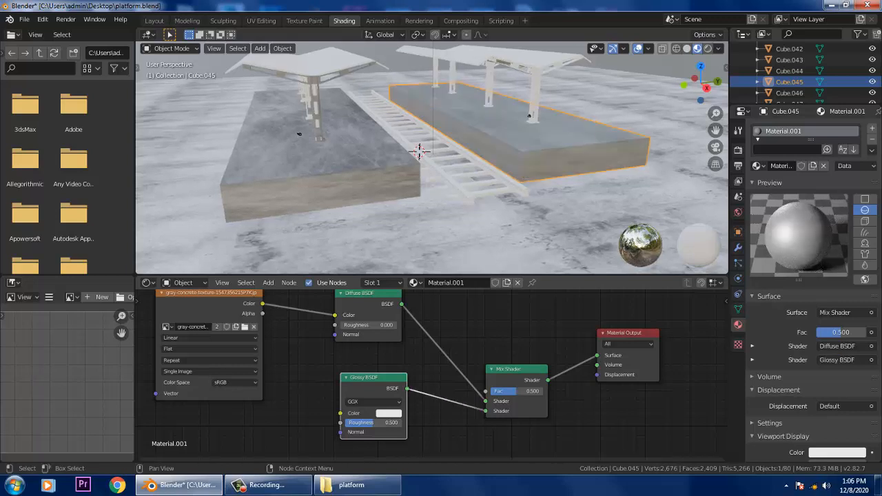
Try a Glossy BSDF roughness of 0.238, and settle on 0.577
drag(372, 422, 357, 423)
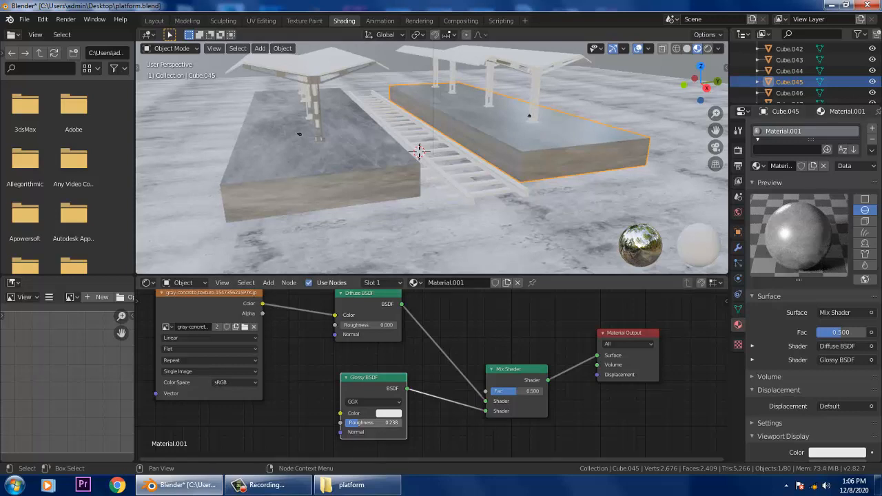
drag(357, 423, 377, 423)
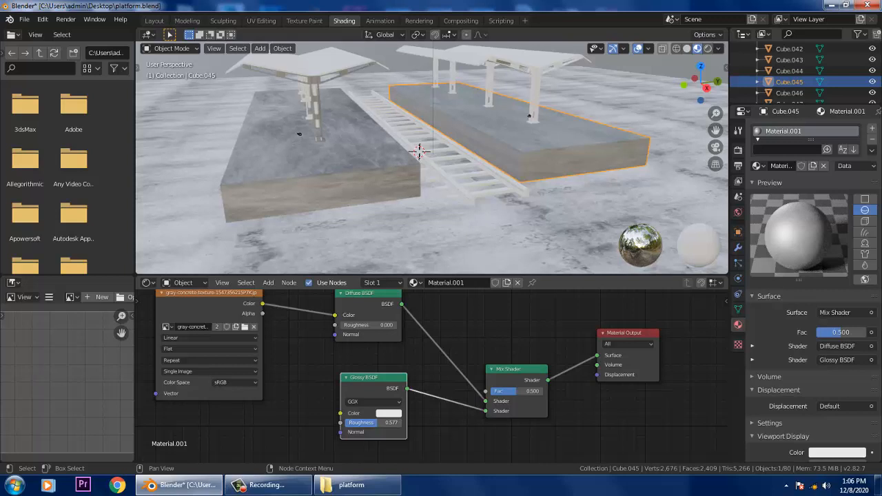
Add a Bump node below the gray concrete image node and link its Normal output to the Diffuse BSDF's Roughness input
middle_drag(432, 376, 496, 386)
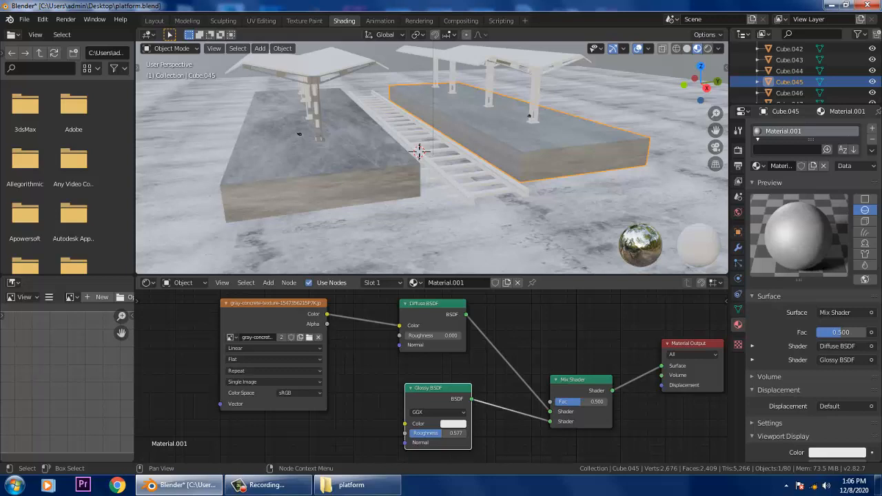
drag(274, 303, 267, 302)
click(266, 427)
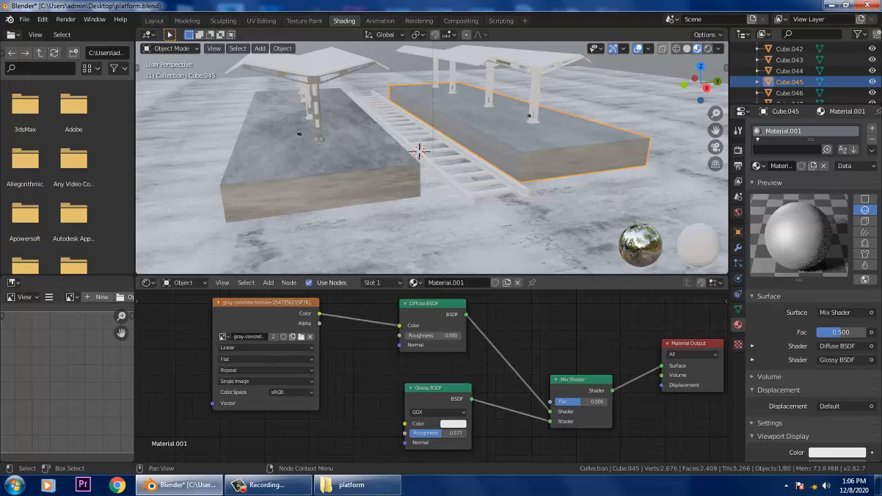
key(shift+a)
mouse_move(113, 378)
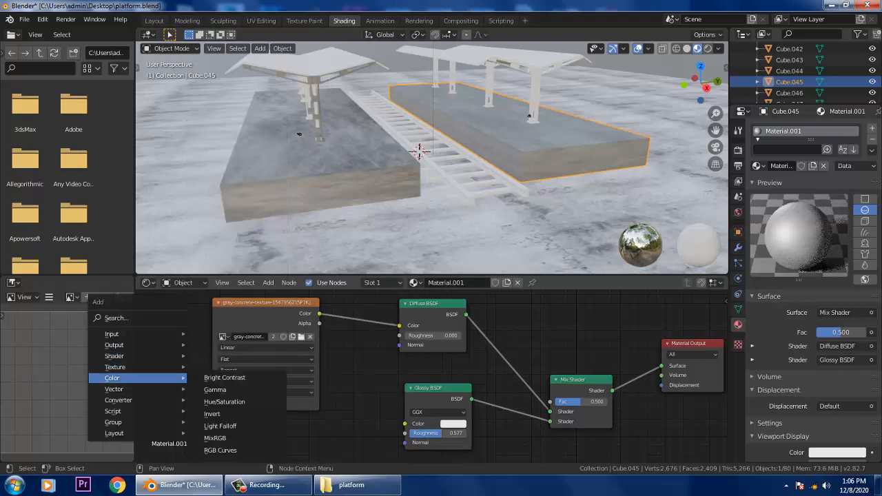
click(213, 303)
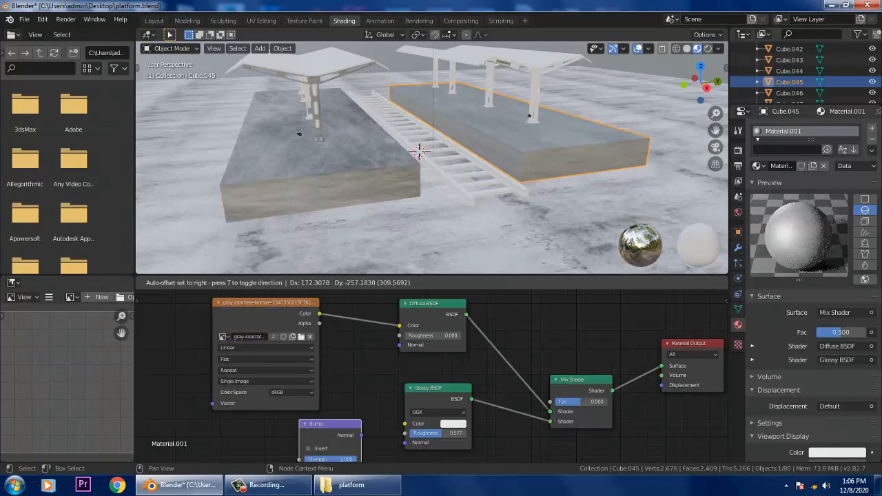
click(271, 435)
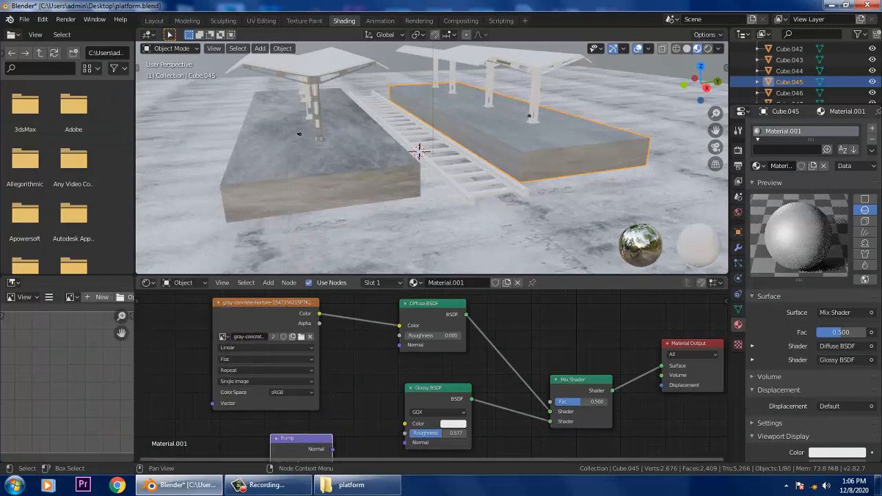
middle_drag(344, 386, 314, 379)
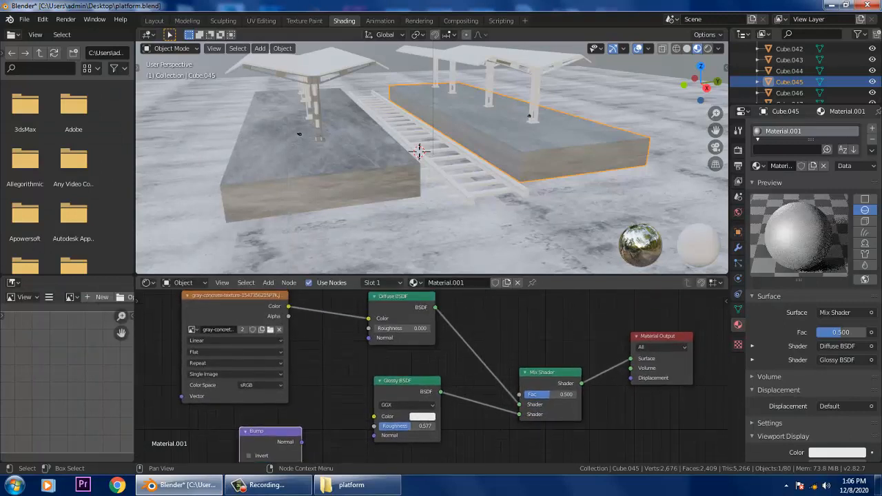
drag(301, 441, 369, 328)
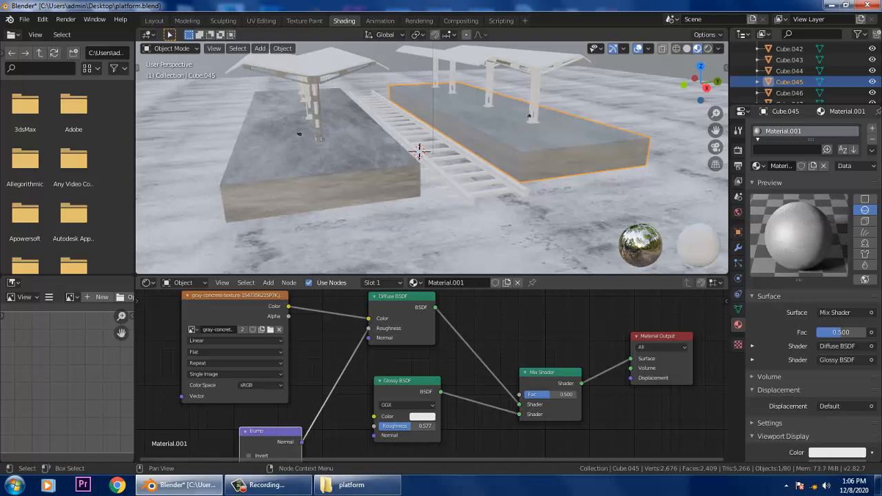
Move the Bump node up beside the image node and set its Strength to 0.425
drag(265, 431, 303, 356)
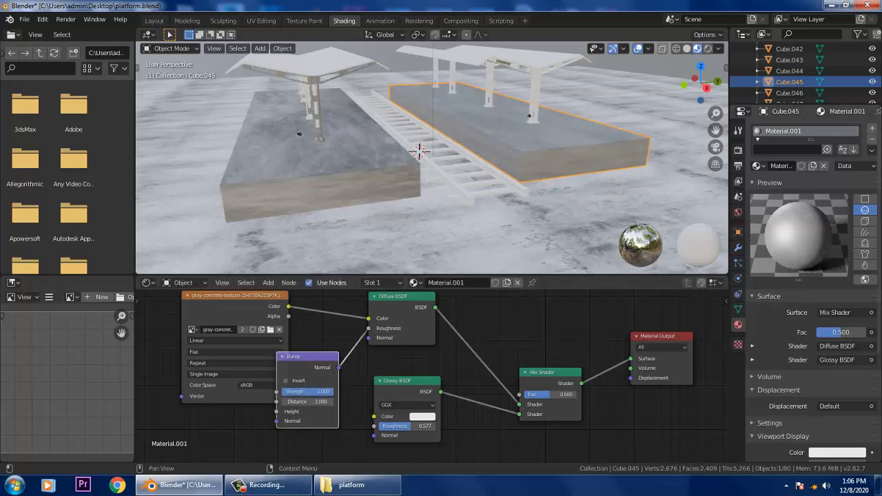
drag(321, 392, 301, 391)
scroll(432, 158, up, 5)
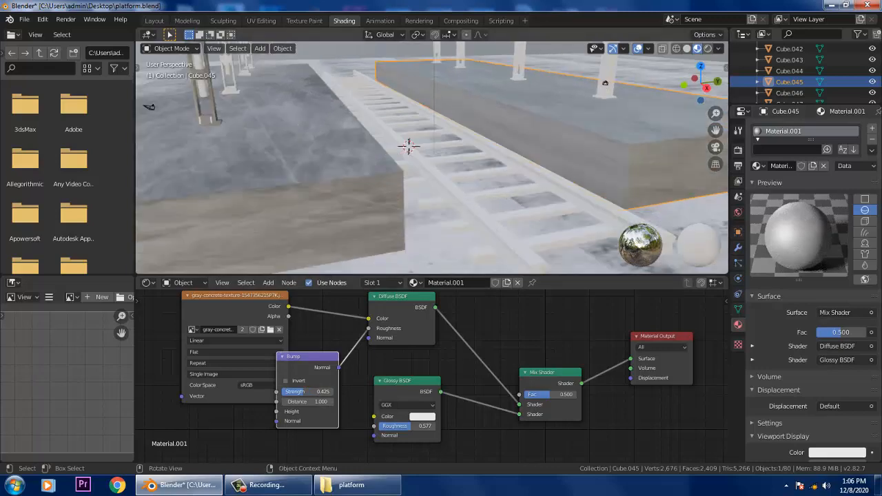
scroll(432, 158, down, 2)
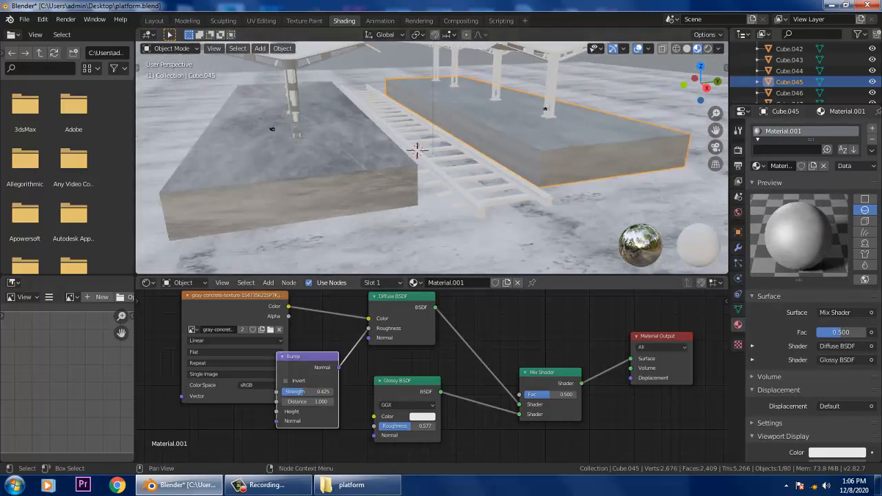
Space the Bump and concrete image nodes farther apart and set the Bump node's Distance to 0.000
drag(308, 356, 320, 415)
middle_drag(320, 415, 395, 349)
drag(395, 349, 323, 379)
middle_drag(323, 379, 354, 461)
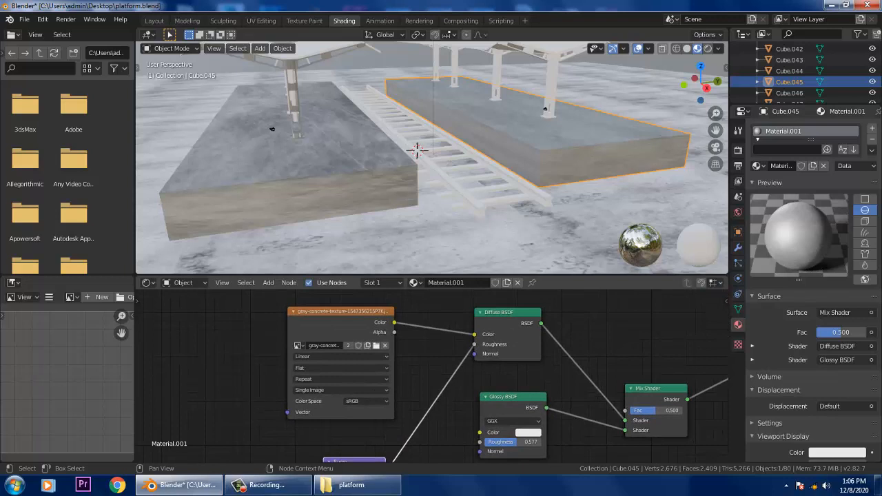
drag(337, 311, 252, 292)
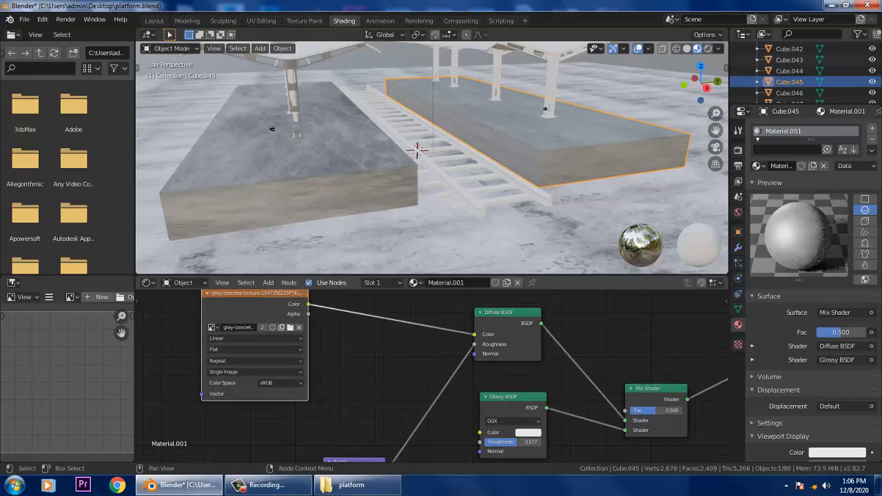
middle_drag(354, 427, 355, 369)
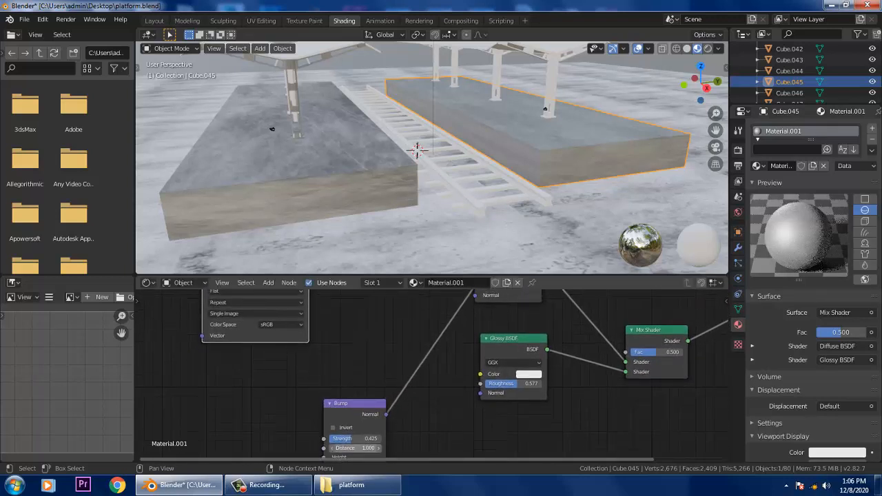
mouse_move(414, 192)
middle_down()
mouse_move(420, 217)
mouse_move(416, 198)
middle_up()
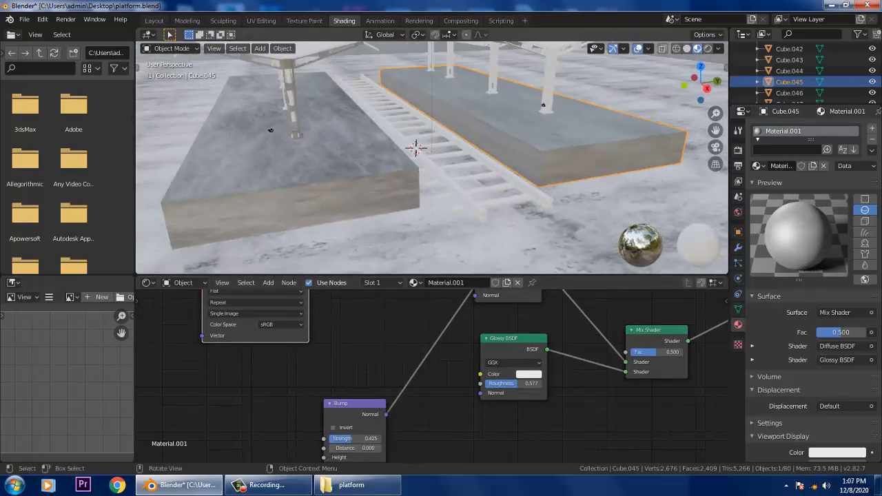
Add a Mapping node before the gray concrete image node and link its Vector output to the image's Vector input
middle_drag(432, 345, 576, 444)
key(shift+a)
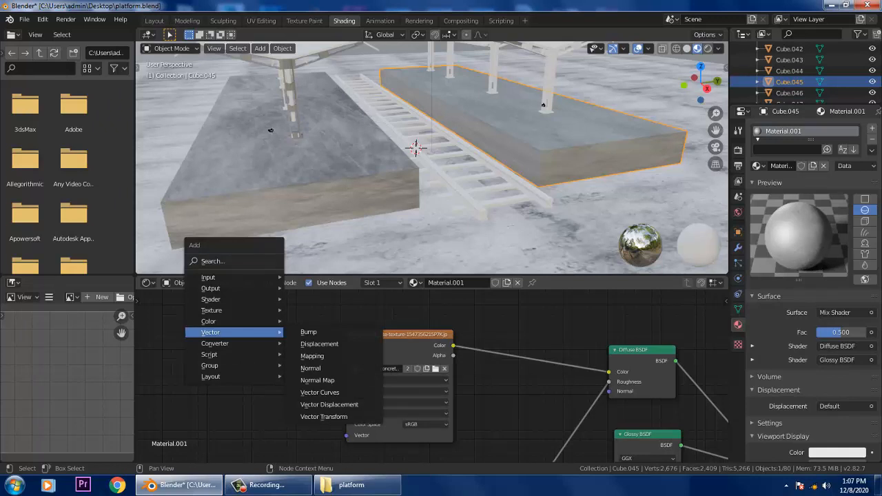
click(312, 355)
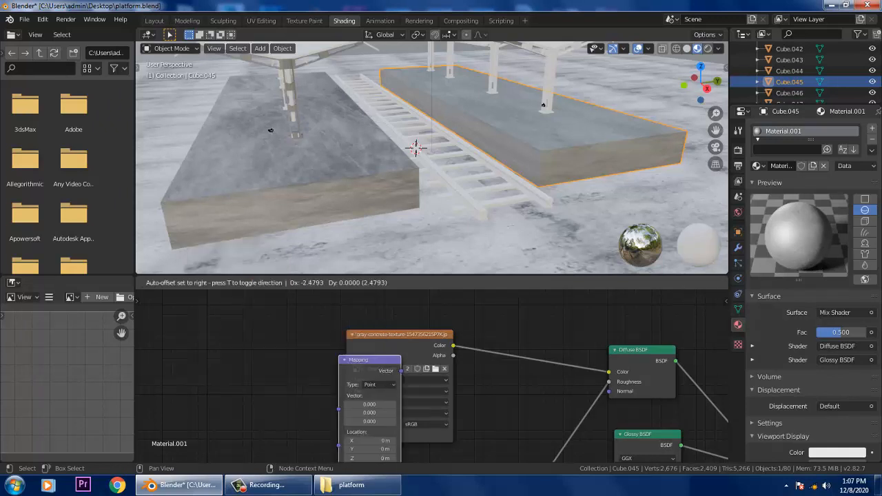
click(251, 355)
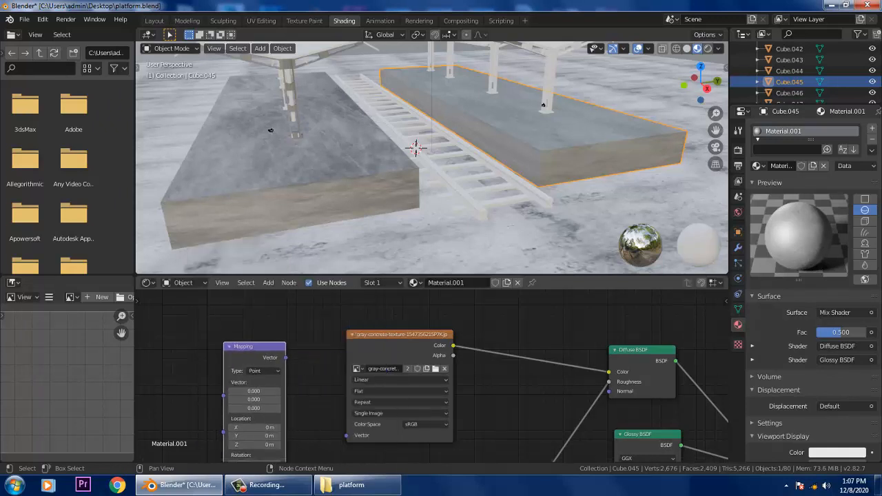
drag(285, 357, 346, 435)
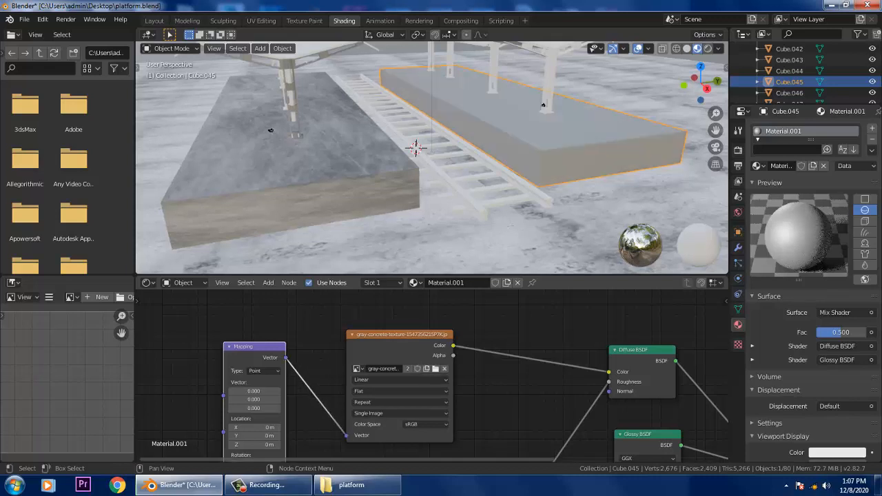
Try an X scale of -4.700 on the Mapping node, and look through the slab material's settings
middle_drag(347, 435, 350, 401)
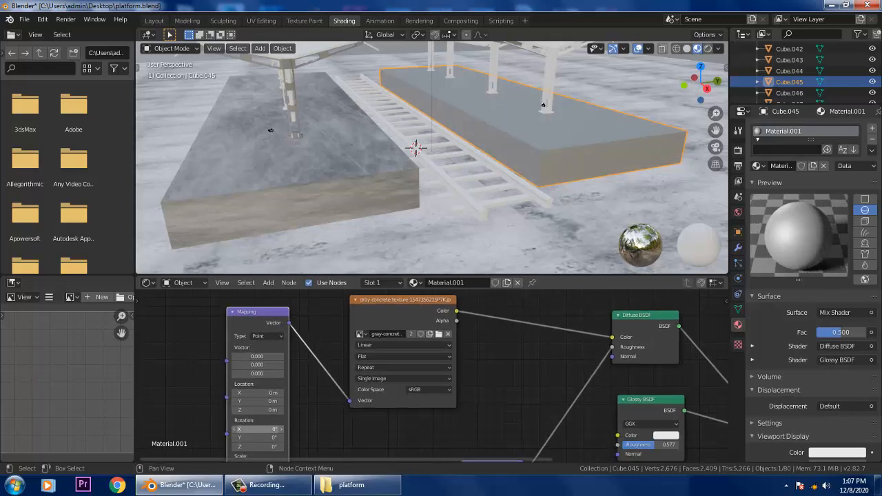
middle_drag(317, 434, 321, 361)
mouse_move(262, 392)
mouse_down()
mouse_move(279, 392)
mouse_move(261, 392)
mouse_up()
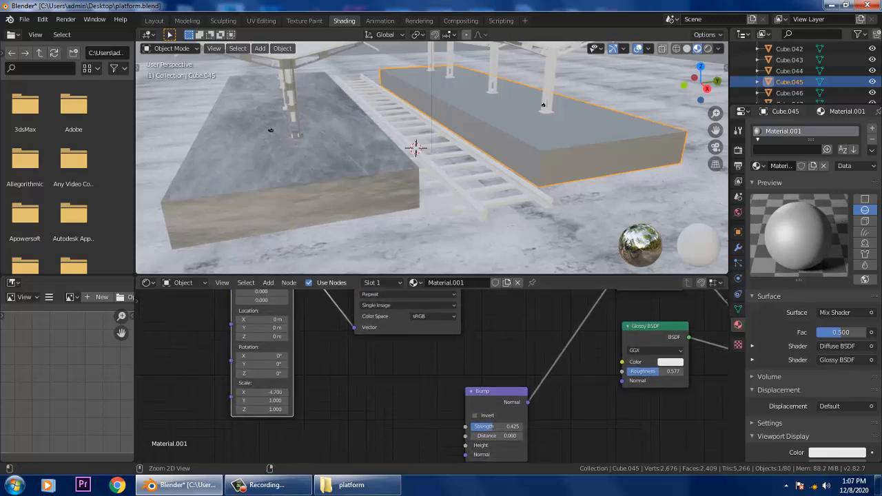
scroll(830, 406, down, 3)
scroll(813, 310, down, 3)
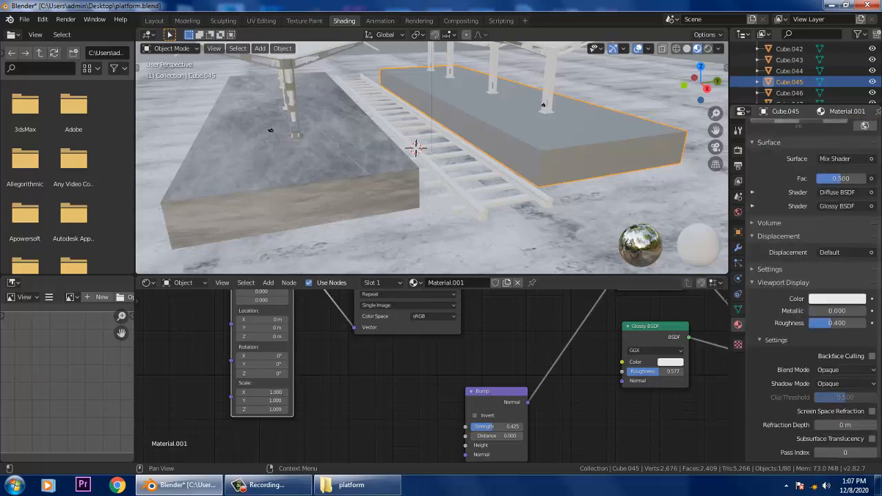
scroll(813, 289, up, 7)
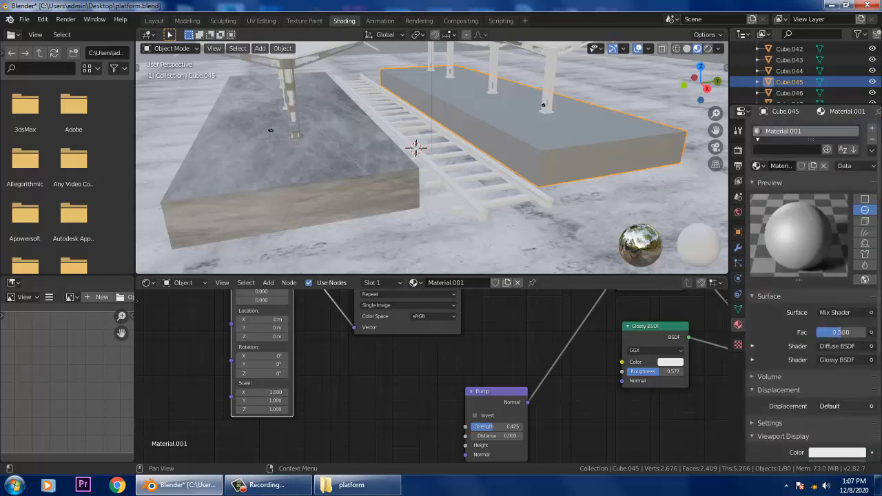
Examine how the other platform slab's texture coordinate and mapping nodes are linked, and return to the first slab's material
middle_drag(531, 344, 552, 420)
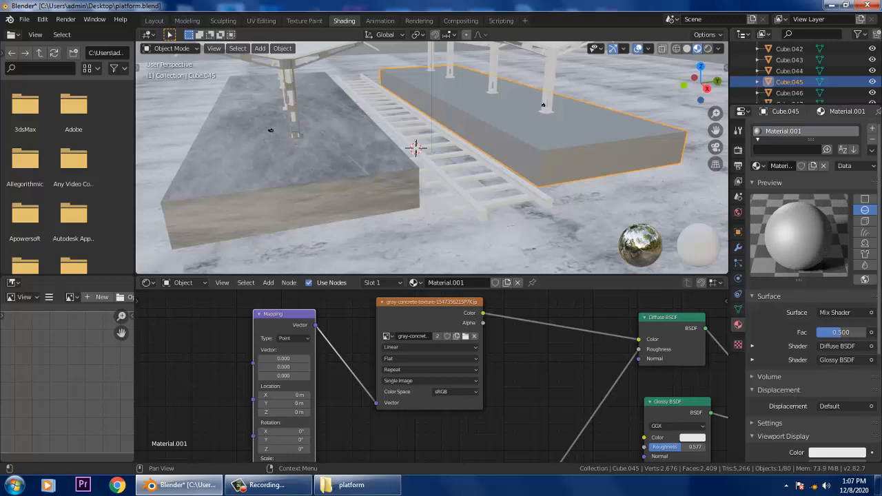
click(271, 129)
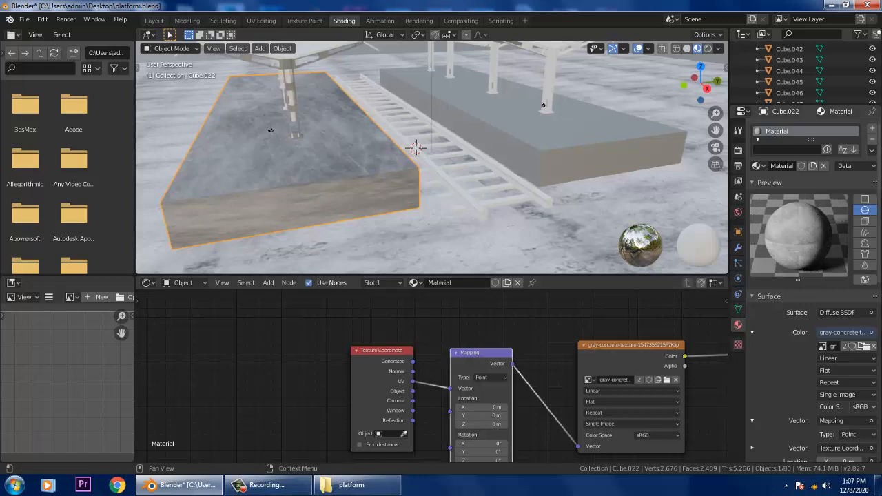
middle_drag(565, 401, 537, 378)
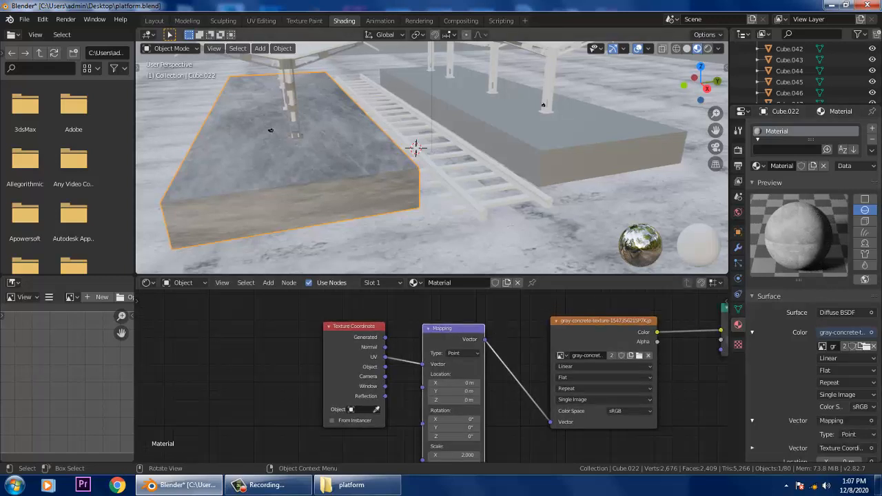
key(ctrl+z)
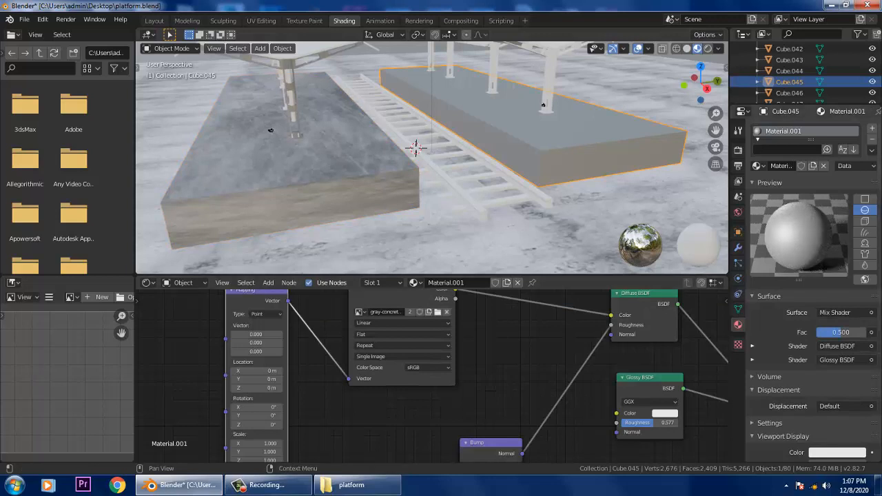
Expand the material's Diffuse, Bump and Glossy settings and assign Texture Coordinate UV as the Glossy BSDF's Normal input
click(753, 346)
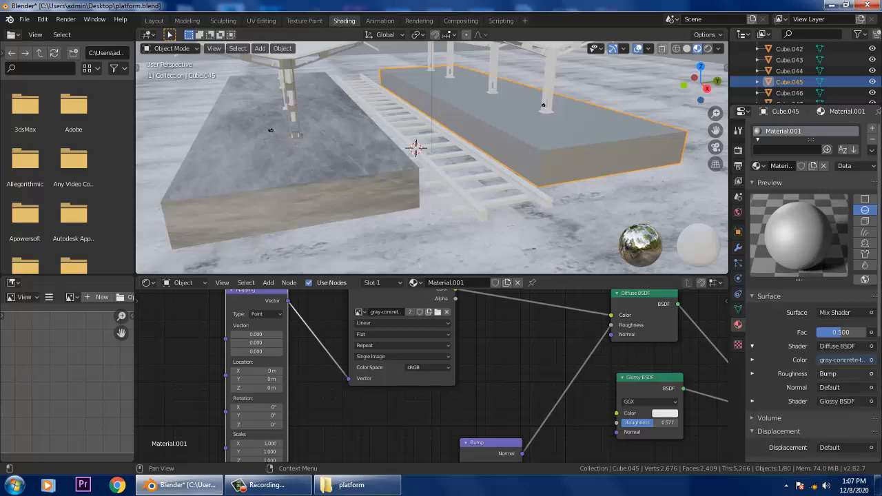
click(752, 374)
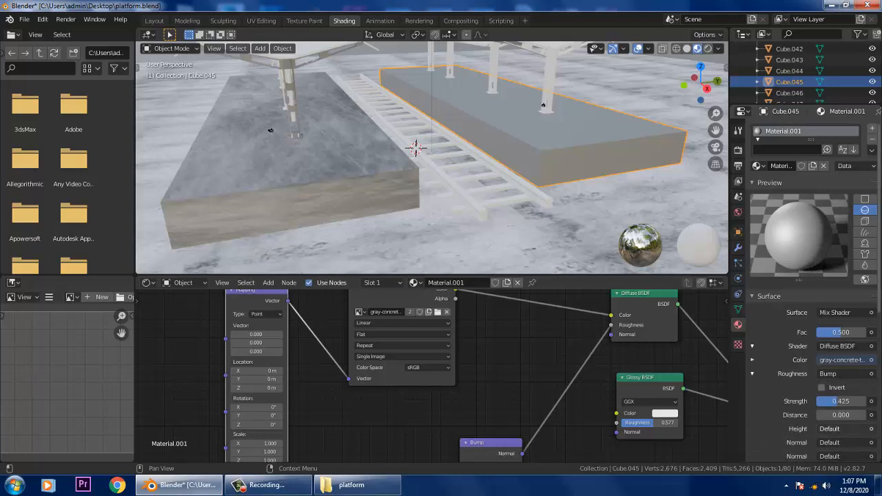
click(830, 429)
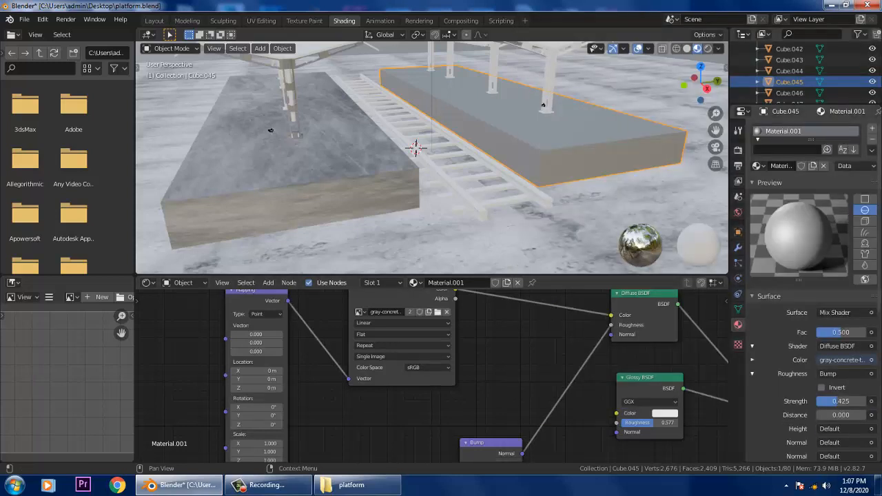
scroll(813, 289, down, 3)
click(752, 404)
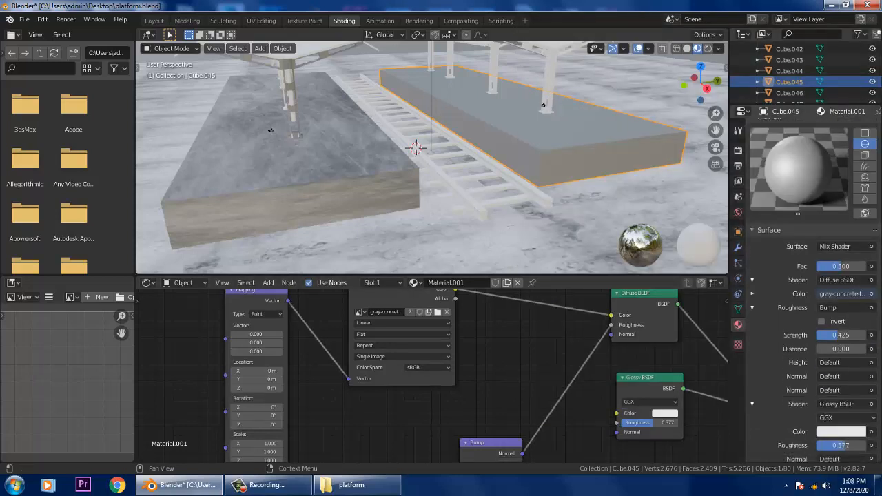
scroll(813, 290, down, 2)
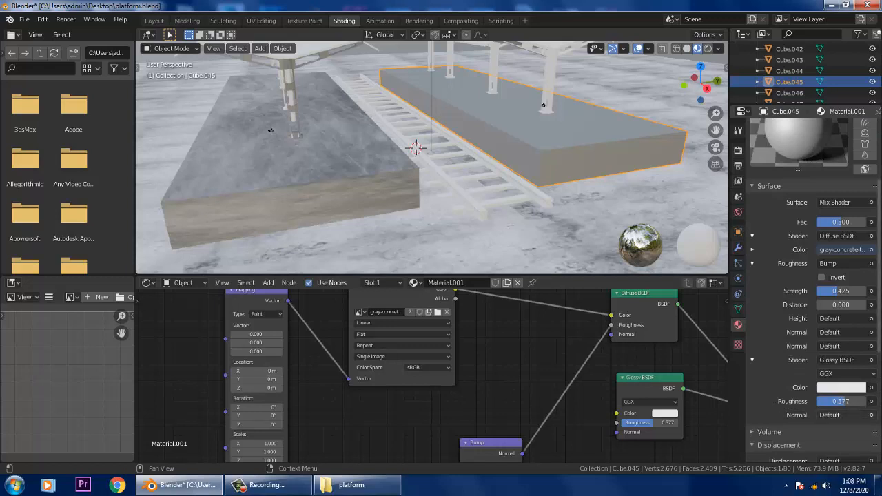
click(841, 415)
click(599, 329)
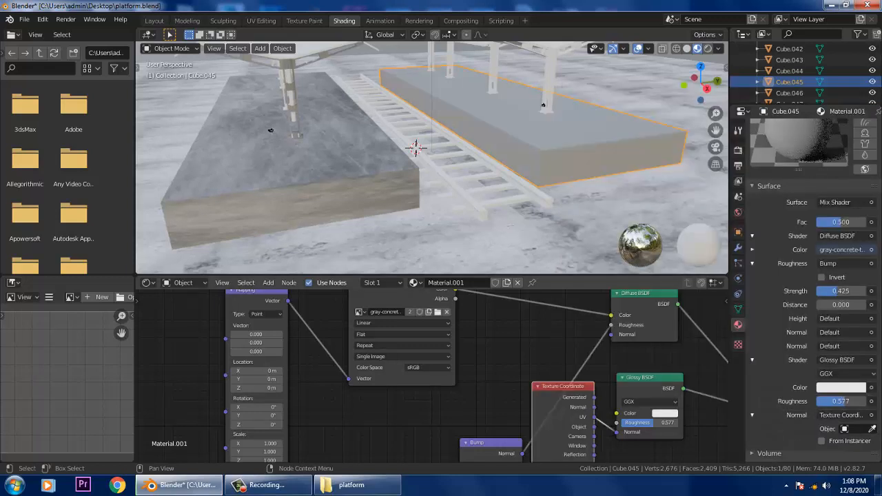
Set the Mapping node's X scale to -0.200 and reopen the source choices for the Glossy BSDF's Normal input
middle_drag(483, 372, 542, 377)
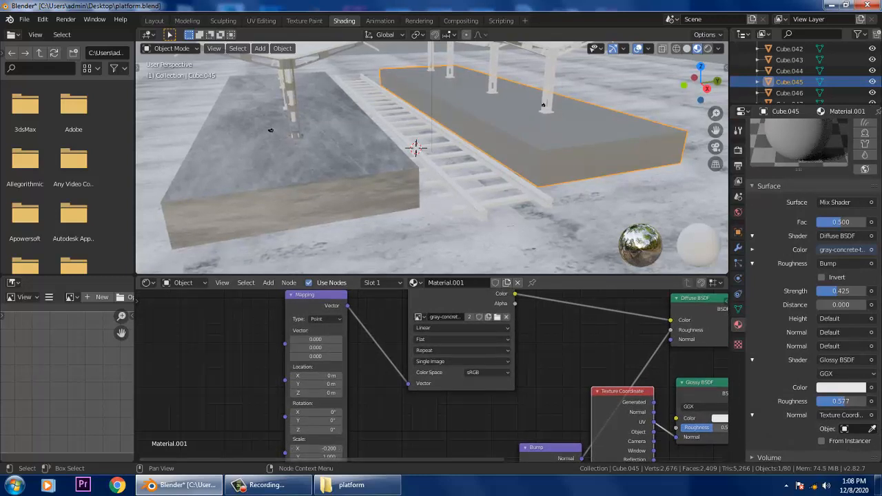
mouse_move(366, 435)
middle_down()
mouse_move(378, 351)
mouse_move(356, 445)
middle_up()
click(350, 365)
click(350, 365)
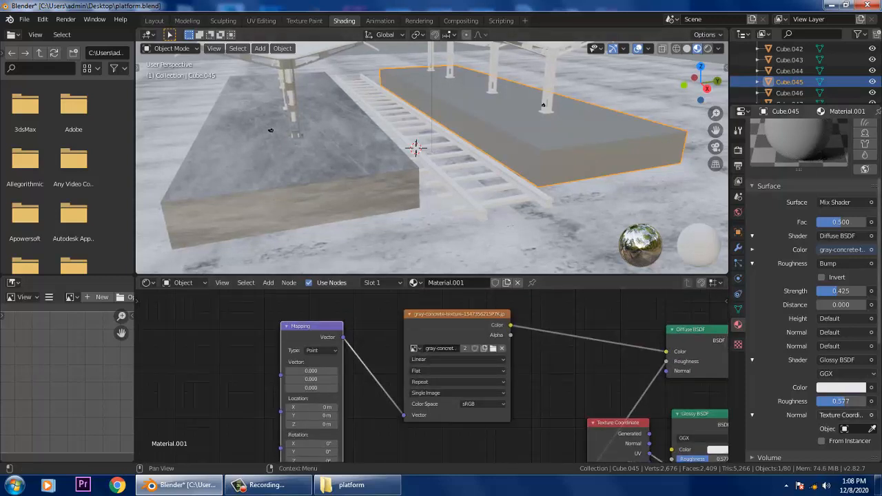
click(841, 415)
click(516, 341)
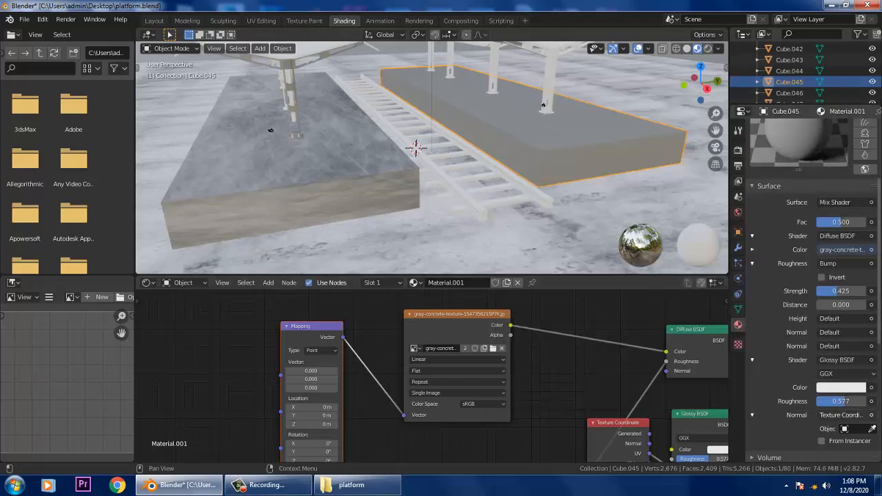
Try a Normal node on the Glossy BSDF's Normal input, and delete it together with the Mapping node
click(841, 415)
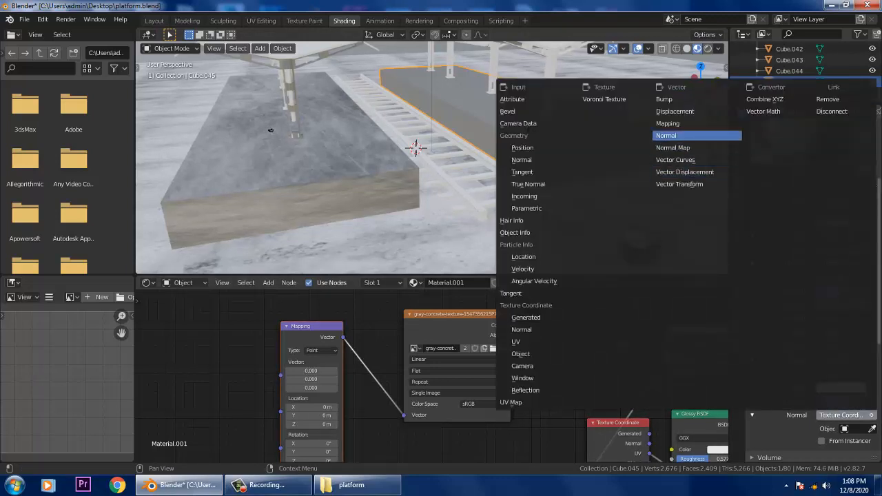
click(666, 135)
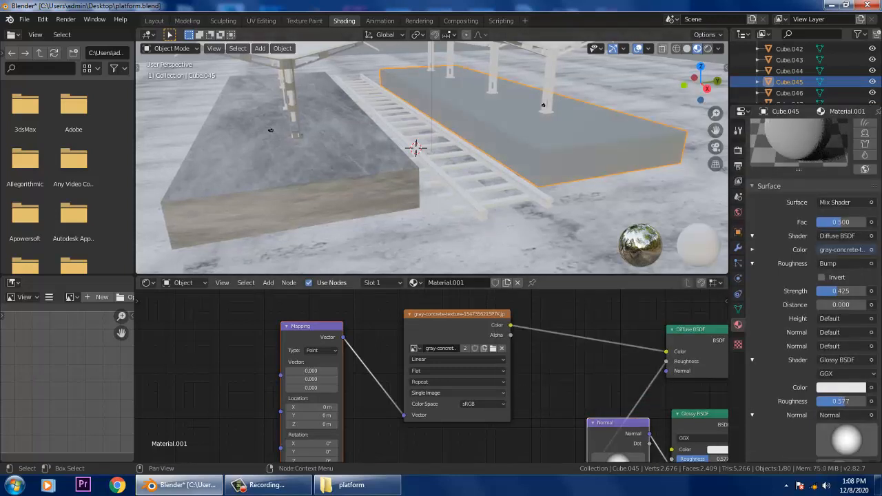
key(x)
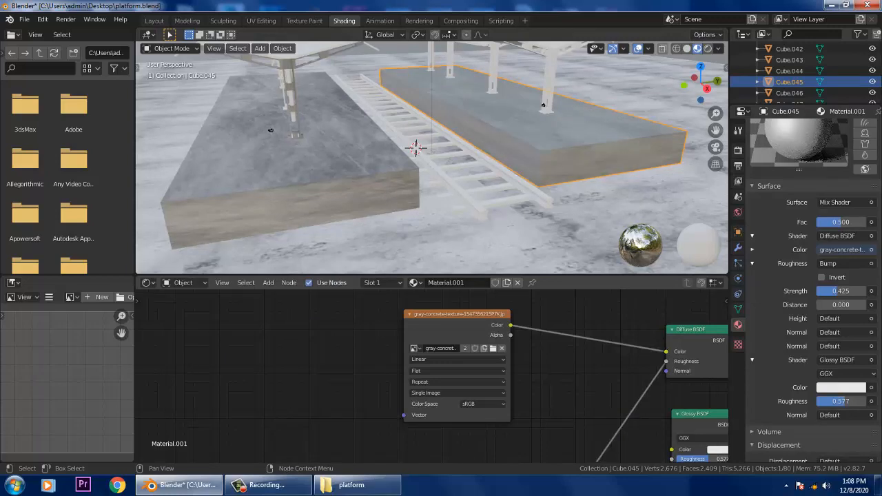
Delete the untextured column next to the metal-textured one under the near canopy, along with its loose inner parts
middle_drag(270, 129, 572, 233)
scroll(587, 228, up, 3)
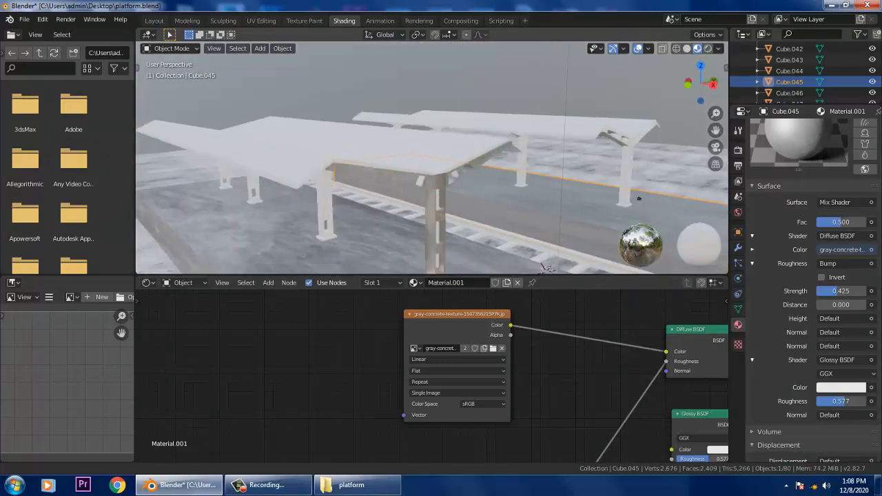
click(423, 153)
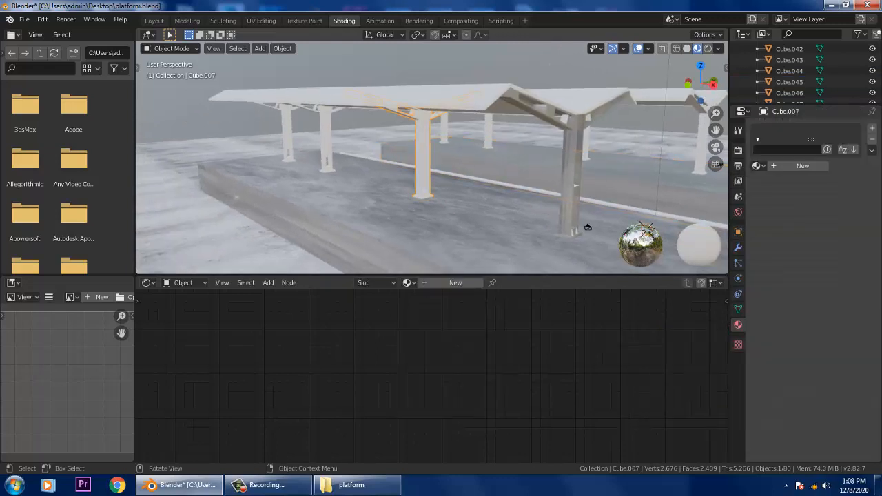
key(Delete)
click(422, 153)
key(Delete)
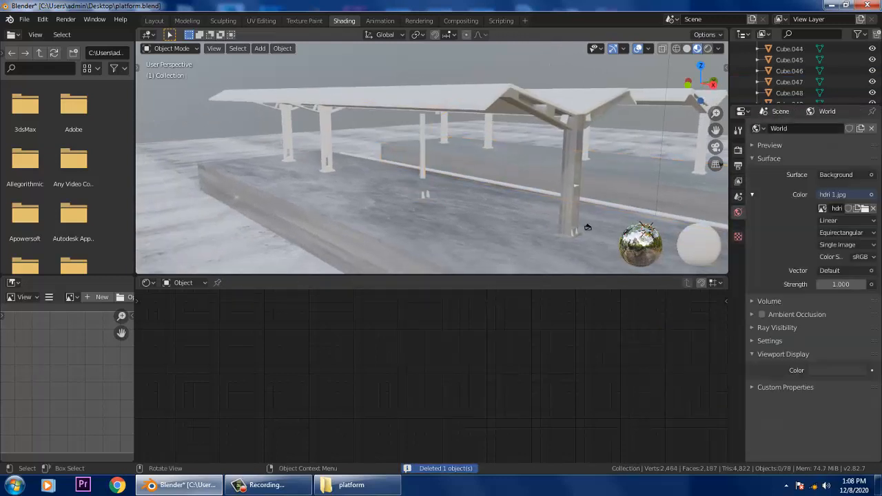
Delete the near canopy's roof sheet and undo that deletion
click(587, 227)
key(Delete)
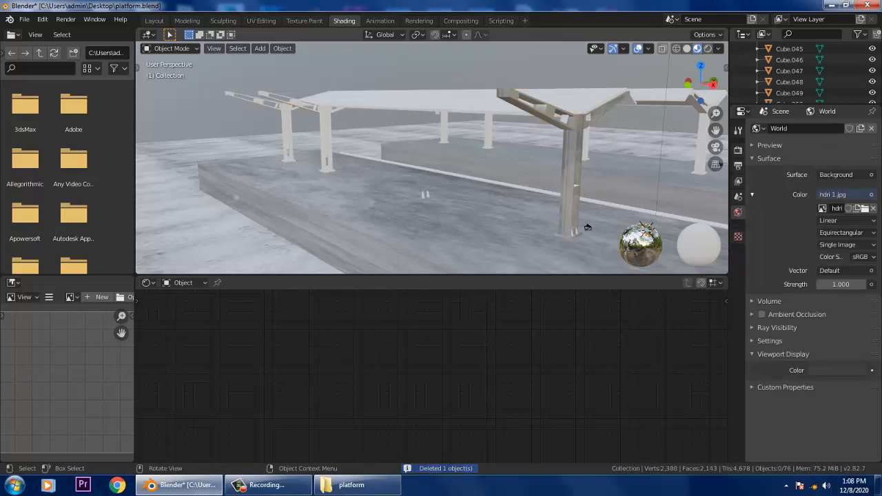
middle_drag(587, 228, 698, 211)
key(ctrl+z)
key(ctrl+z)
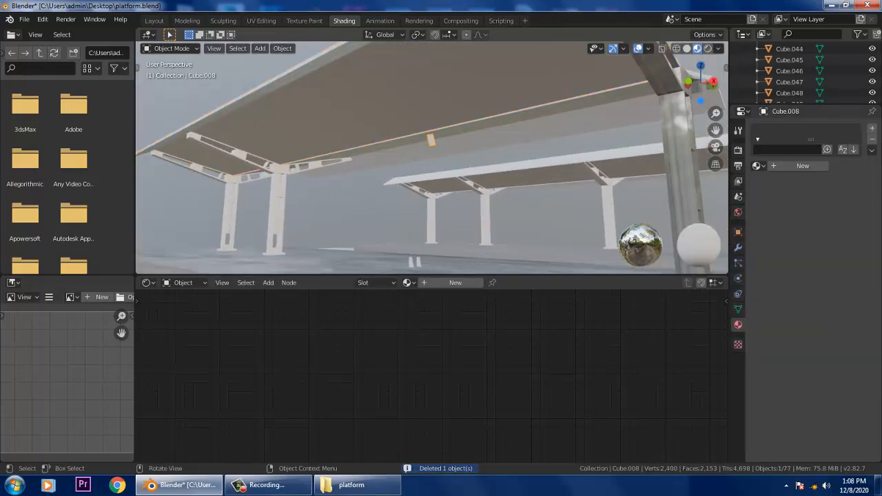
Delete the deleted column's leftover bracket insert under the canopy and its two remaining base pieces on the platform
key(Delete)
click(414, 265)
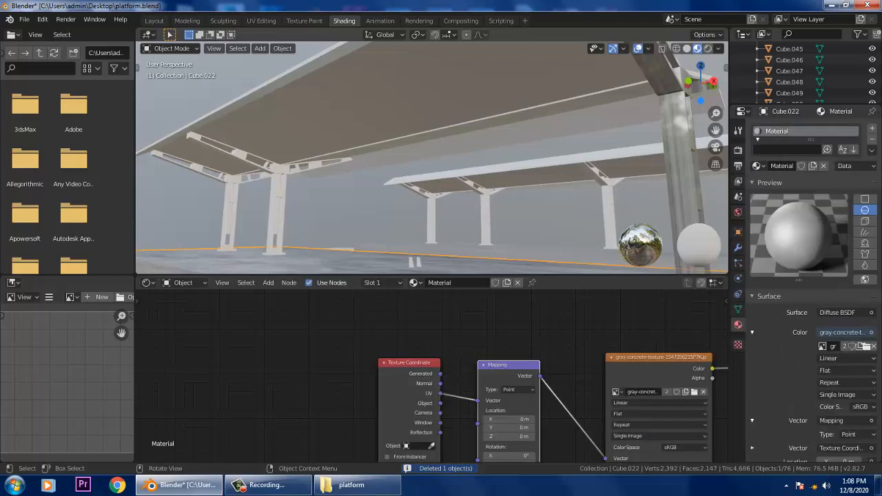
click(416, 261)
key(Delete)
click(411, 262)
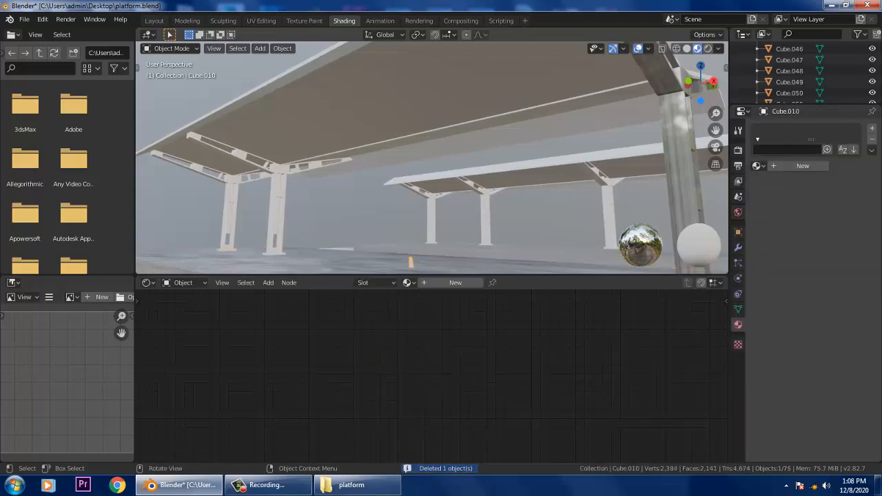
key(Delete)
Select the metal-textured column together with its bracket insert and inner cylinder
middle_drag(411, 263, 558, 266)
click(539, 235)
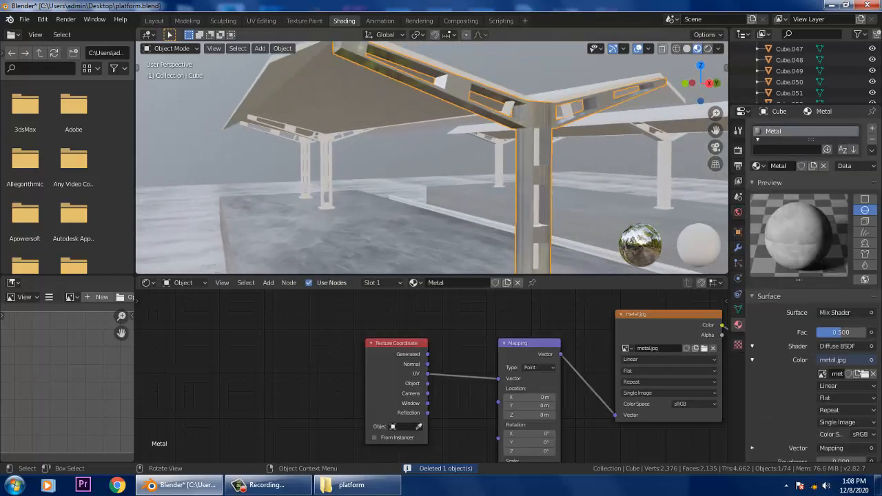
shift+click(538, 234)
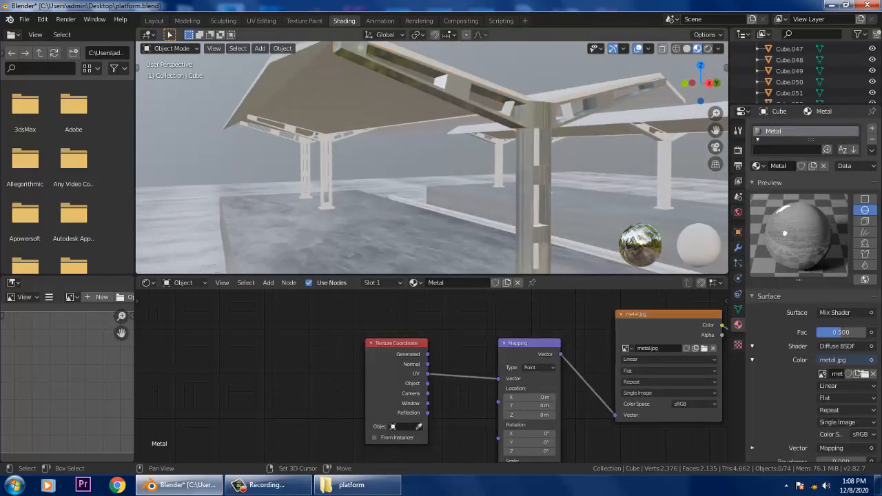
click(507, 108)
click(551, 194)
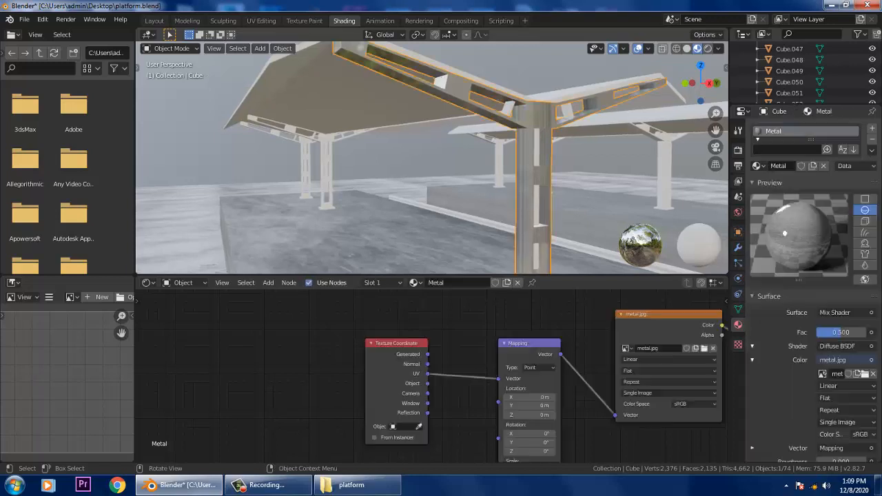
shift+click(508, 108)
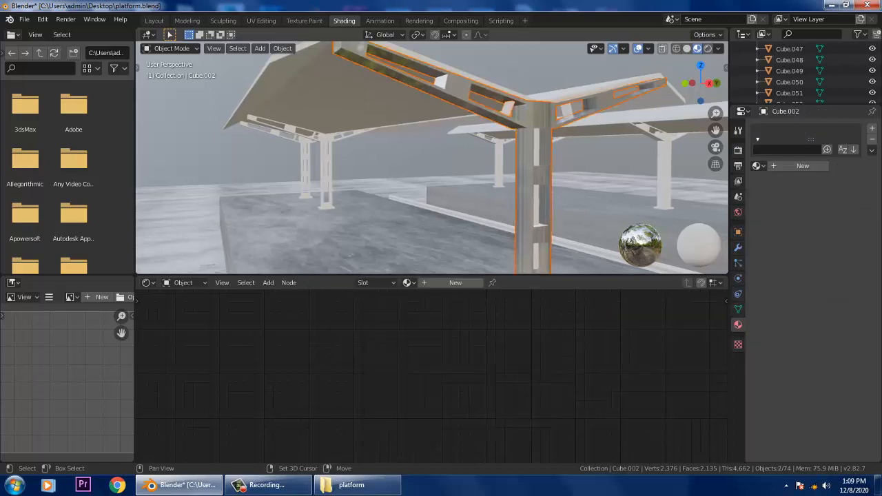
shift+click(551, 193)
scroll(491, 242, down, 3)
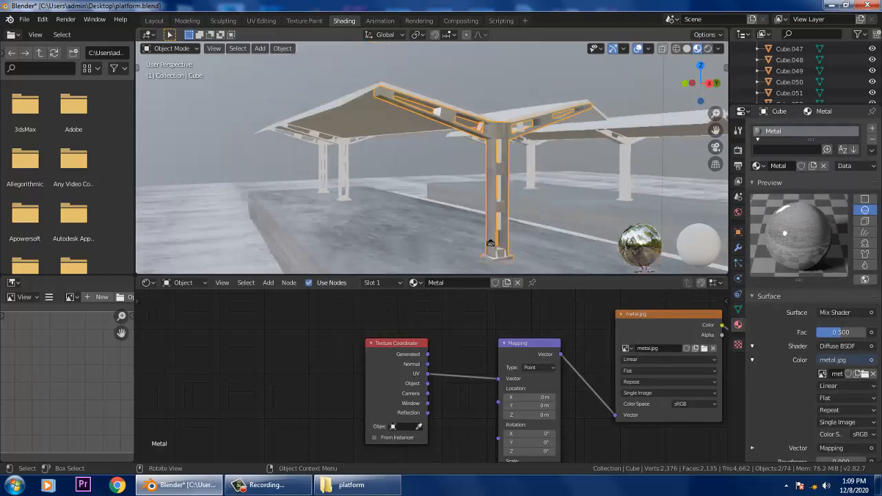
middle_drag(490, 242, 543, 237)
click(467, 252)
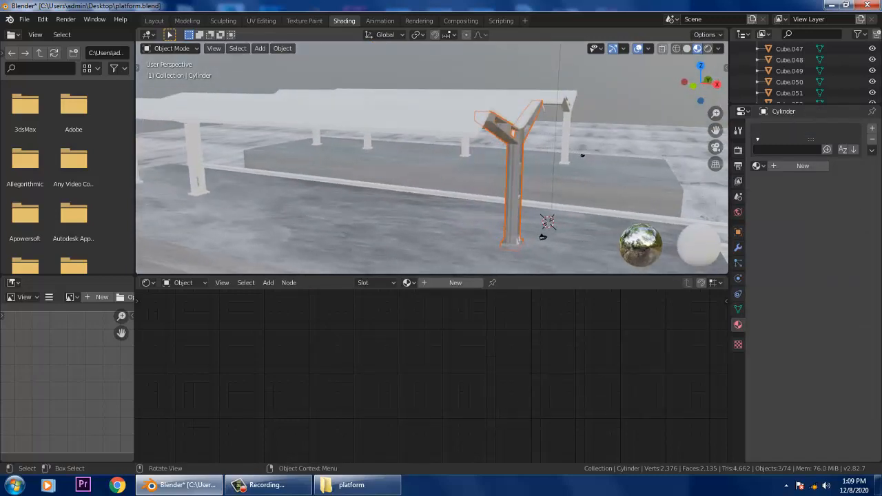
In the Layout workspace, duplicate the three selected column parts, offset about -40.9 m in X, -10 m in Y and 0.742 m in Z
click(154, 20)
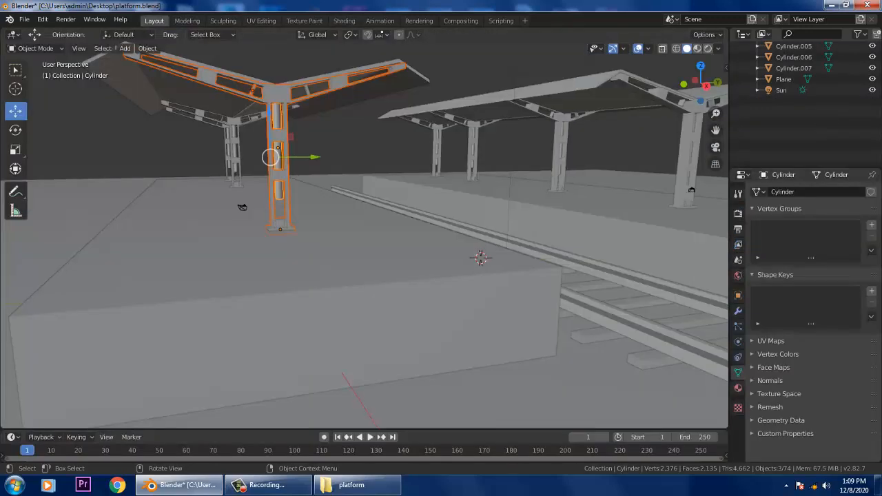
mouse_move(365, 235)
middle_down()
mouse_move(482, 242)
mouse_move(523, 227)
middle_up()
middle_drag(689, 210, 706, 218)
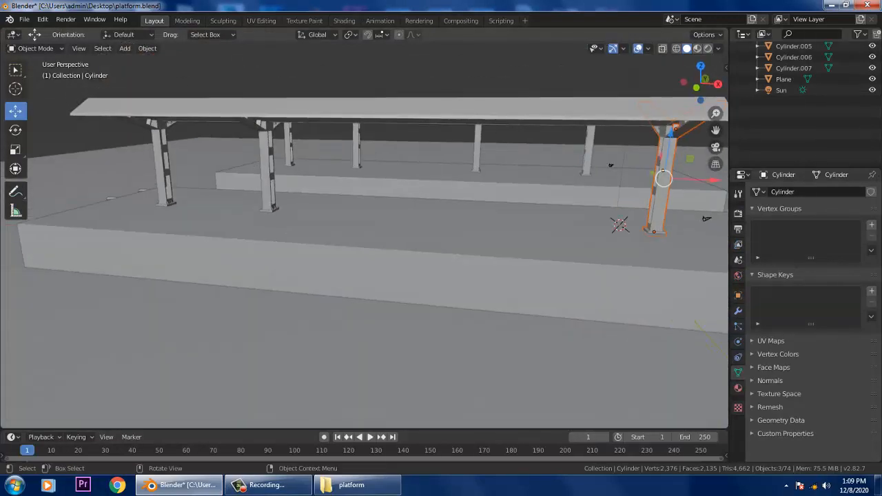
key(shift+d)
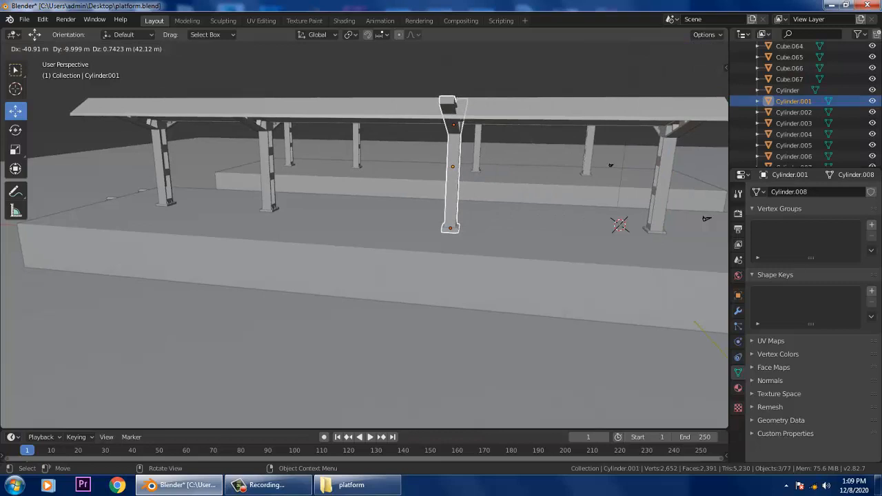
key(Return)
Align the duplicated column with the existing ones by moving it about 10.4 m along Y and -0.691 m along Z
middle_drag(482, 207, 275, 214)
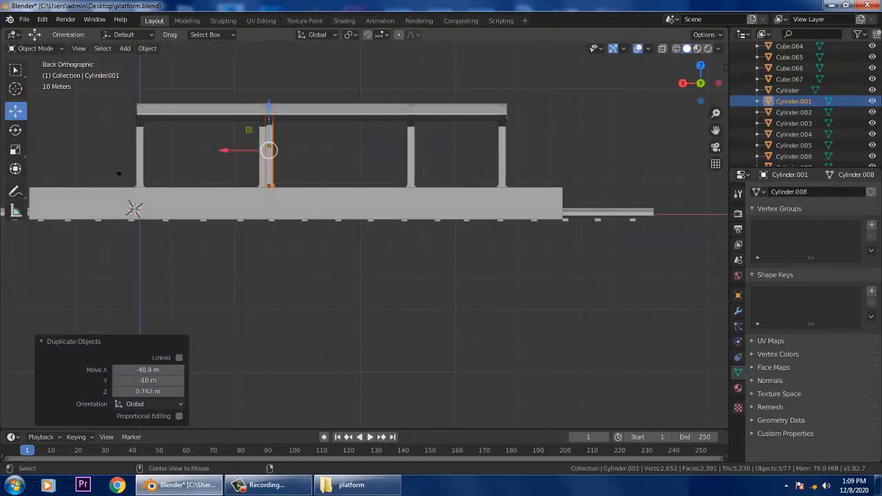
alt+middle_drag(345, 214, 433, 247)
scroll(365, 235, up, 2)
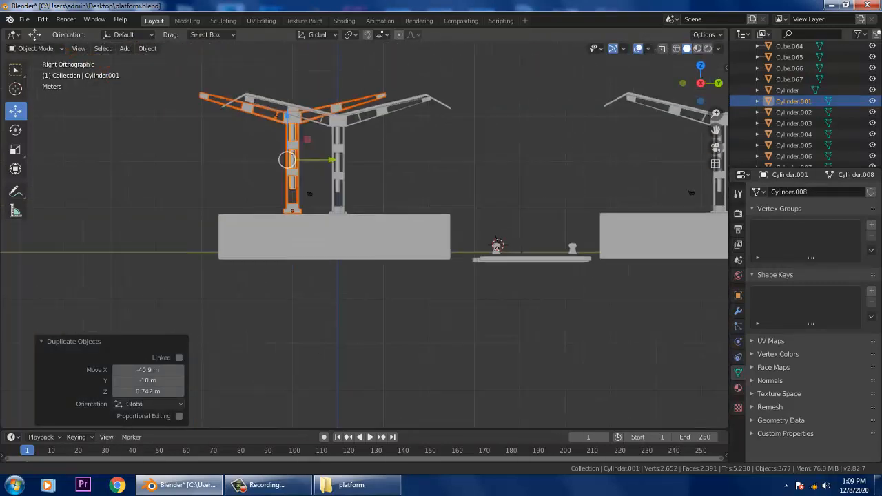
shift+middle_drag(309, 193, 365, 219)
scroll(365, 218, up, 2)
drag(359, 164, 427, 164)
scroll(364, 235, up, 4)
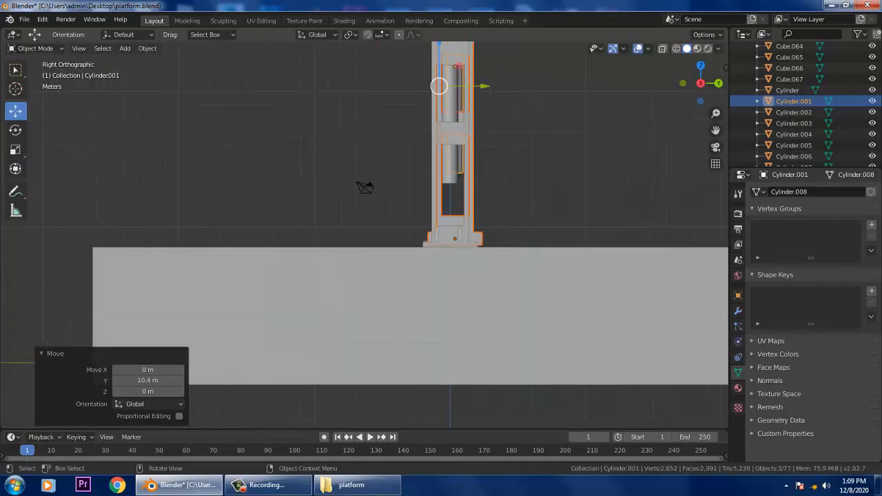
drag(439, 51, 439, 60)
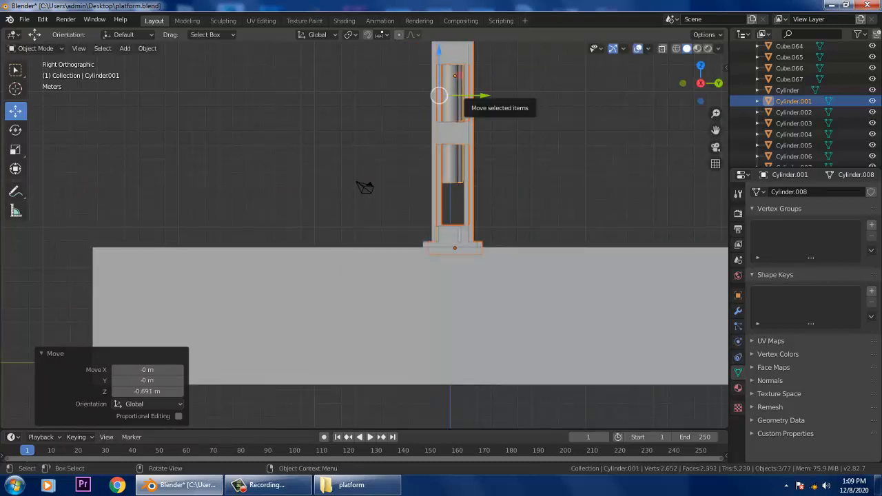
drag(465, 95, 461, 96)
Delete the next untextured column under the near canopy and one of its bracket inserts
scroll(460, 95, down, 4)
middle_drag(461, 95, 631, 200)
scroll(631, 201, up, 2)
click(321, 193)
scroll(321, 193, up, 1)
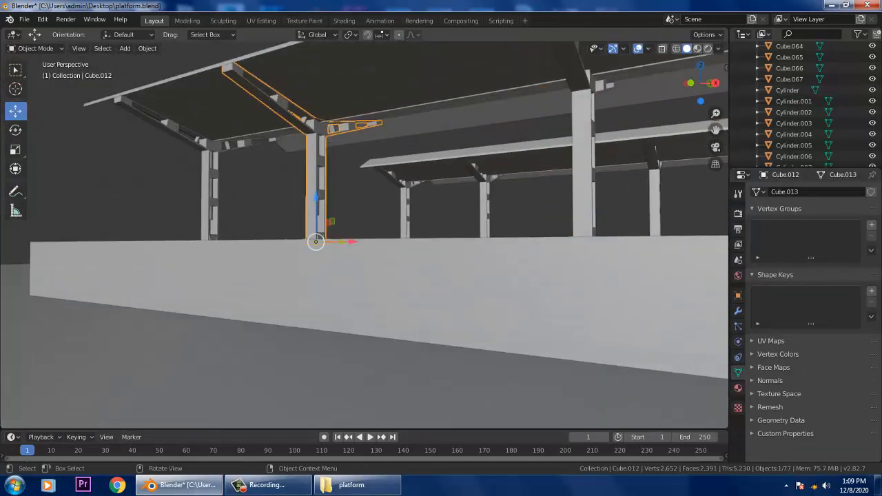
key(Delete)
click(303, 121)
key(Delete)
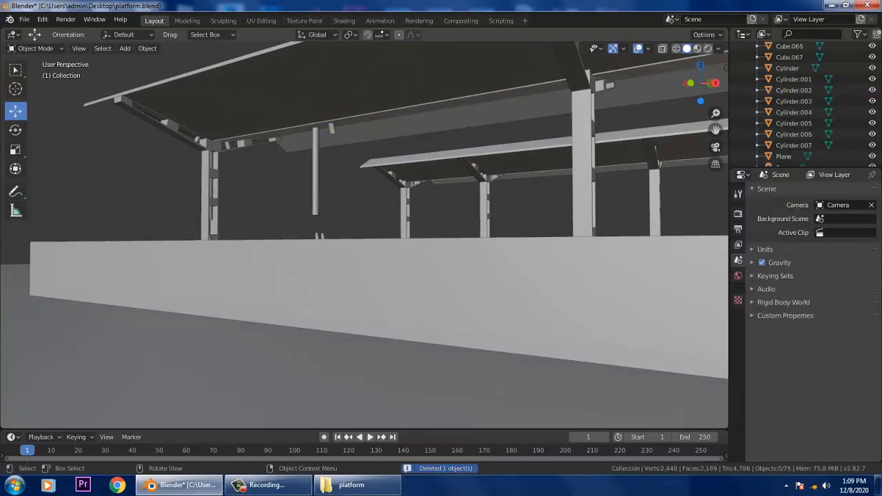
Delete that column's leftover inner rod and its remaining bracket insert under the roof
click(315, 172)
key(Delete)
click(332, 128)
key(Delete)
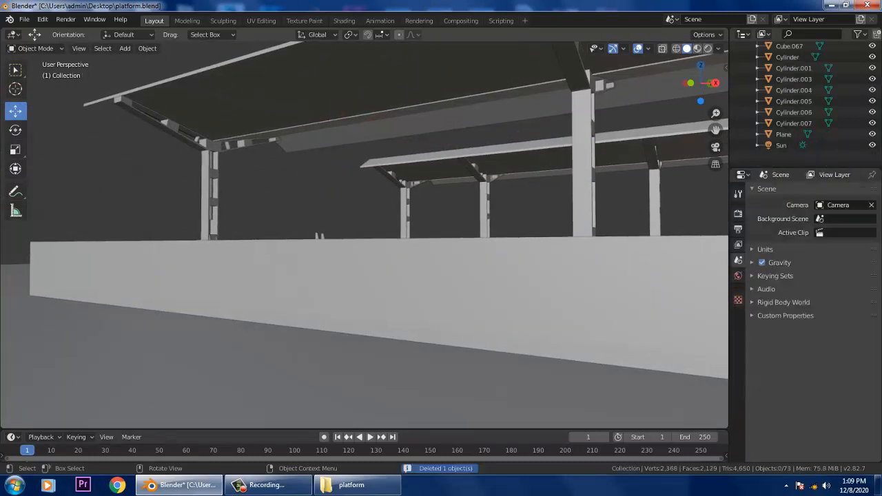
Delete the two small base pieces left on the platform where that column stood
middle_drag(332, 128, 332, 146)
click(319, 221)
click(319, 221)
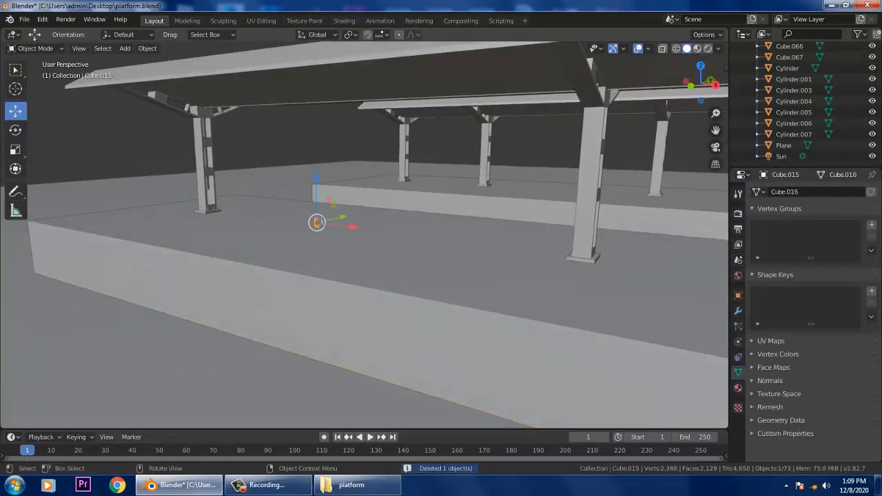
key(Delete)
click(321, 220)
click(321, 221)
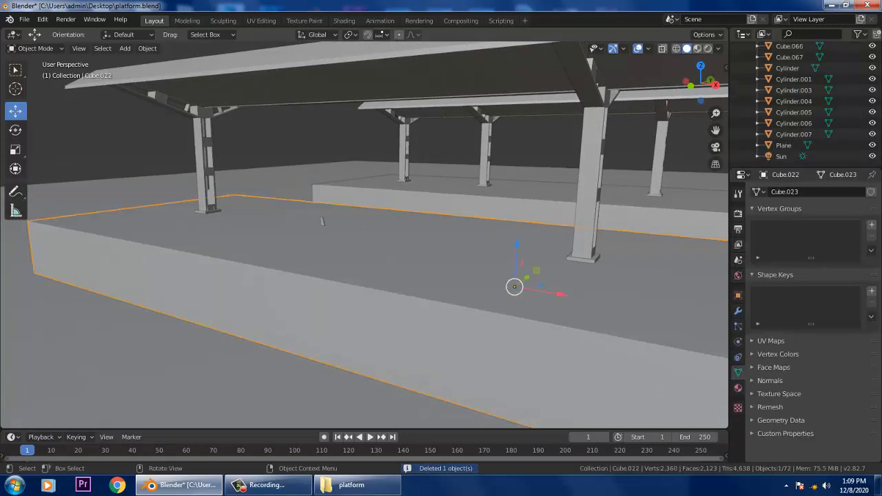
click(321, 220)
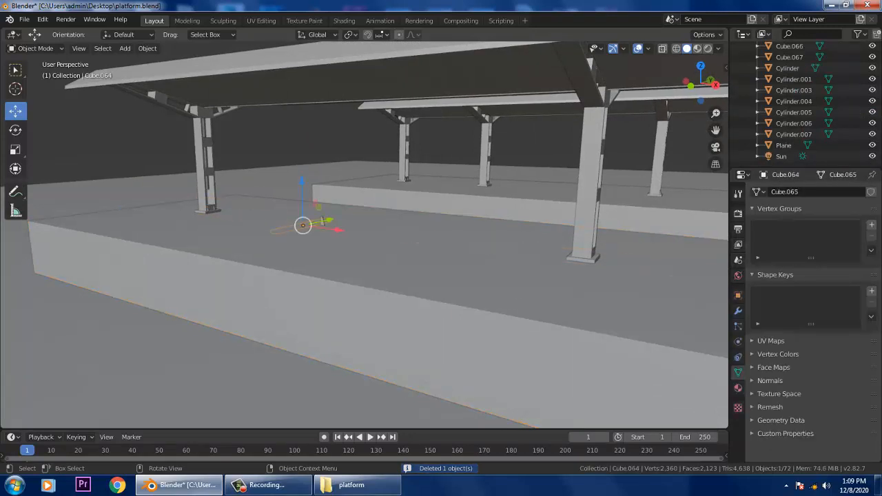
click(323, 221)
key(alt+a)
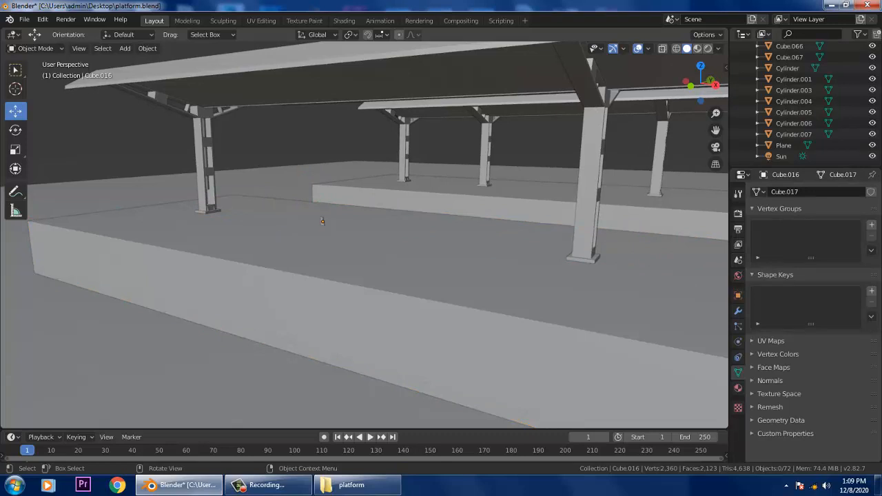
key(Delete)
Duplicate the textured column with its bracket insert and inner rod, offsetting the copy about -37.4 m in X, -6.83 m in Y and 0.194 m in Z
click(585, 207)
middle_drag(585, 207, 565, 207)
key(alt+a)
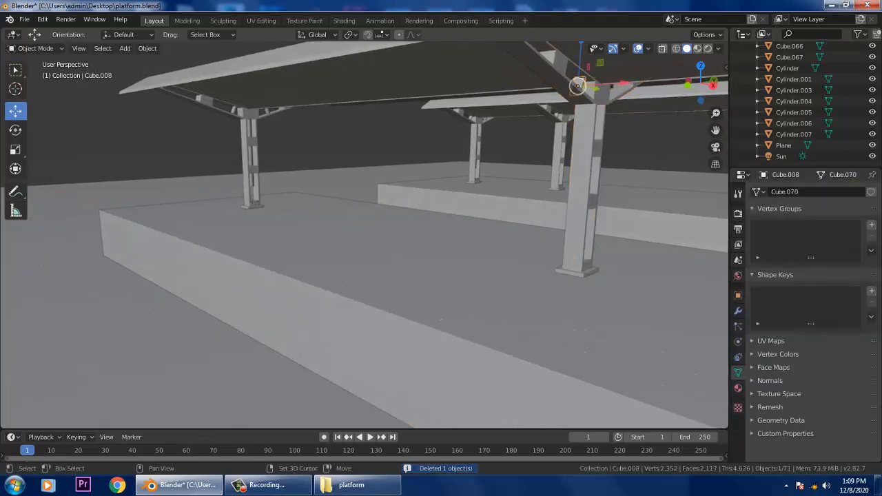
shift+click(579, 206)
shift+click(579, 206)
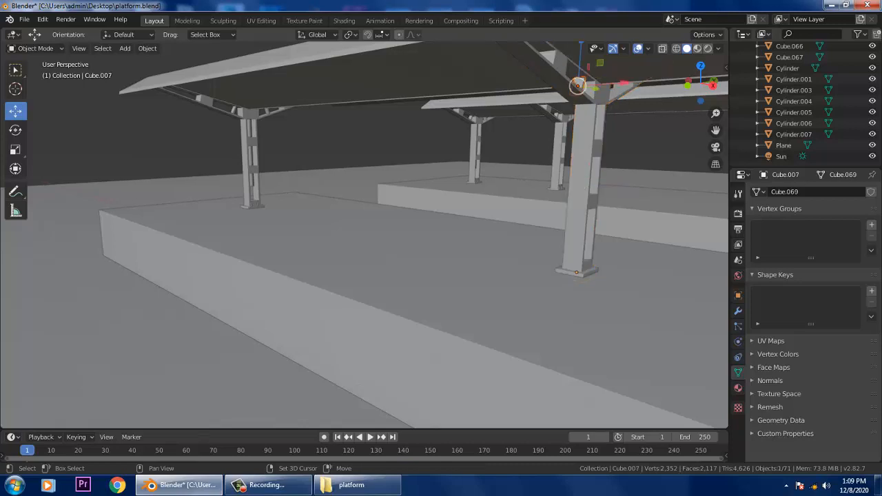
middle_drag(579, 206, 541, 206)
shift+click(541, 206)
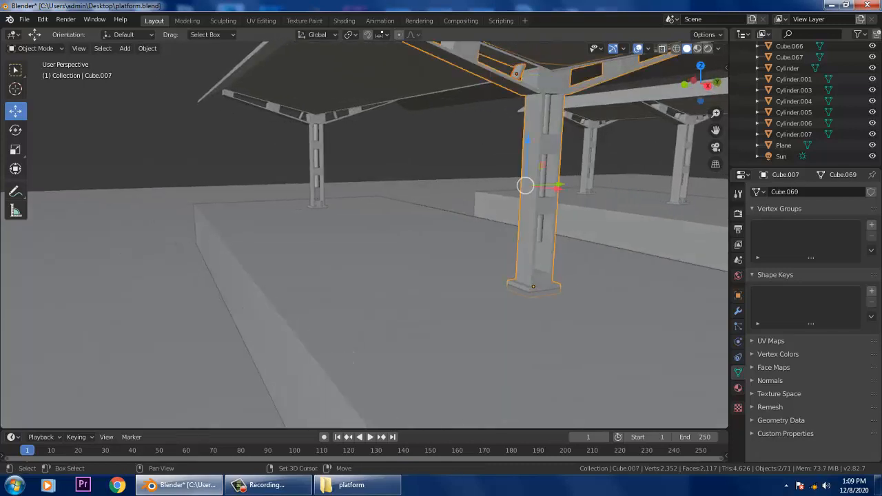
shift+click(541, 228)
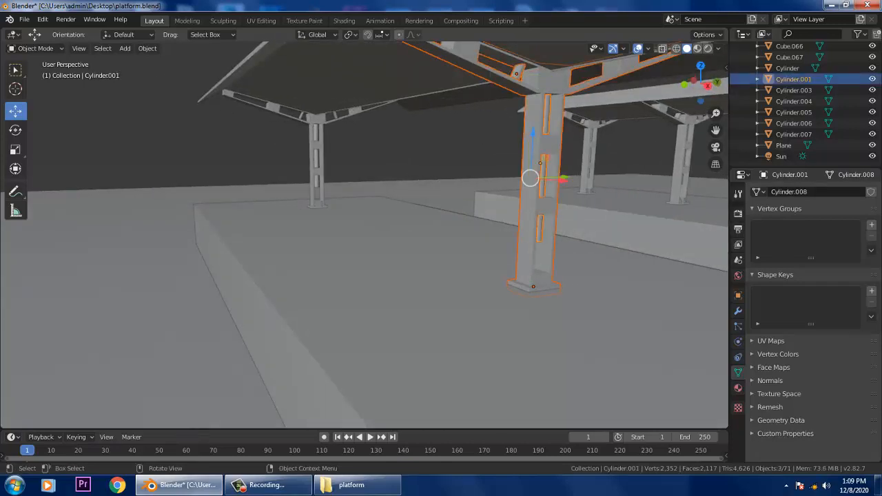
middle_drag(541, 227, 524, 221)
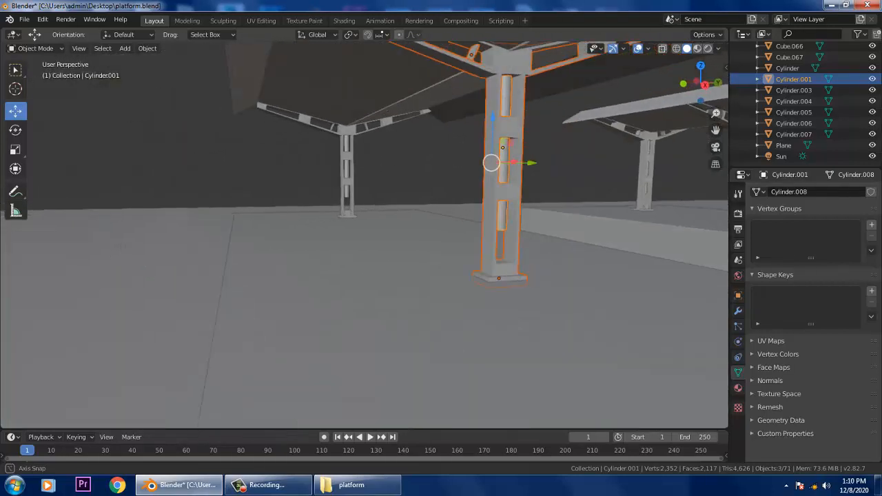
middle_drag(491, 163, 654, 185)
key(shift+d)
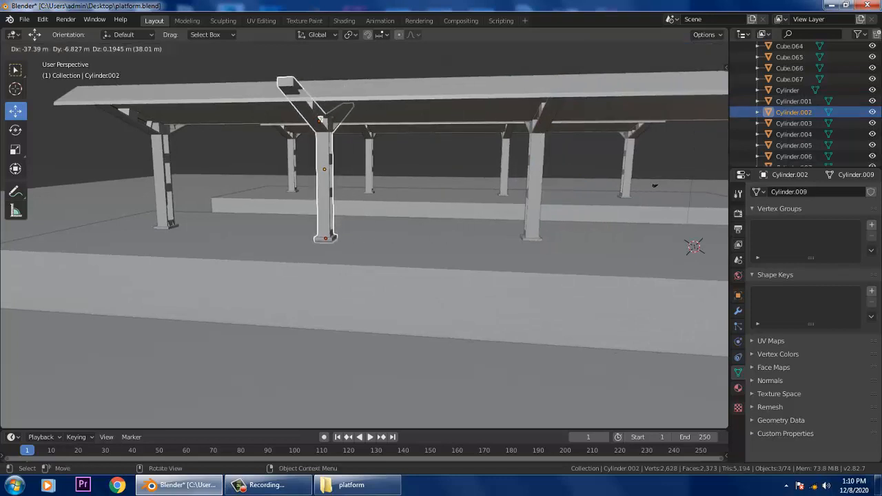
click(654, 185)
Align the duplicated column with the canopy and platform in the side view by moving it about 6.81 m along Y and -0.244 m along Z
key(KP_3)
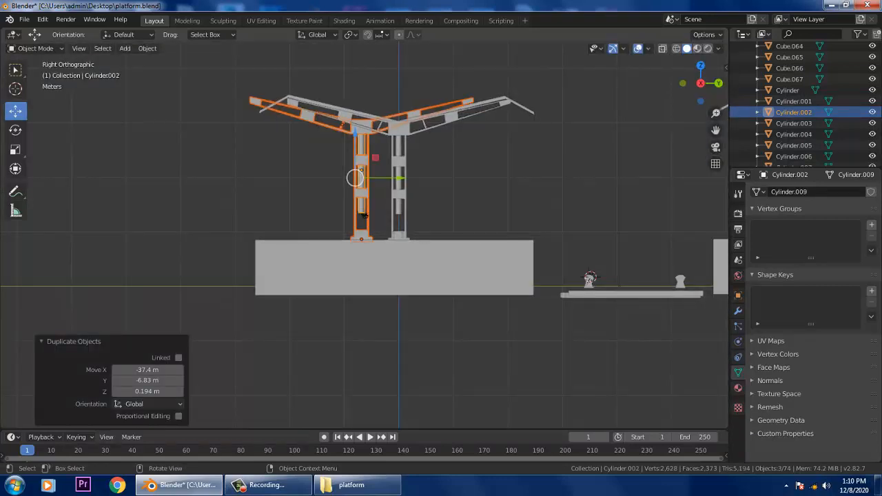
scroll(364, 206, up, 2)
drag(392, 153, 446, 153)
scroll(445, 153, up, 2)
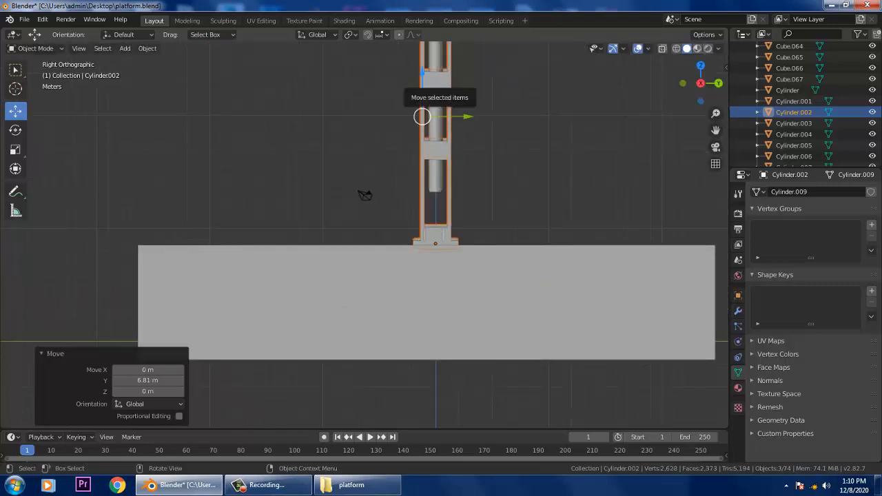
drag(422, 116, 422, 119)
middle_drag(421, 119, 472, 131)
Delete the last untextured column at the far end of the near platform
scroll(440, 120, down, 5)
middle_drag(655, 274, 881, 315)
scroll(364, 235, up, 4)
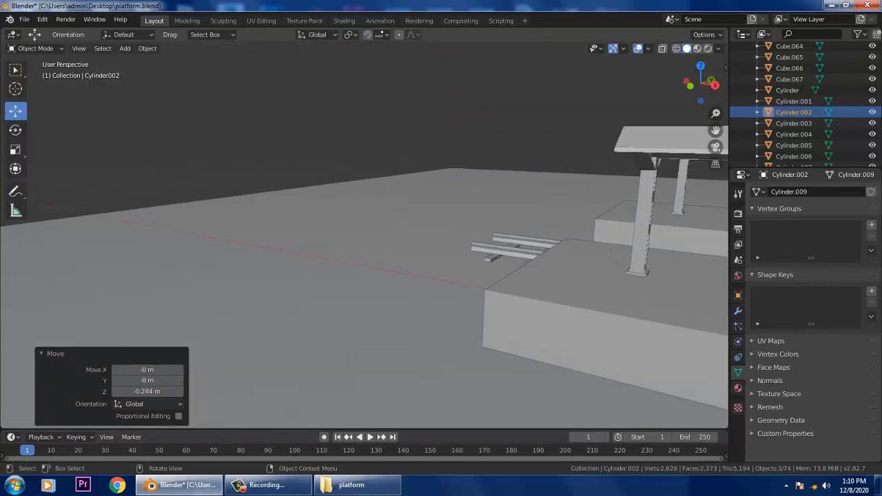
shift+middle_drag(673, 281, 465, 254)
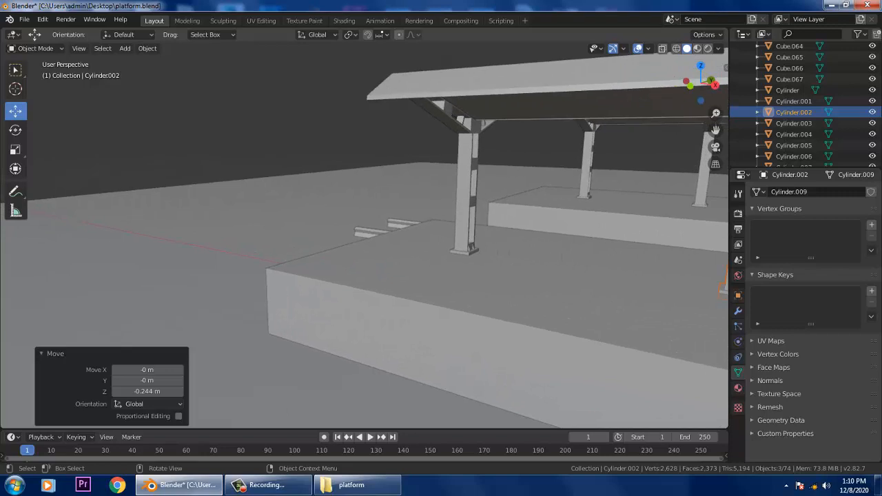
click(471, 207)
middle_drag(470, 207, 446, 202)
key(Delete)
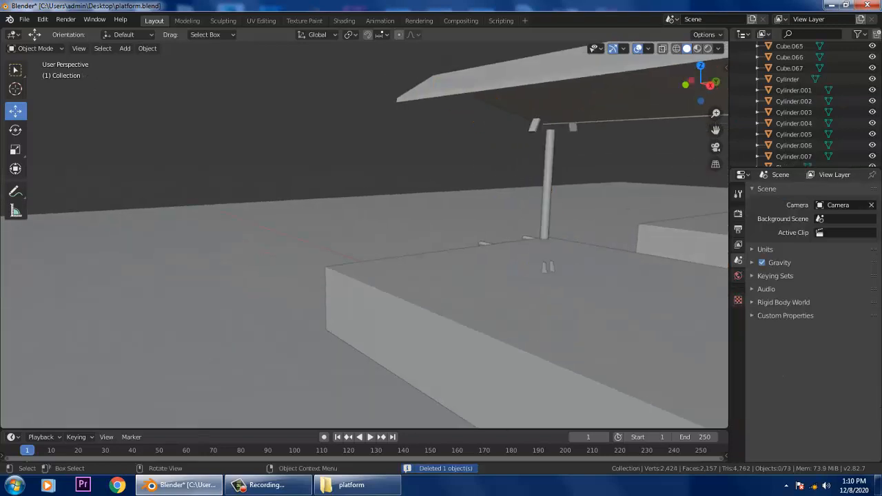
Delete that end column's leftover inner rod and both bracket inserts under the roof
click(534, 125)
key(Delete)
click(548, 183)
key(Delete)
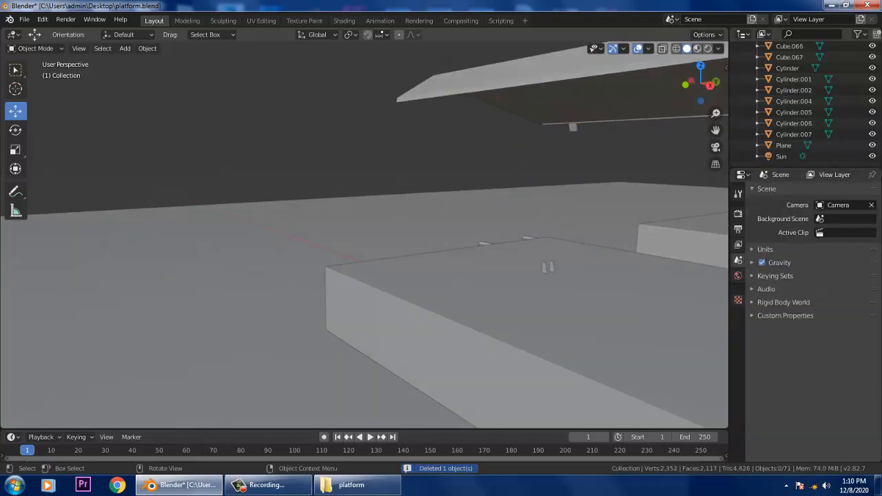
click(573, 126)
key(Delete)
Delete the two small base pieces left on the platform where the end column stood
click(544, 268)
key(Delete)
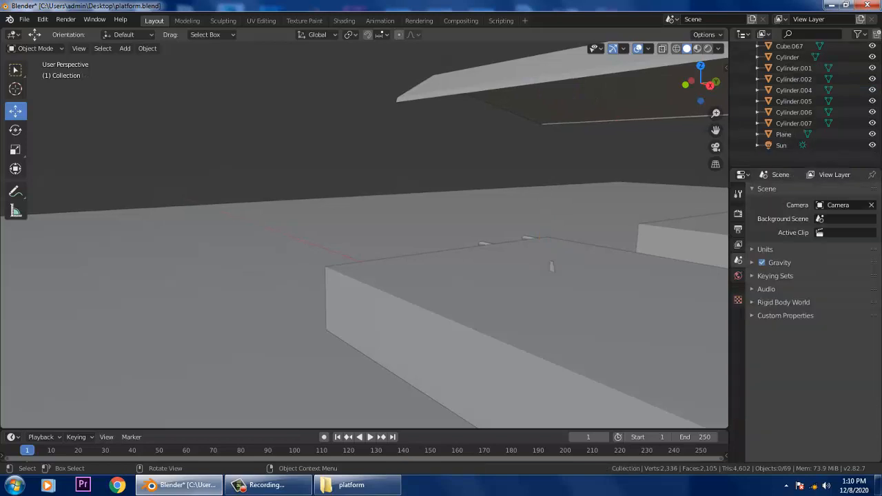
click(551, 266)
key(Delete)
Duplicate the nearest textured column with its insert and rod to the canopy's empty end, offset about -35 m in X, -8.4 m in Y and 0.506 m in Z
scroll(552, 266, down, 3)
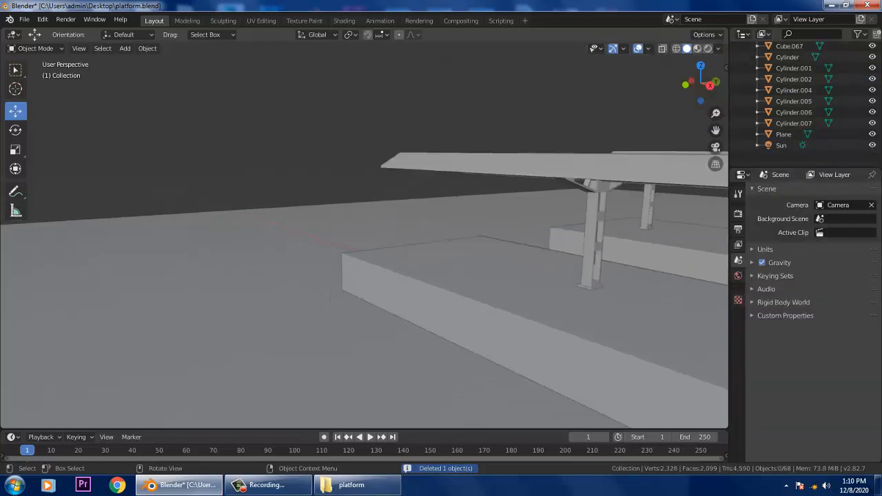
click(593, 234)
scroll(592, 234, up, 2)
middle_drag(592, 234, 370, 229)
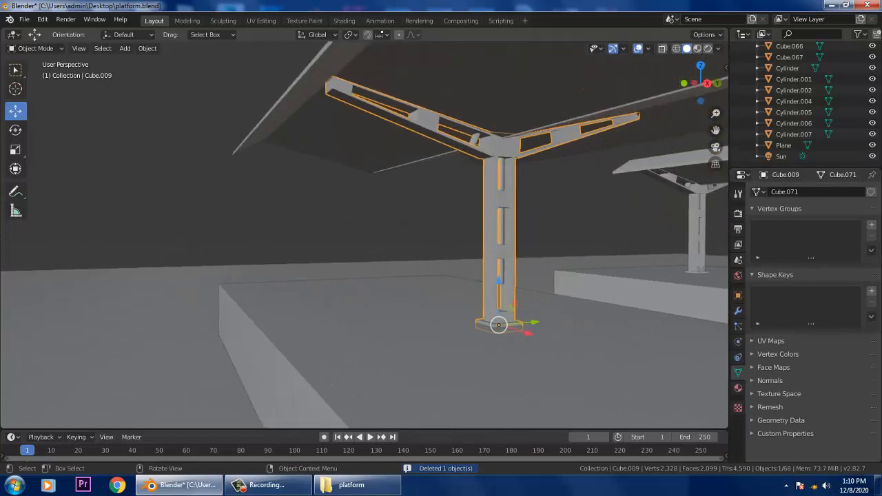
click(490, 229)
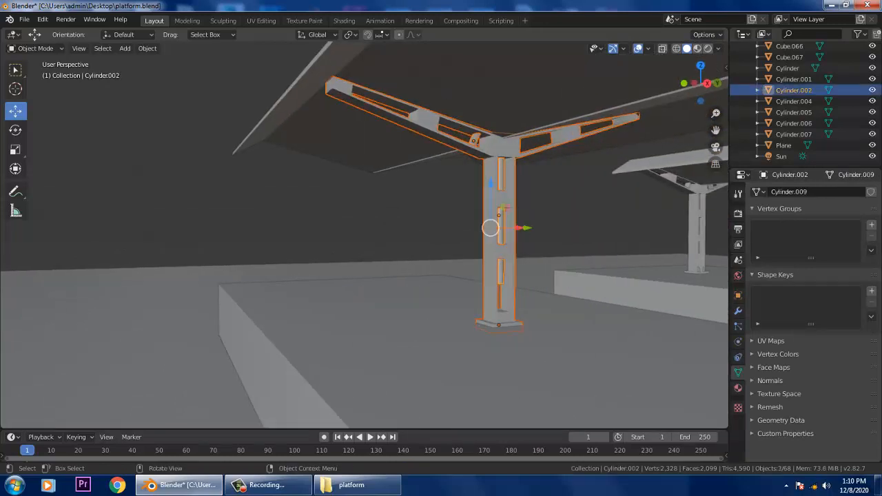
scroll(490, 228, down, 5)
middle_drag(490, 229, 510, 269)
key(shift+d)
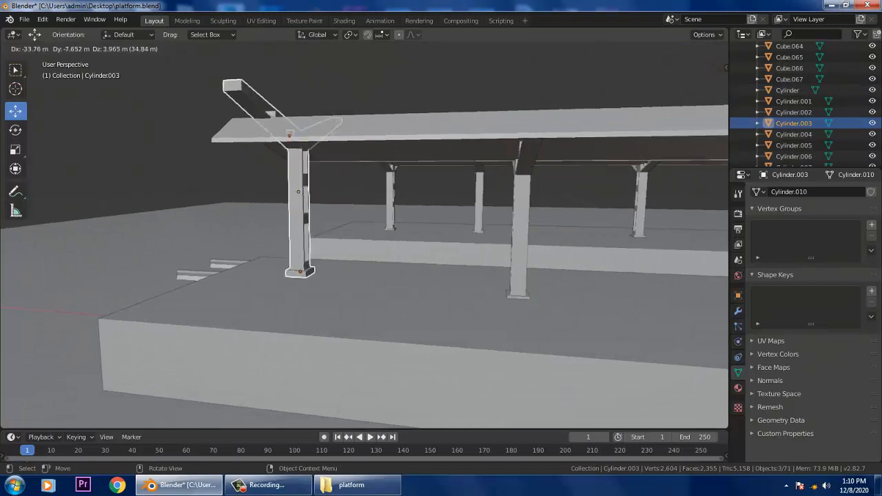
key(Return)
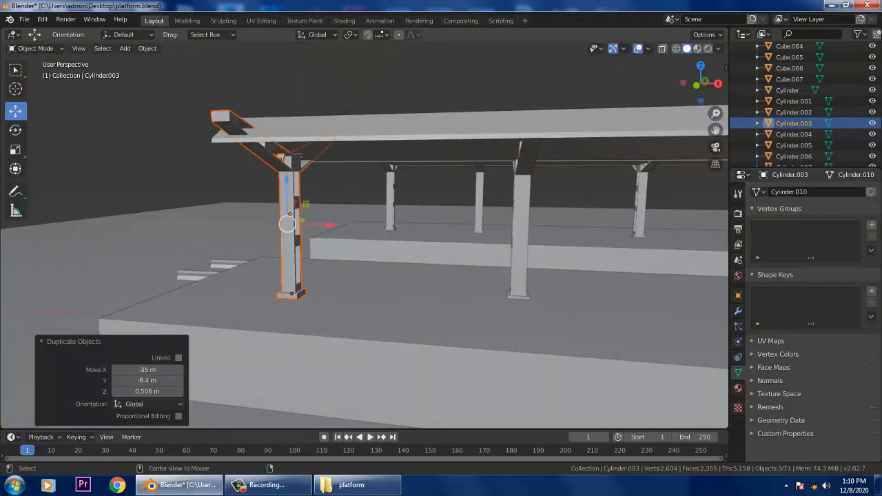
Align the end column with the others in the side view, moving it about 8.59 m along Y, adjusting its height, and correcting by -0.244 m along Y
key(KP_3)
key(g)
key(y)
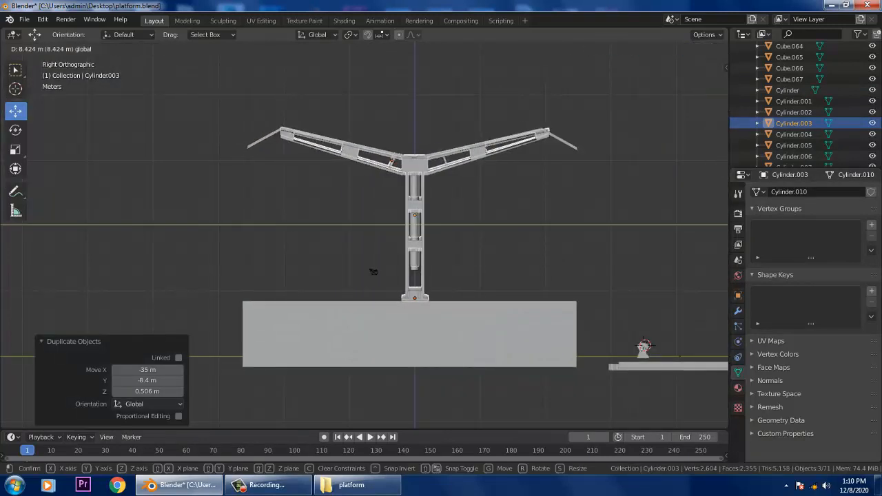
click(369, 277)
scroll(380, 298, up, 3)
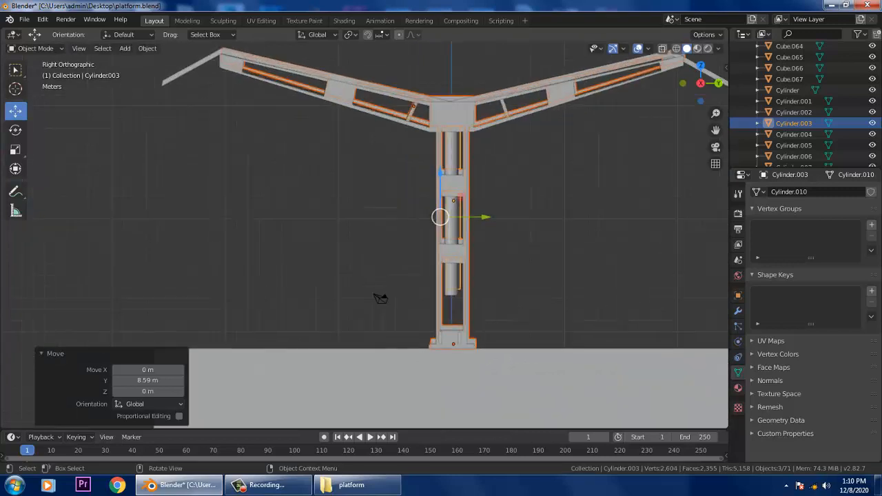
key(g)
key(z)
drag(440, 172, 440, 173)
drag(471, 220, 468, 220)
Show the whole scene with Material Preview shading
middle_drag(468, 221, 421, 212)
scroll(539, 241, down, 6)
scroll(539, 241, down, 3)
click(696, 48)
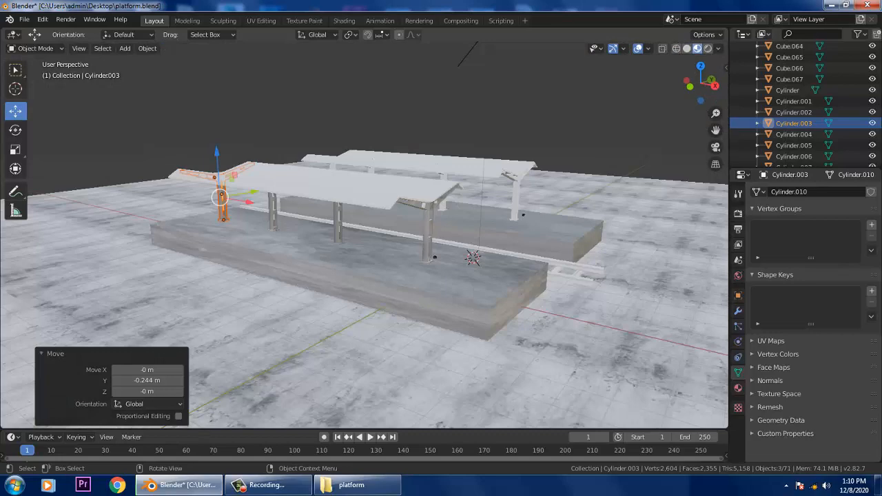
Delete all the untextured columns and their inner rods on the second platform
middle_drag(473, 258, 296, 246)
scroll(377, 250, up, 4)
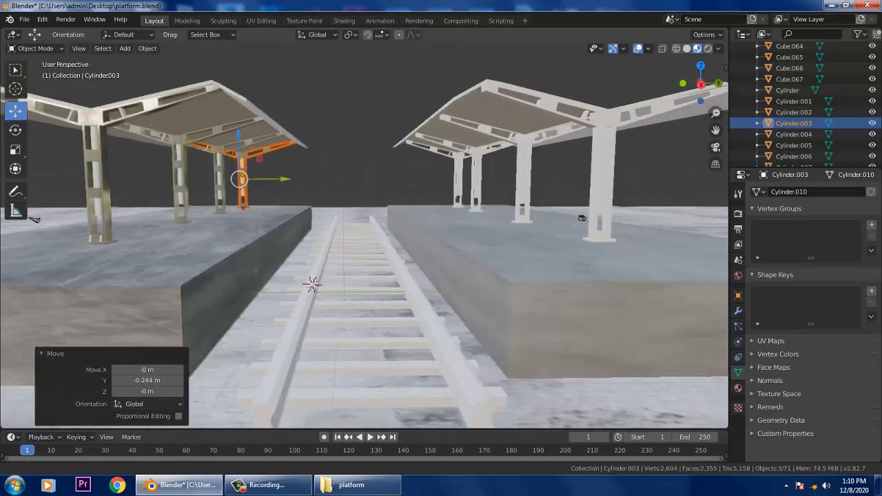
middle_drag(580, 217, 412, 214)
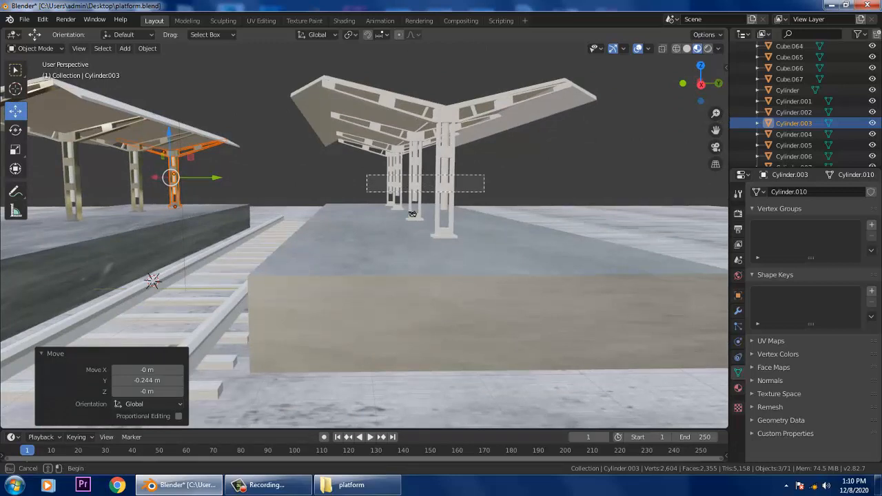
click(412, 214)
key(Delete)
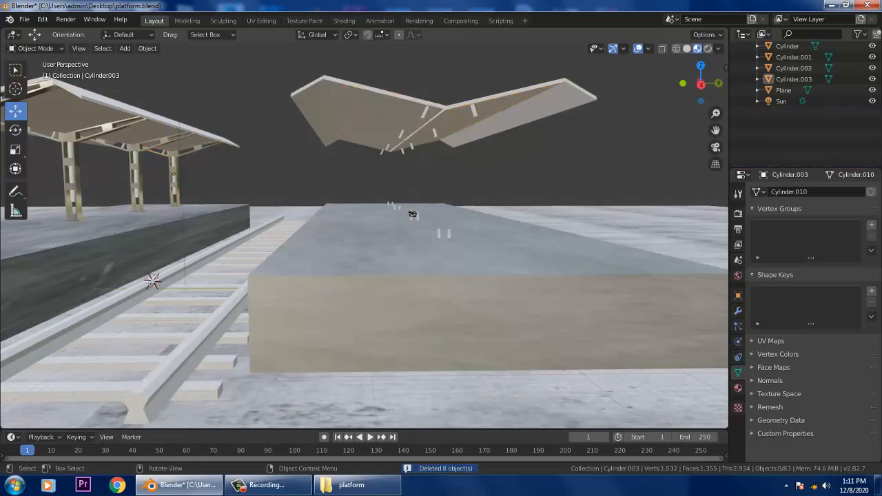
Delete all the small column base pieces left on the second platform, keeping the slab out of the selection
drag(365, 176, 474, 257)
ctrl+drag(486, 185, 572, 349)
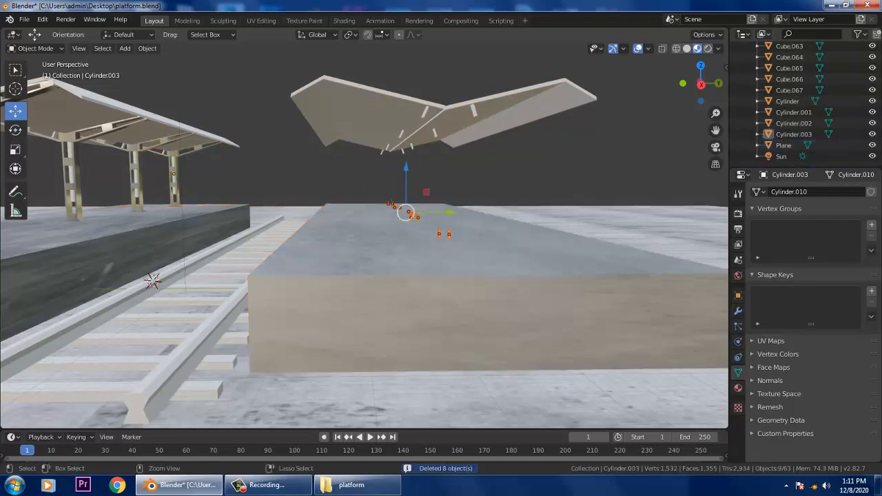
middle_drag(573, 348, 533, 363)
ctrl+drag(252, 231, 284, 260)
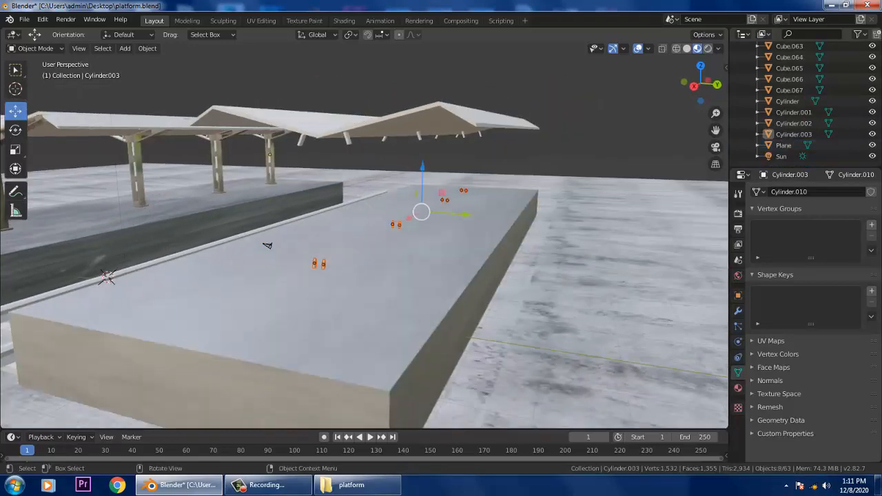
middle_drag(284, 261, 344, 266)
key(Delete)
Delete all the leftover bracket inserts under the second canopy, keeping the roof panels out of the selection
middle_drag(438, 247, 402, 201)
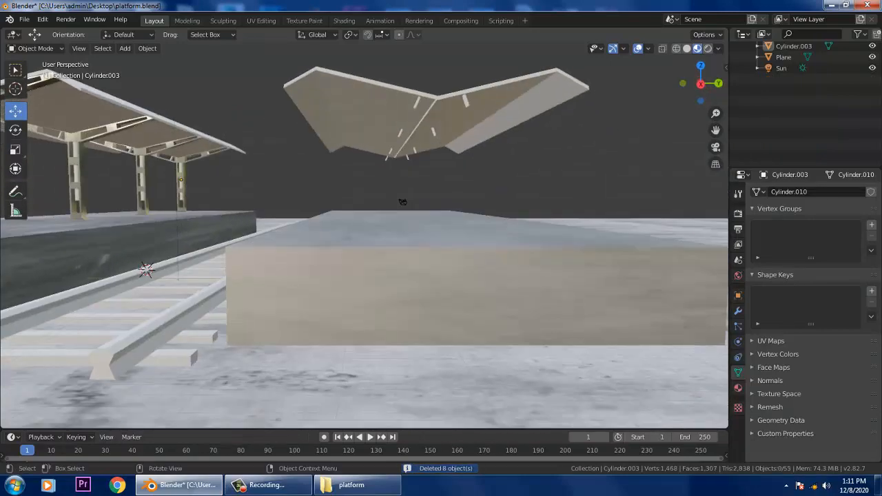
drag(350, 59, 486, 153)
ctrl+drag(541, 49, 584, 115)
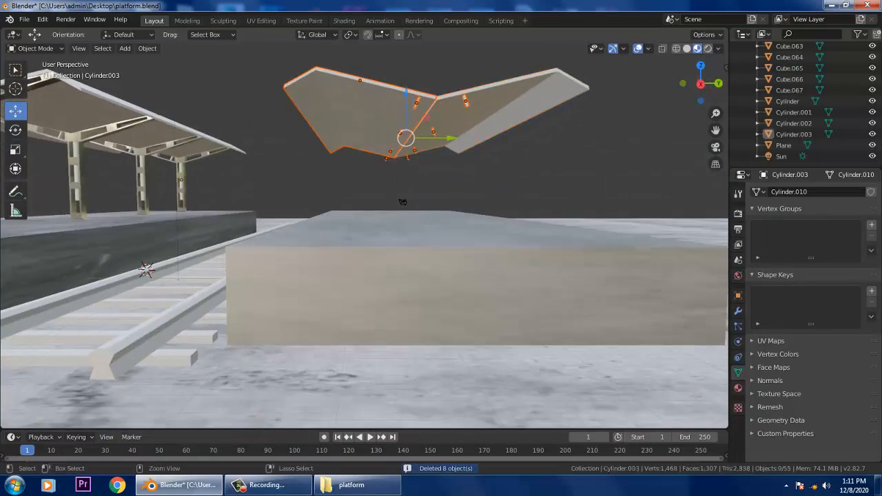
ctrl+drag(274, 65, 334, 132)
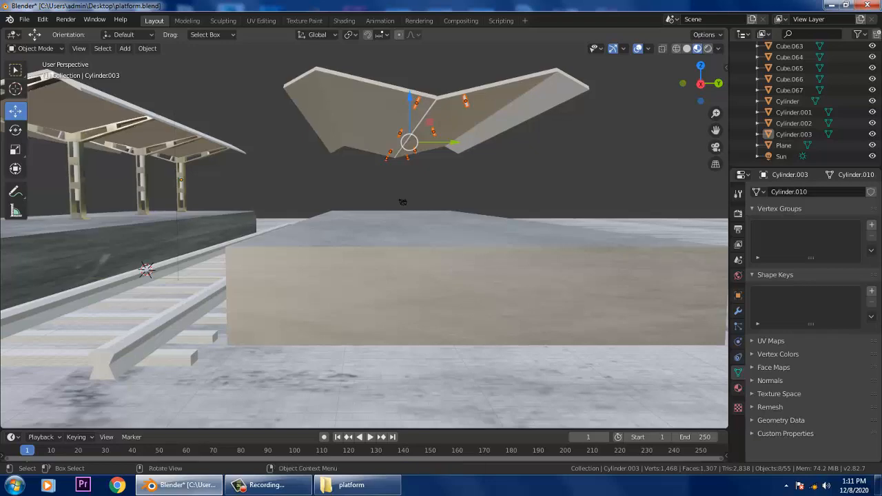
key(Delete)
Duplicate only the first platform's textured columns and their parts onto the second platform, offset about 5.7 m in X, 82 m in Y and 0.195 m in Z
middle_drag(403, 199, 244, 173)
scroll(276, 190, down, 2)
drag(187, 54, 361, 172)
ctrl+drag(409, 63, 425, 96)
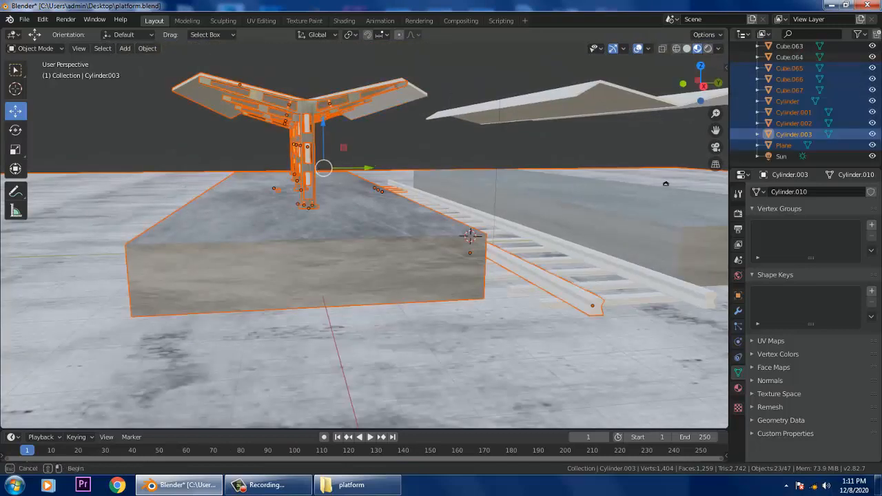
ctrl+drag(148, 57, 194, 111)
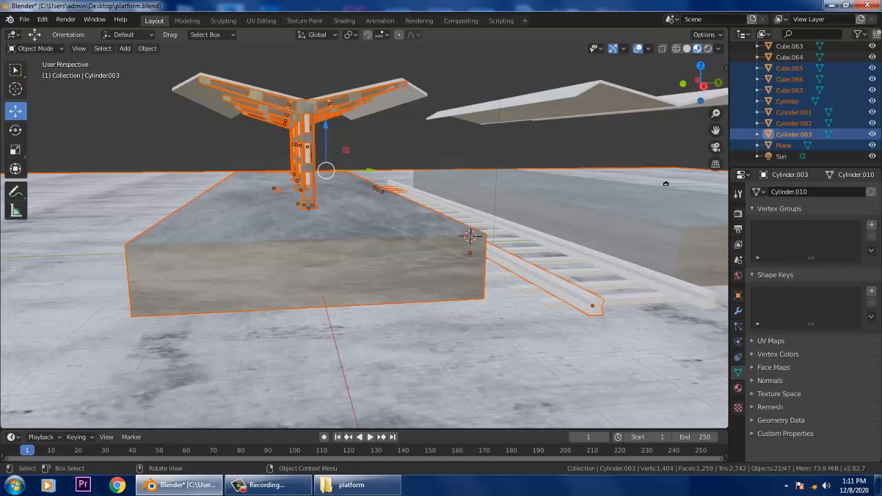
ctrl+drag(472, 237, 470, 235)
ctrl+drag(173, 165, 285, 232)
scroll(285, 231, down, 2)
mouse_move(446, 236)
middle_down()
mouse_move(456, 229)
mouse_move(431, 238)
middle_up()
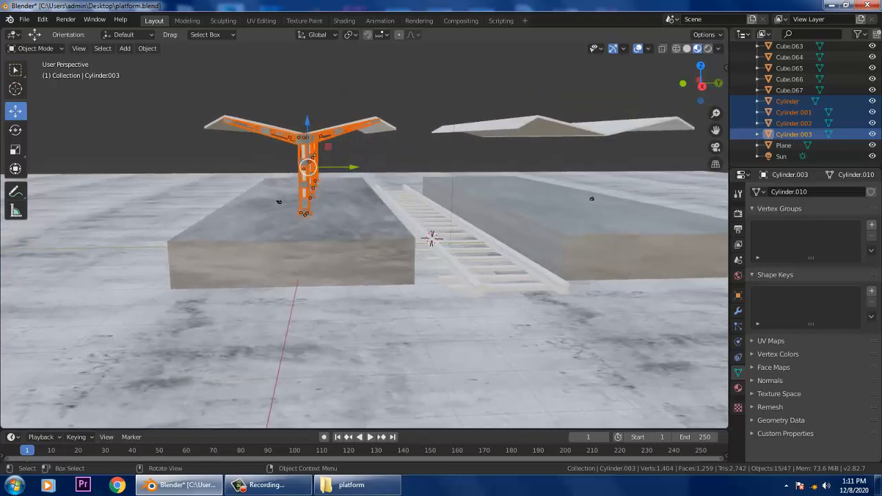
key(shift+d)
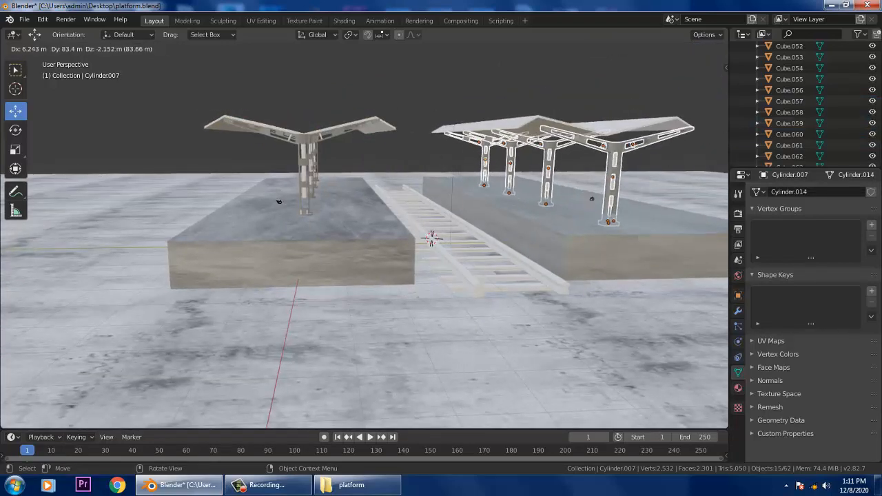
click(431, 238)
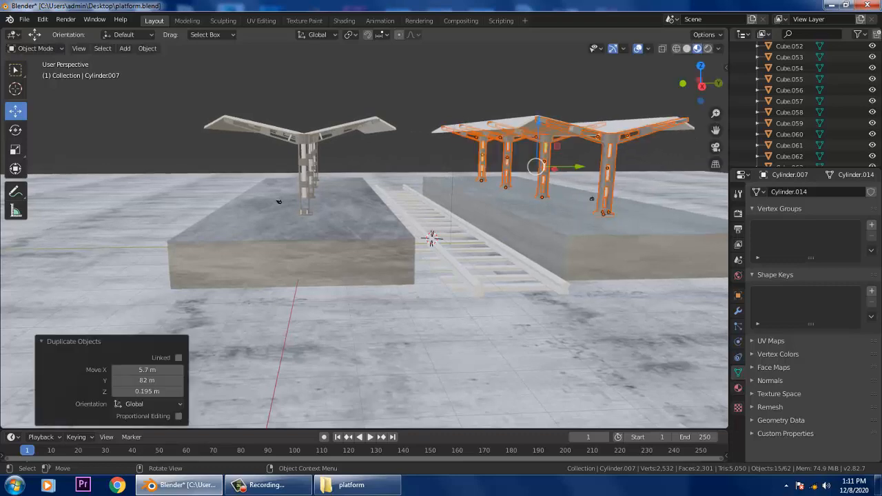
Move the duplicated columns 1.58 m along Y towards the middle of the second canopy
key(KP_1)
key(KP_3)
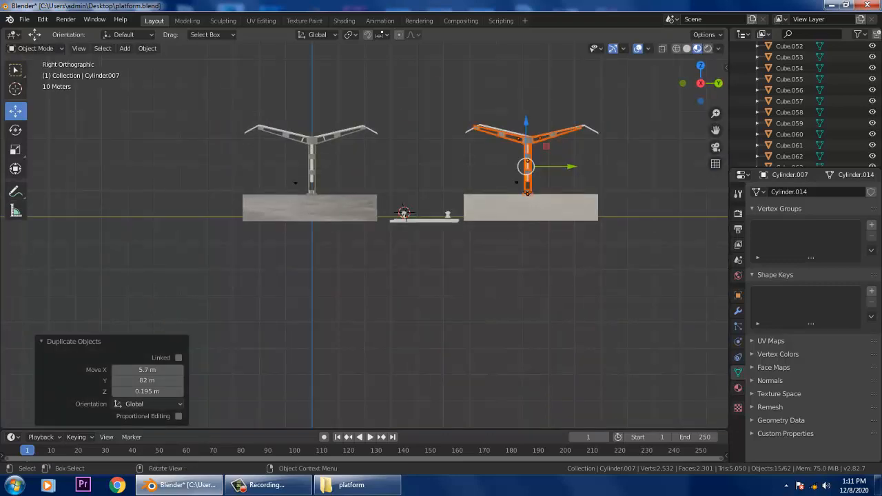
scroll(364, 235, up, 2)
shift+middle_drag(363, 235, 196, 271)
scroll(196, 271, up, 3)
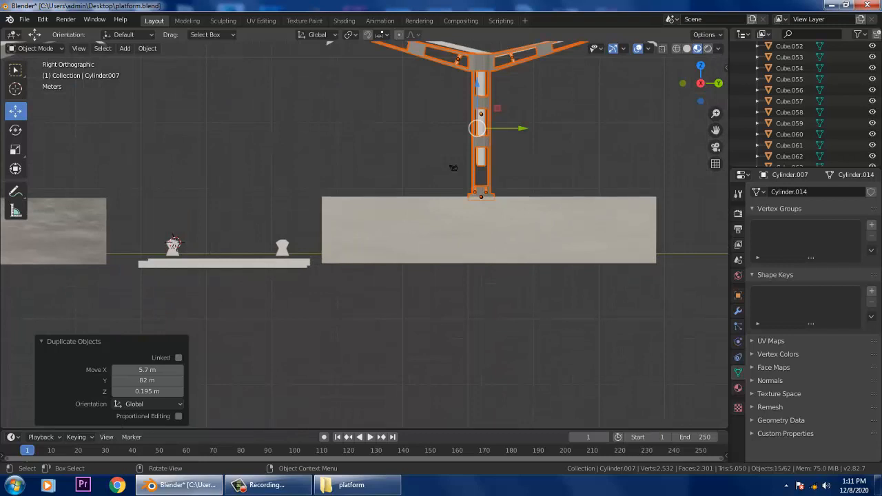
shift+middle_drag(468, 162, 419, 221)
scroll(421, 237, up, 2)
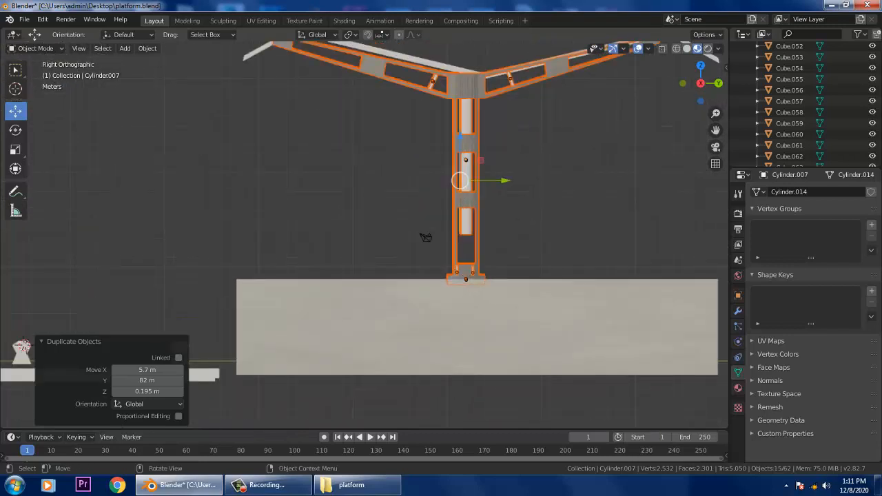
key(g)
key(y)
click(425, 237)
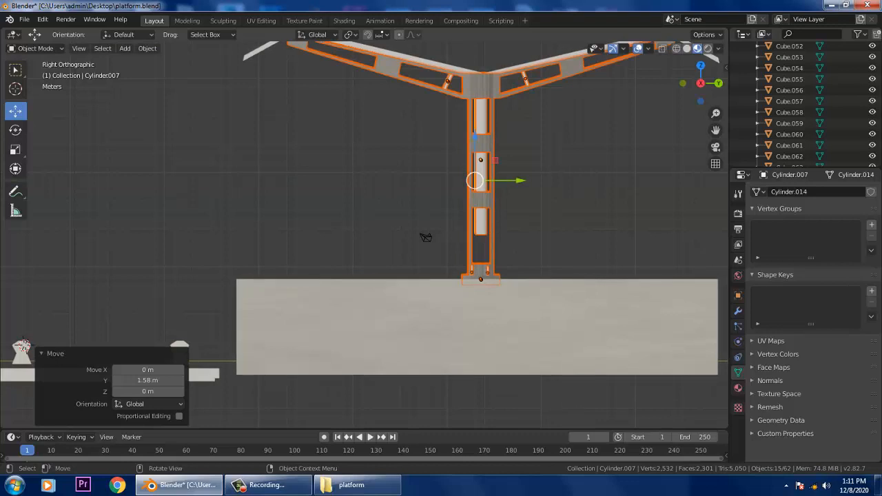
Nudge the duplicated columns 0.0585 m along Y and lower them onto the second platform by 0.176 m in Z
key(g)
key(y)
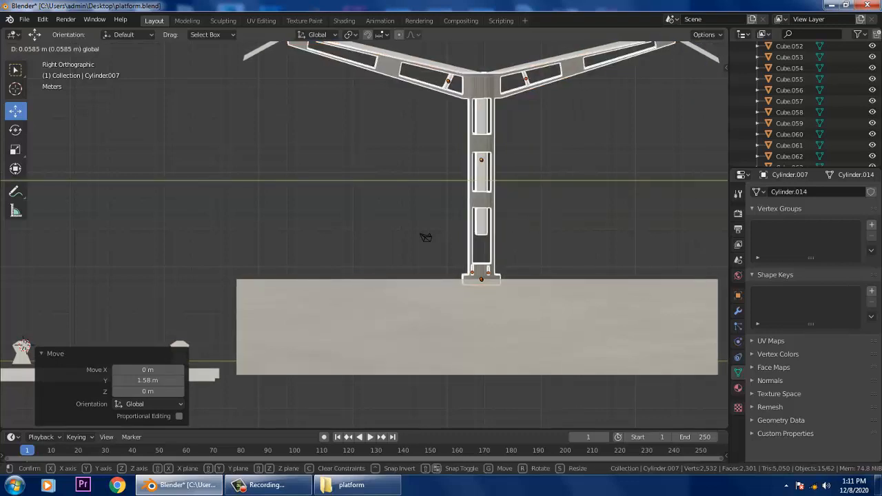
drag(517, 180, 518, 180)
drag(474, 141, 475, 148)
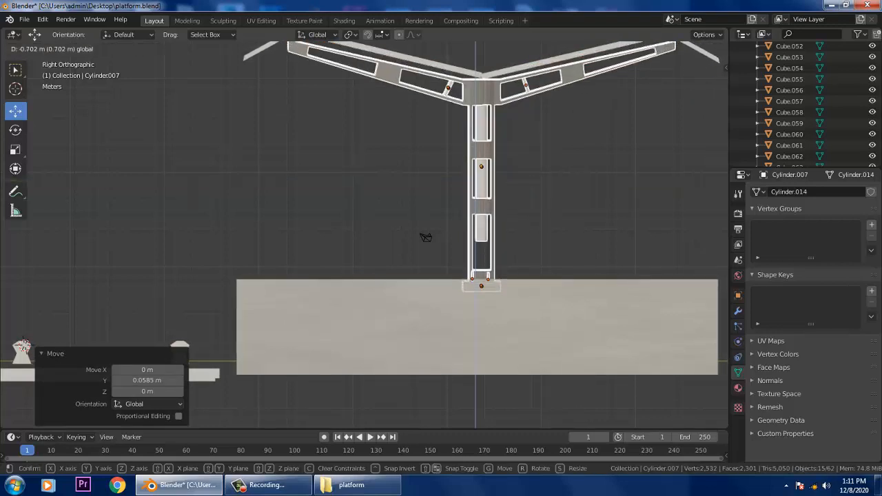
click(420, 237)
scroll(407, 236, down, 2)
scroll(394, 237, down, 2)
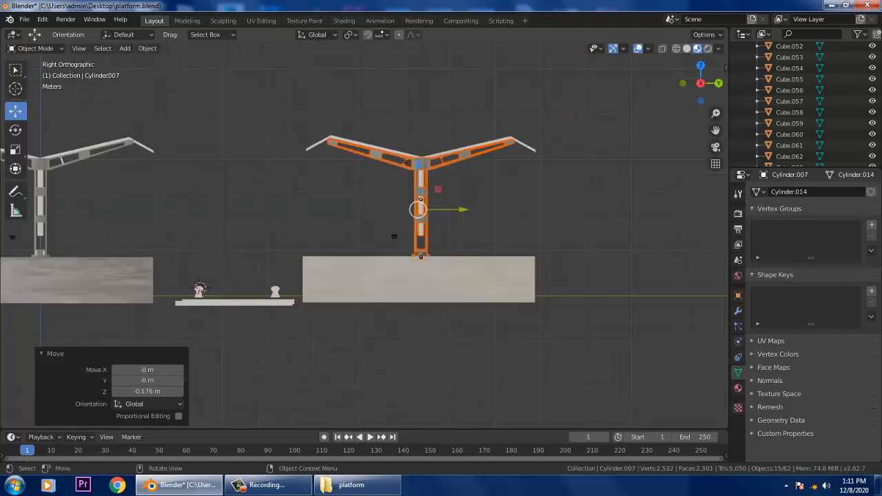
Shift the duplicated columns slightly along X on the second platform and clear the selection
middle_drag(393, 236, 549, 259)
key(g)
key(x)
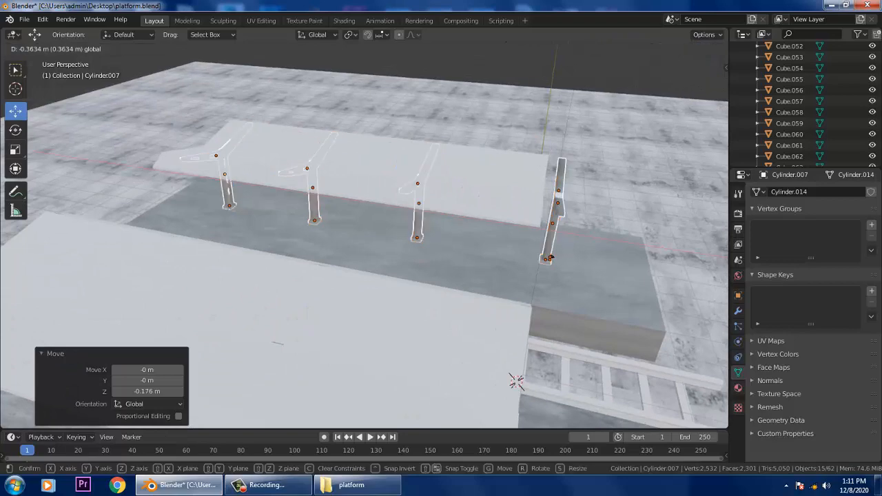
click(551, 257)
scroll(551, 256, down, 3)
middle_drag(551, 255, 404, 247)
key(alt+a)
Select the inner rod of the nearest column on the first platform and save the platform.blend file
shift+middle_drag(307, 274, 492, 271)
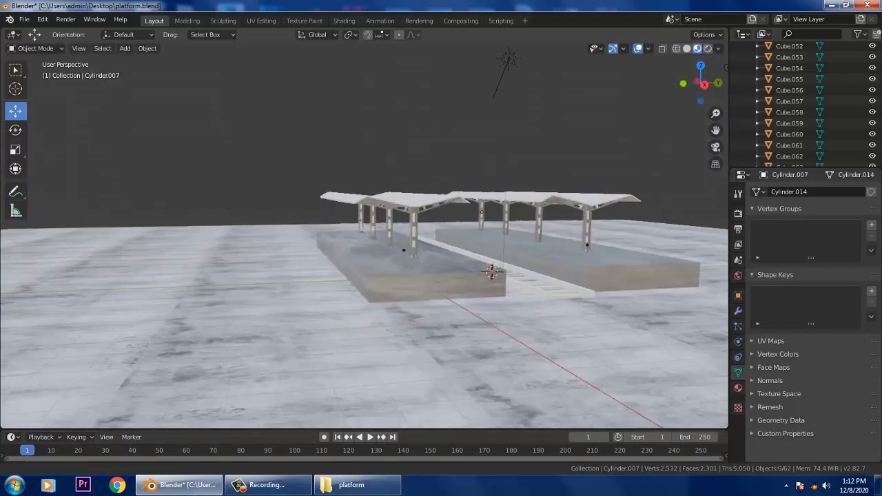
scroll(364, 238, up, 4)
scroll(364, 237, up, 2)
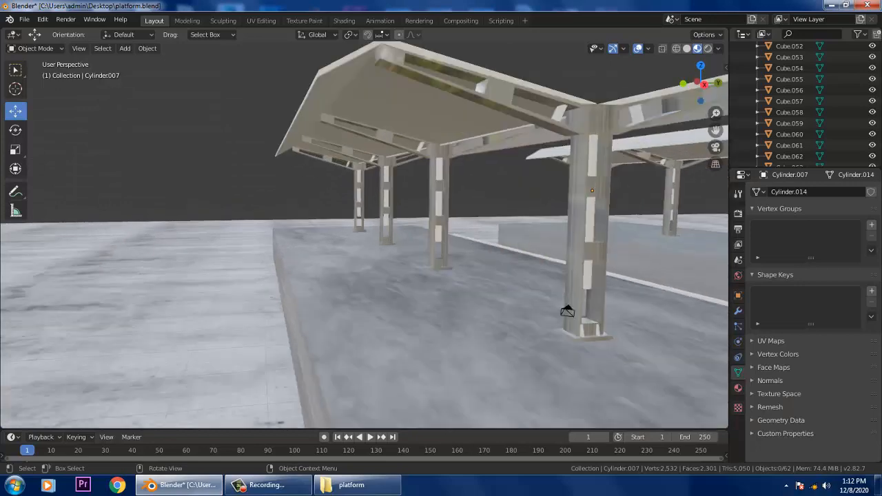
shift+middle_drag(482, 289, 310, 279)
scroll(305, 295, up, 6)
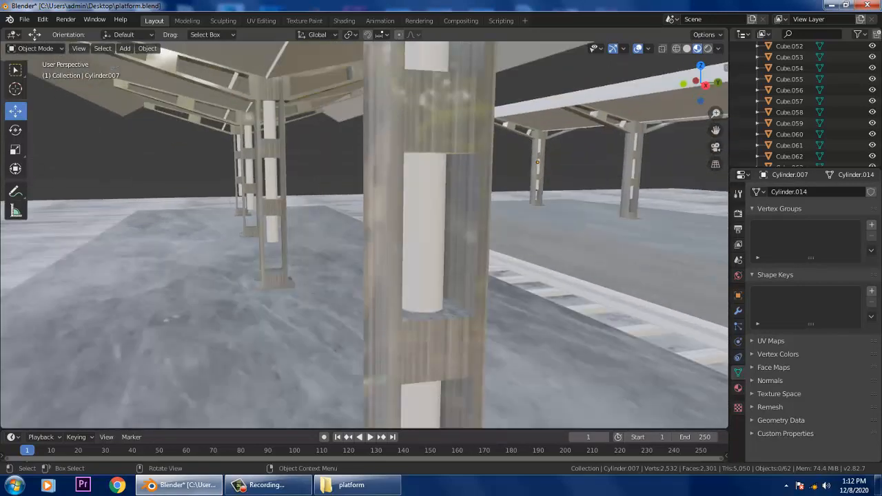
click(423, 233)
scroll(364, 235, down, 3)
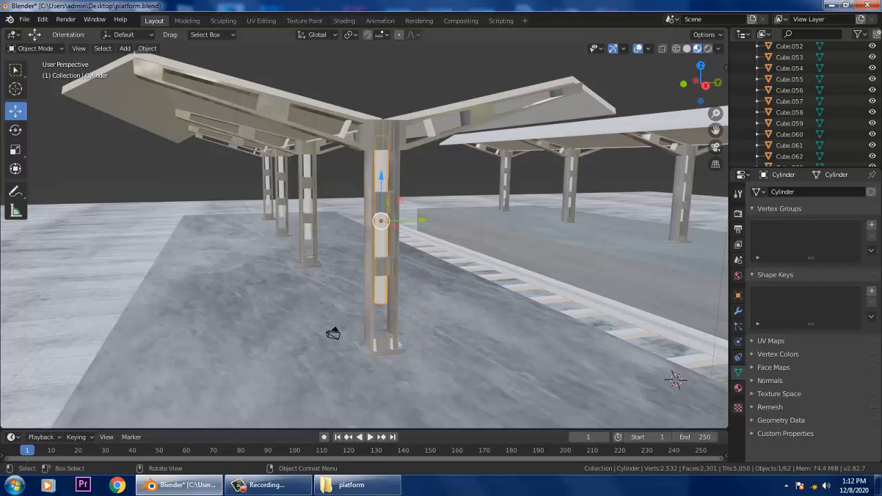
key(ctrl+s)
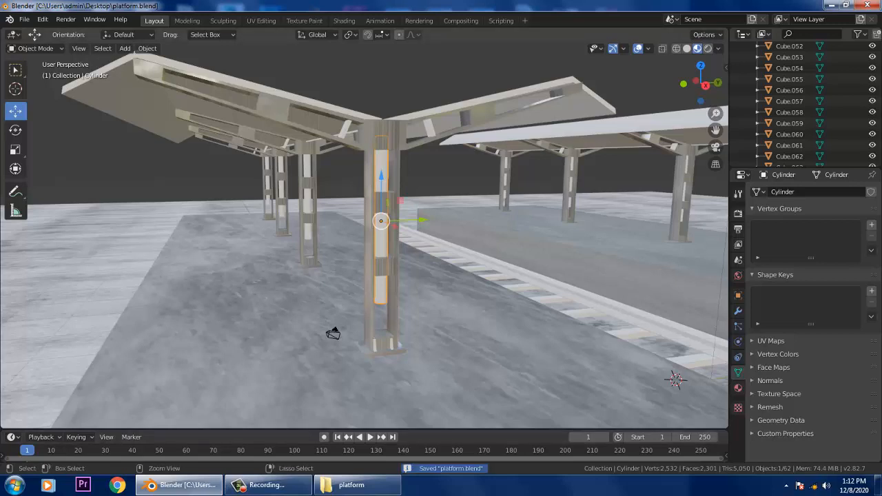
Preview both platforms in rendered shading and return to the material preview
scroll(364, 239, down, 10)
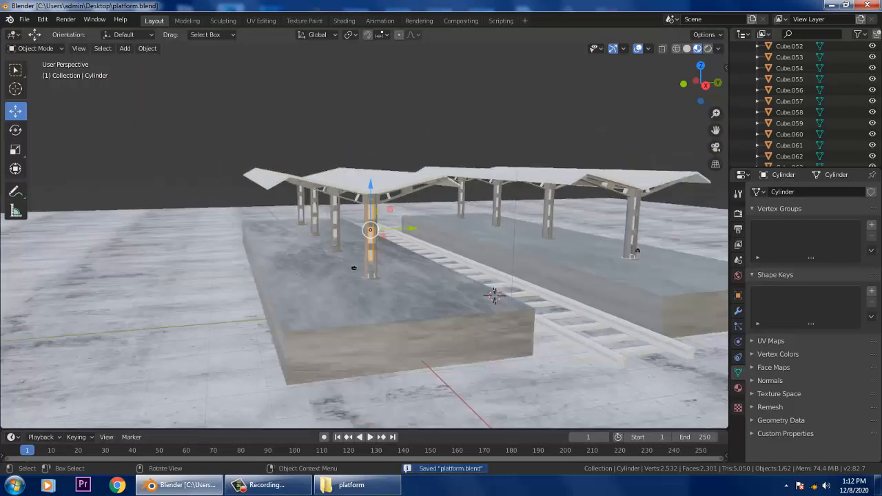
shift+middle_drag(356, 260, 389, 271)
middle_drag(496, 293, 357, 274)
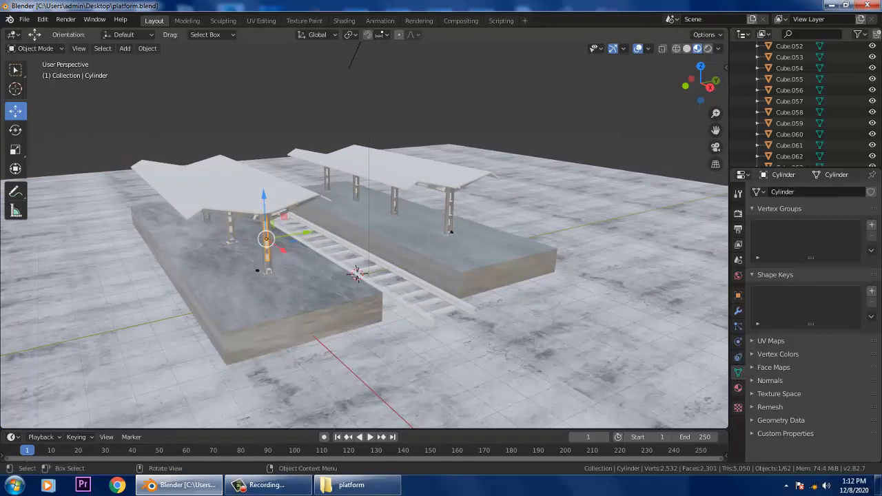
click(125, 48)
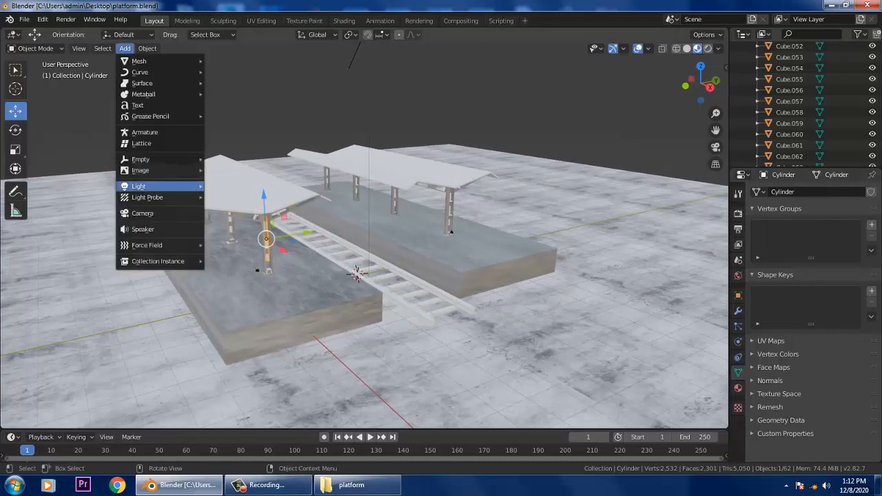
mouse_move(158, 186)
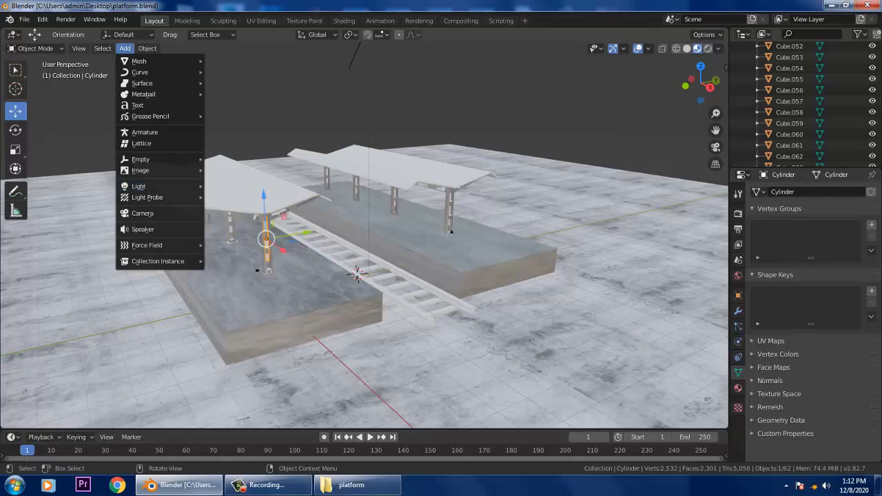
click(707, 48)
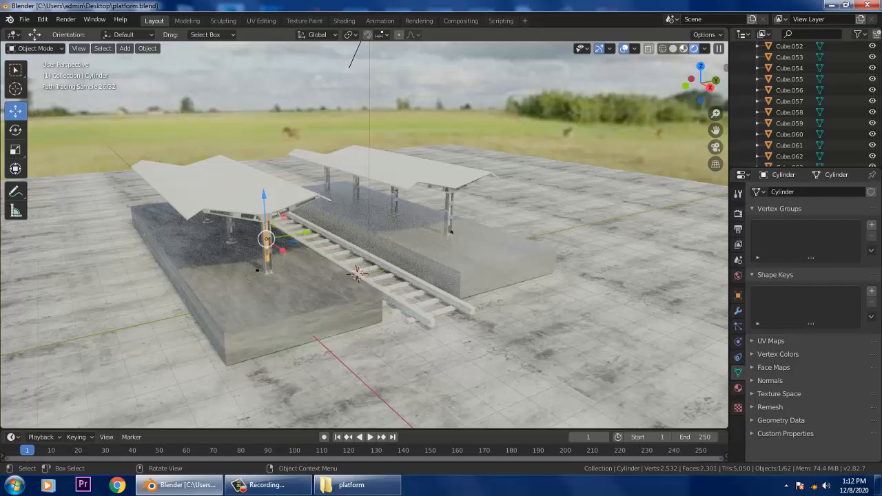
click(683, 48)
Add a Sun light at the 3D cursor between the two platforms
mouse_move(441, 276)
middle_down()
mouse_move(404, 246)
mouse_move(404, 221)
mouse_move(413, 290)
middle_up()
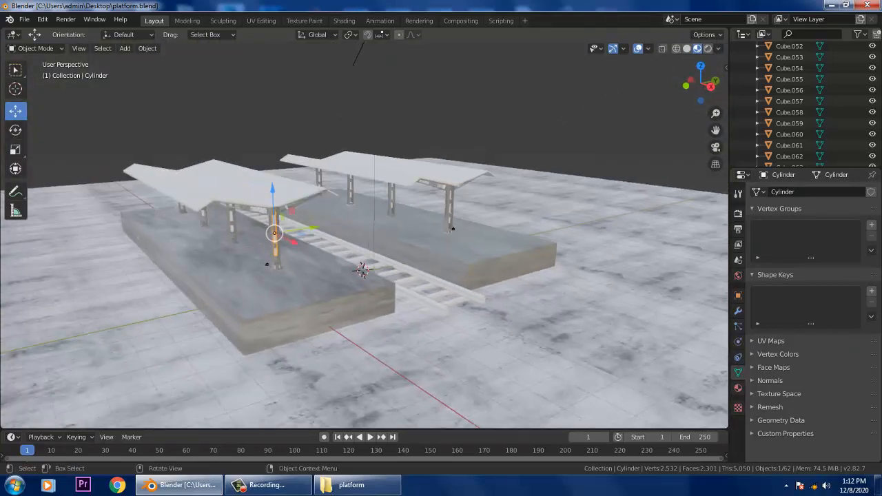
click(124, 49)
mouse_move(138, 186)
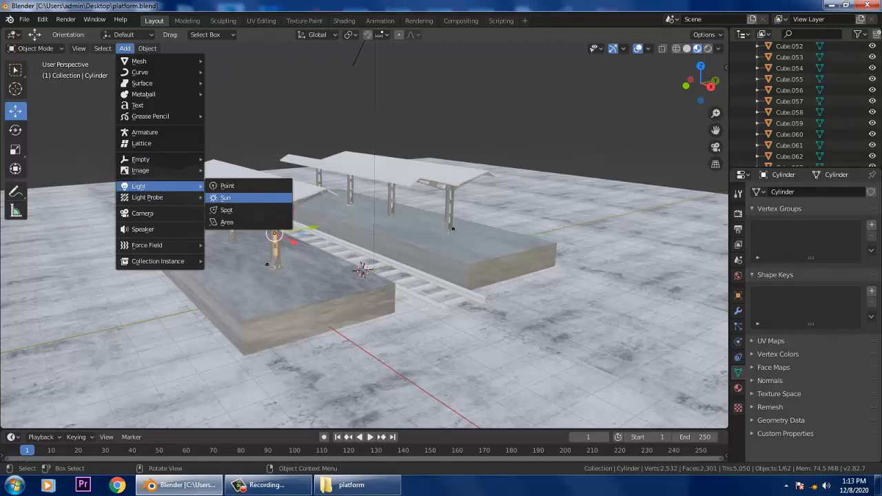
click(231, 198)
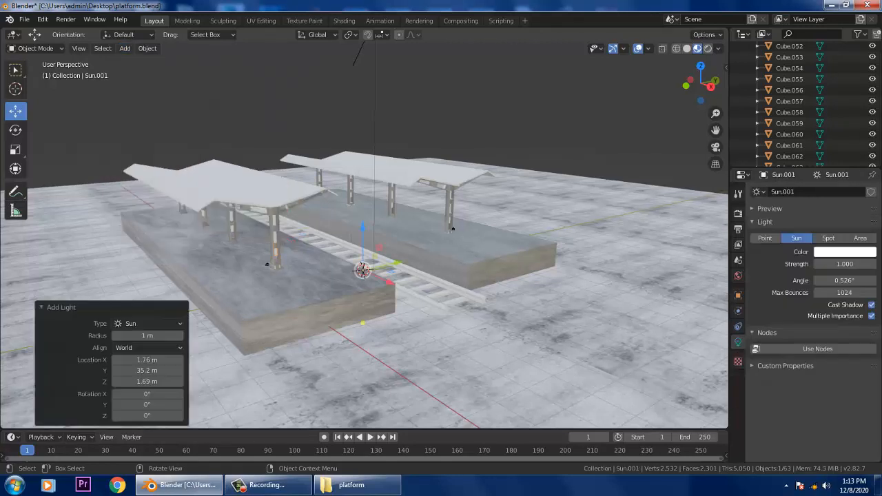
Raise the sun high above the track, move it 45 m along X and aim it back towards the platforms
drag(363, 227, 362, 26)
middle_drag(386, 227, 463, 245)
drag(466, 88, 563, 90)
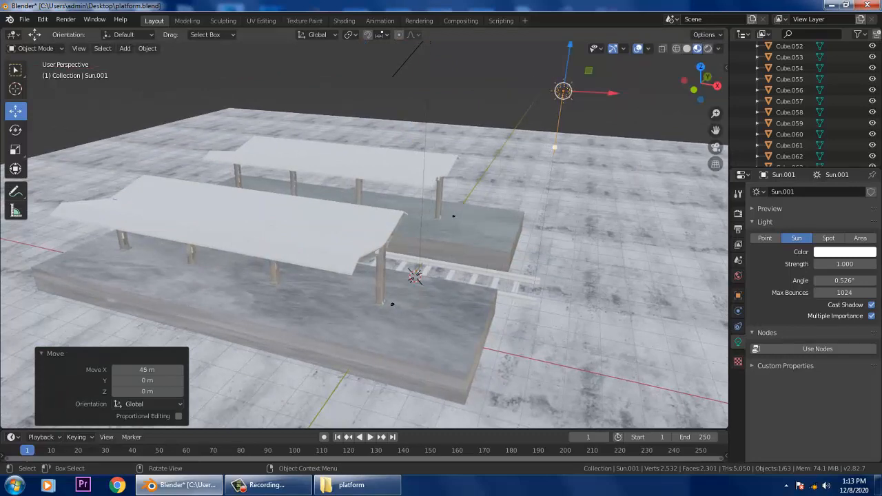
drag(554, 147, 511, 122)
middle_drag(441, 248, 352, 248)
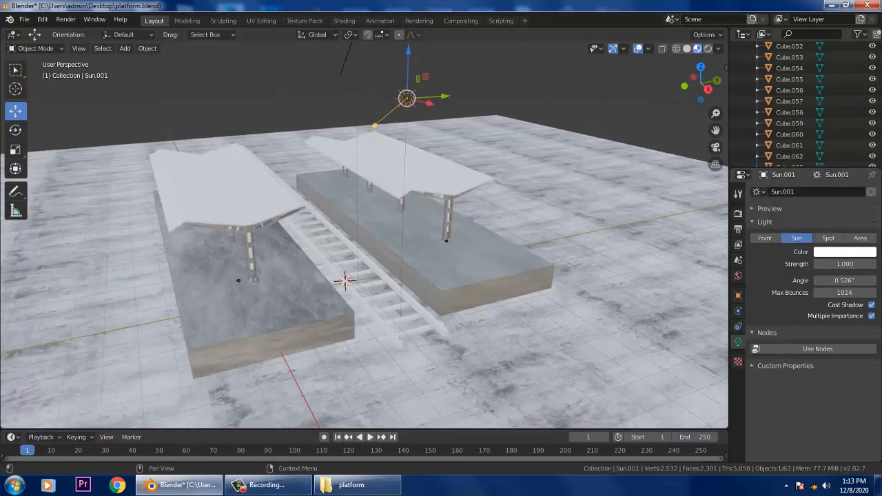
Give the sun light a pale orange color and set its strength to 4.530
click(844, 252)
mouse_move(799, 225)
mouse_down()
mouse_move(830, 224)
mouse_move(804, 225)
mouse_up()
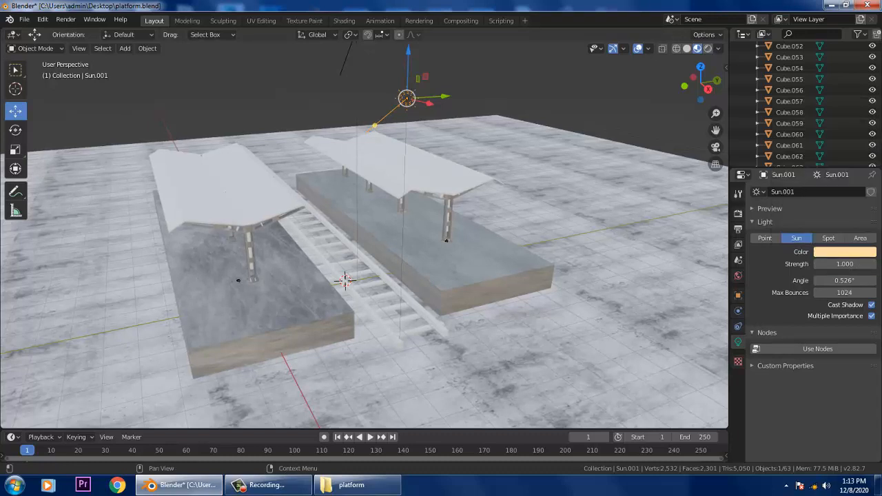
mouse_move(844, 263)
mouse_down()
mouse_move(856, 264)
mouse_move(849, 264)
mouse_up()
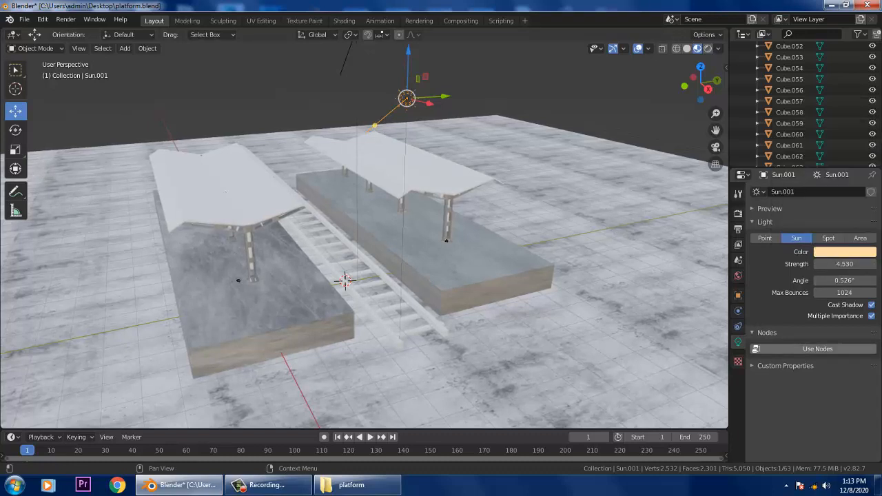
click(784, 365)
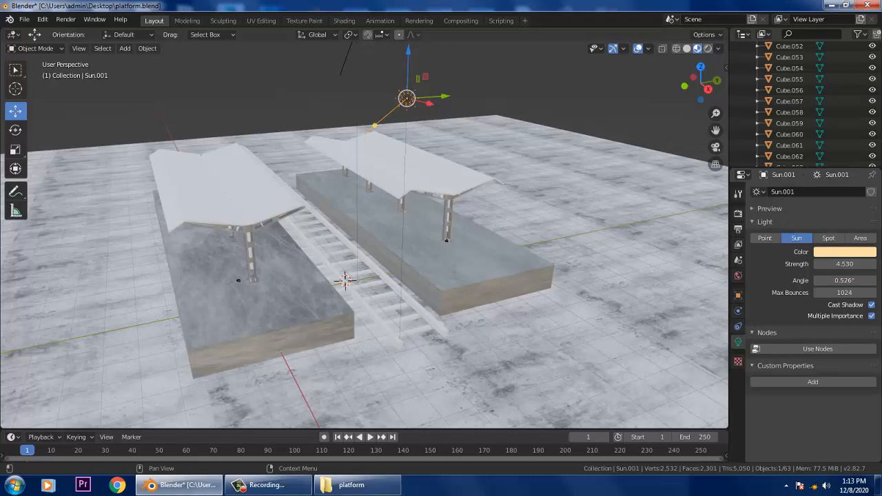
Set the minimum light bounces to 4 in the advanced sampling options of the Cycles render settings
click(738, 194)
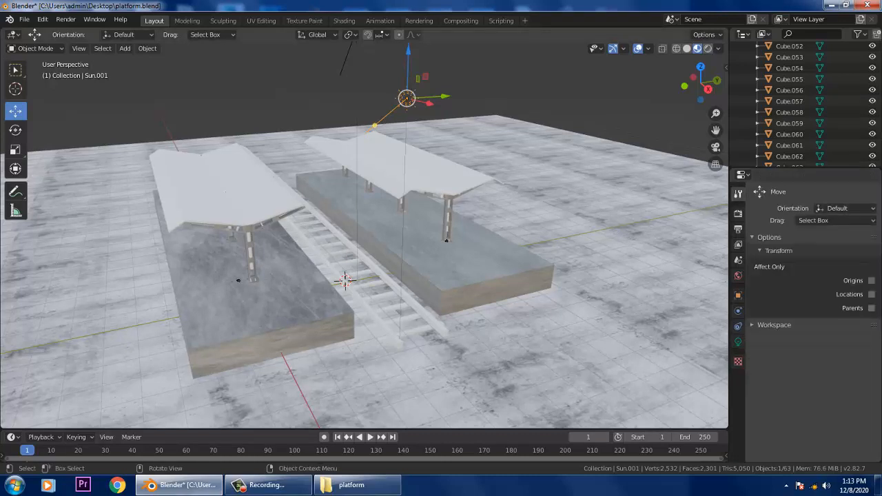
click(738, 212)
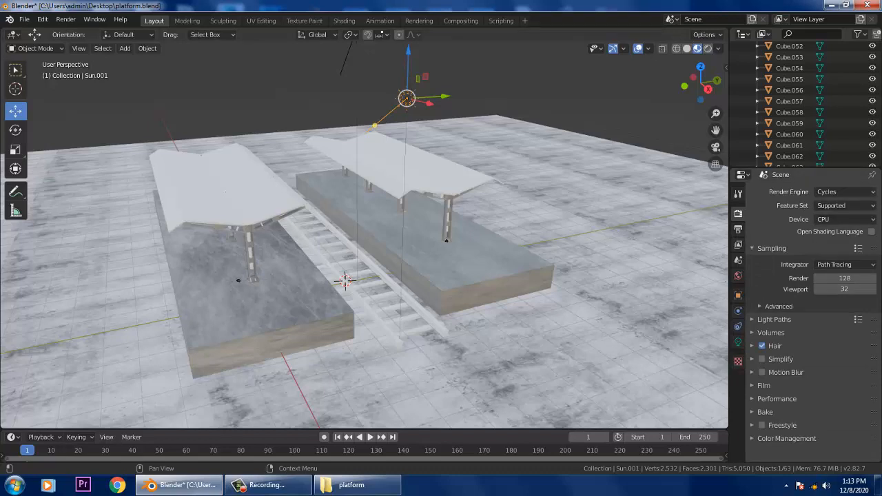
click(778, 306)
scroll(813, 317, down, 1)
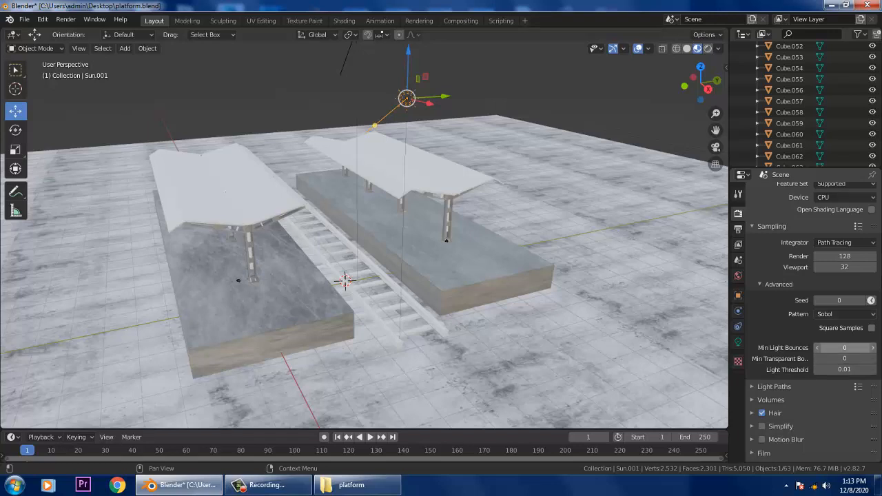
drag(844, 347, 847, 347)
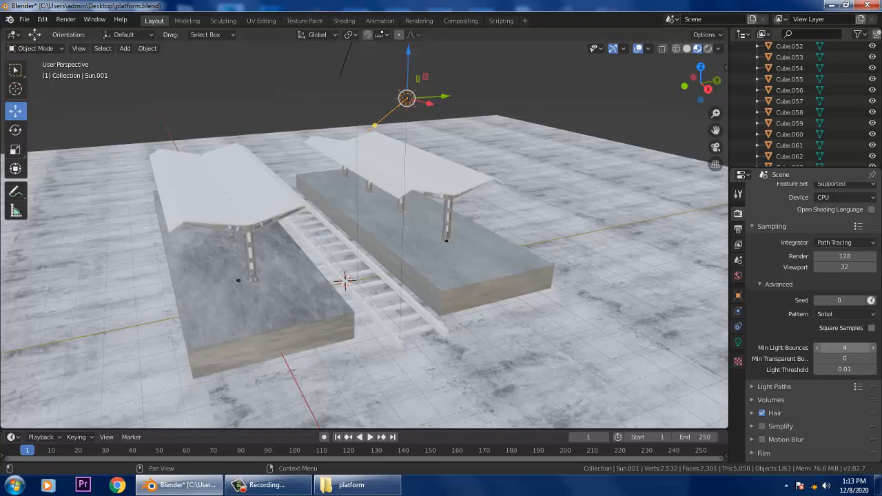
Set the direct light clamping to 0.21 in the light path settings
scroll(813, 317, down, 2)
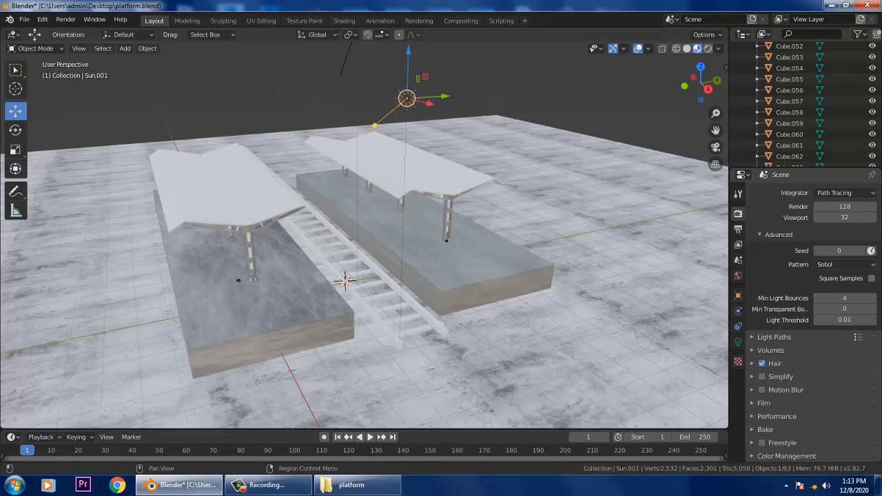
click(793, 337)
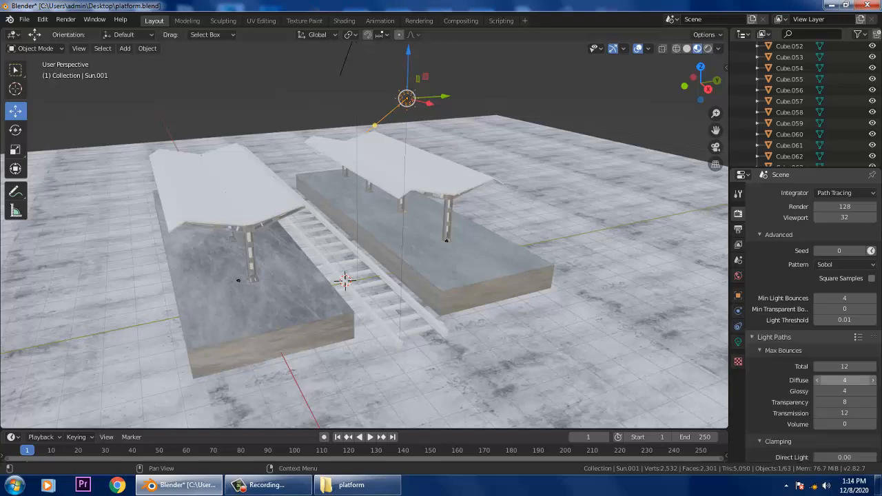
scroll(844, 365, down, 4)
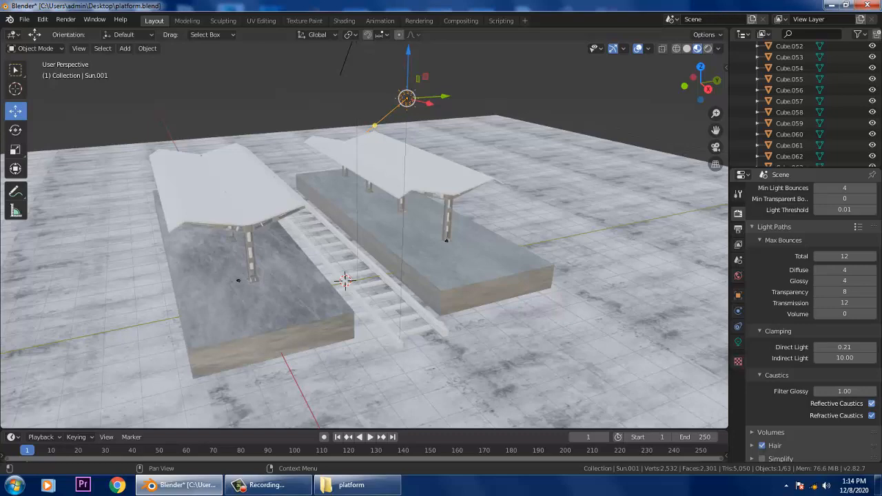
scroll(806, 317, down, 2)
scroll(813, 321, down, 2)
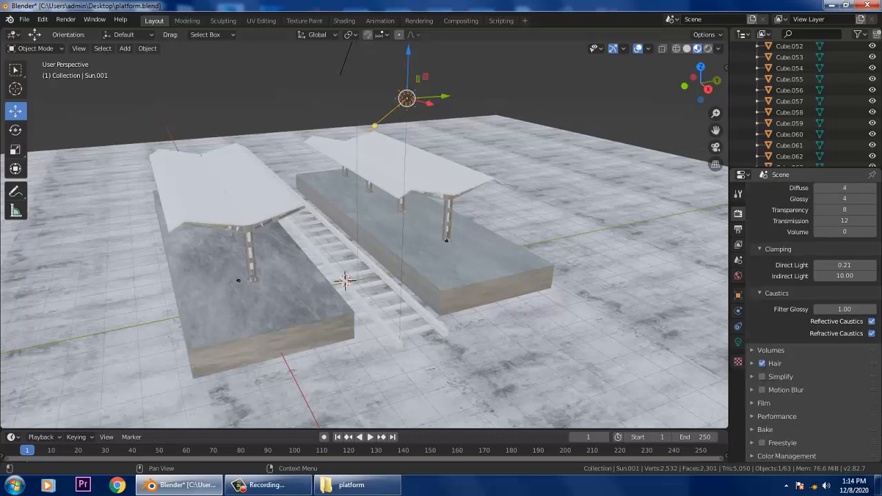
Expand the volume render settings and preview the platforms in rendered shading from a lower, closer angle
click(770, 350)
middle_drag(441, 275, 494, 257)
scroll(441, 235, up, 3)
click(708, 48)
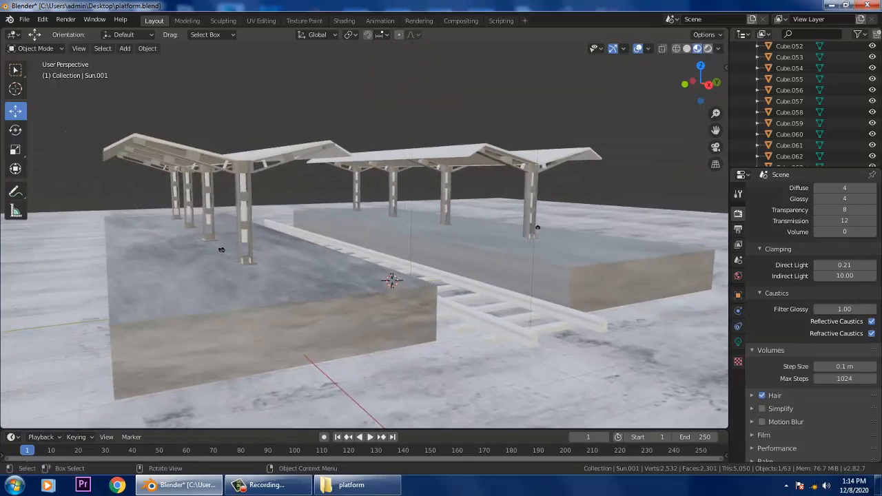
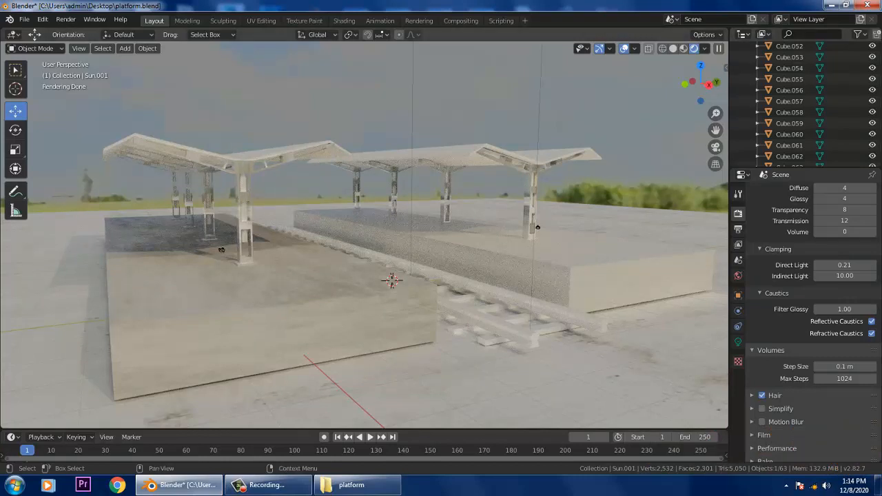
Pause the rendered preview, return the viewport to material preview, and frame the left platform block from below
click(718, 48)
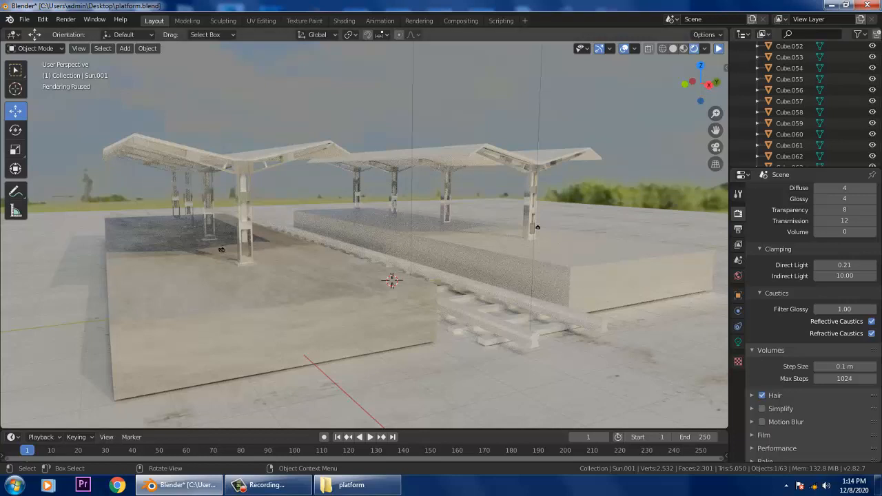
click(683, 48)
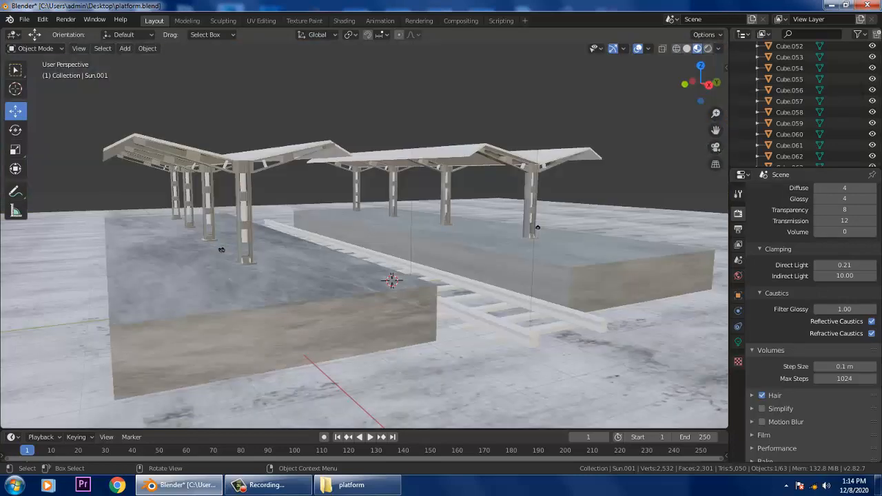
click(271, 306)
middle_drag(271, 306, 280, 281)
key(ctrl+KP_1)
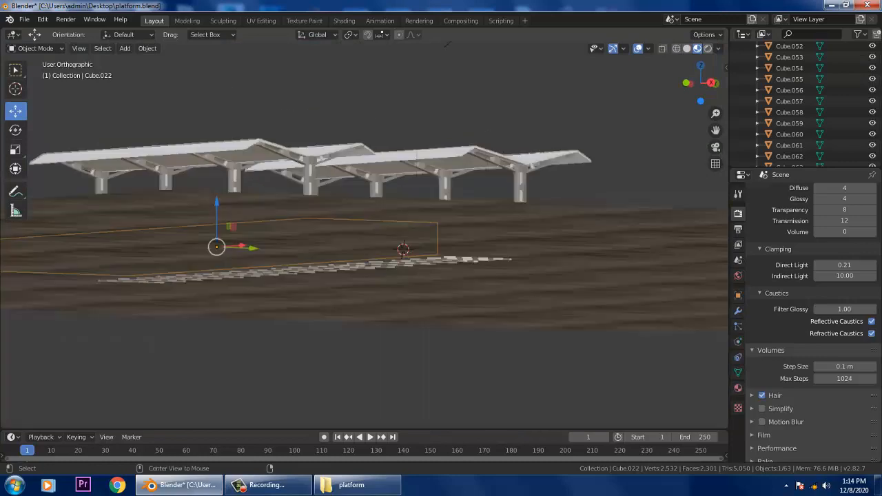
key(KP_3)
scroll(569, 199, up, 4)
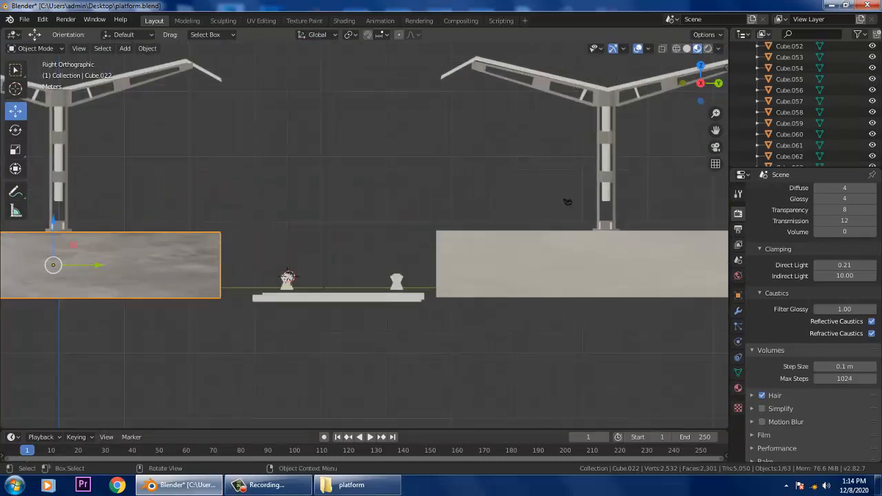
key(KP_Decimal)
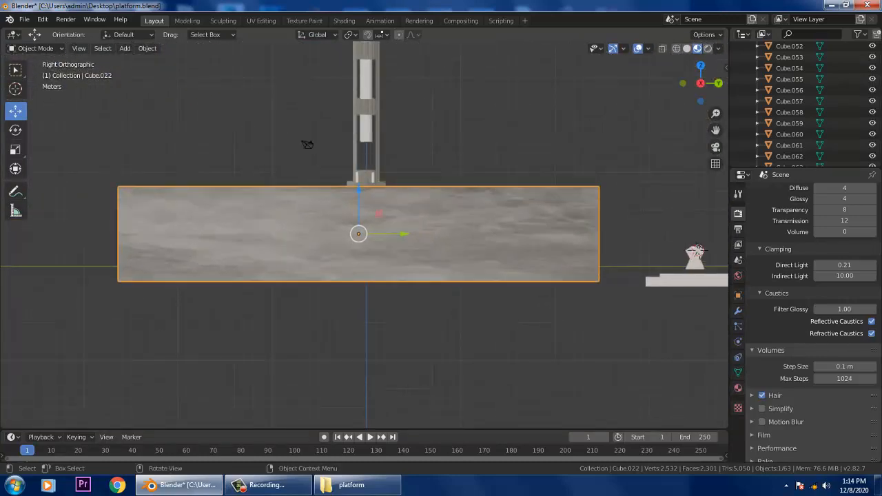
middle_drag(308, 144, 292, 186)
Lower the left platform block's bottom face by 1.89 m in Edit Mode, leaving Edit Mode when done
click(35, 48)
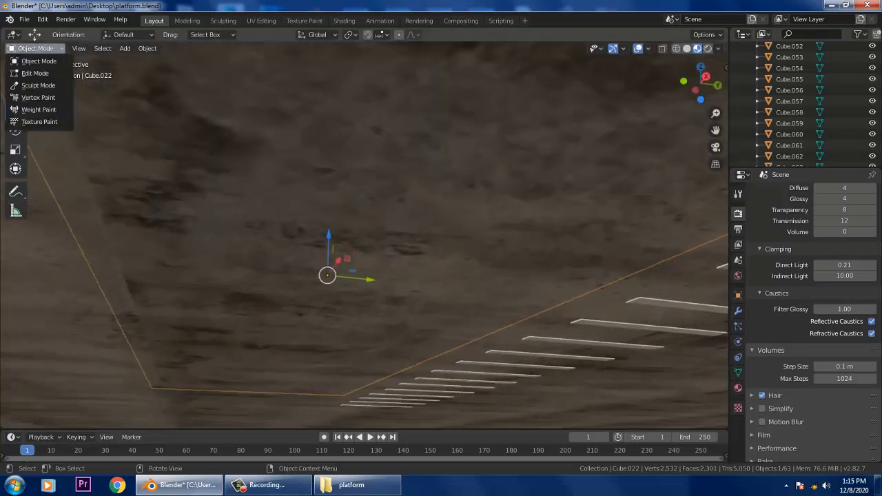
click(34, 73)
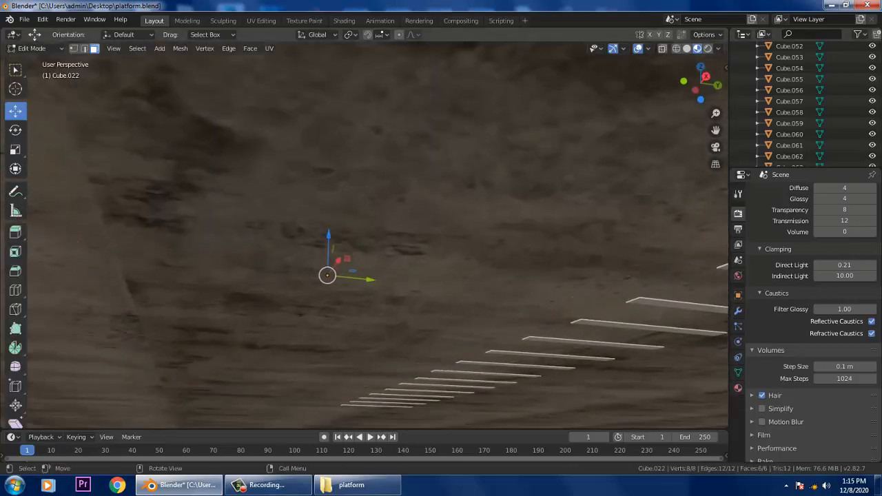
click(326, 313)
scroll(345, 256, down, 3)
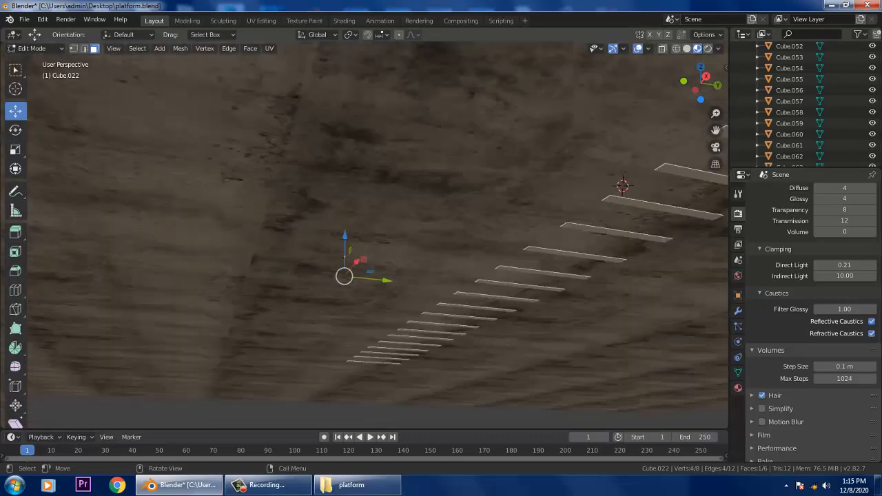
middle_drag(345, 256, 379, 235)
drag(349, 249, 349, 256)
middle_drag(395, 190, 325, 211)
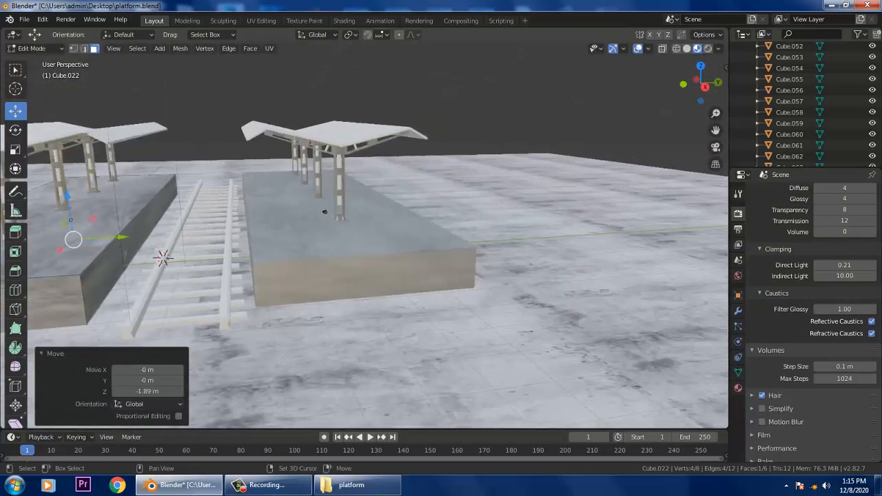
click(35, 48)
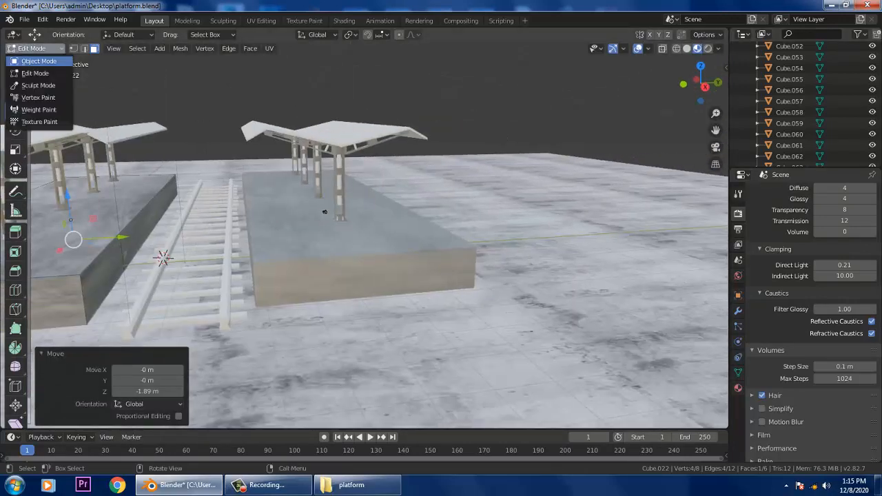
click(39, 61)
Lower the bottom face of the platform block across the track by 1.5 m in Edit Mode, then return to Object Mode
click(324, 212)
click(34, 49)
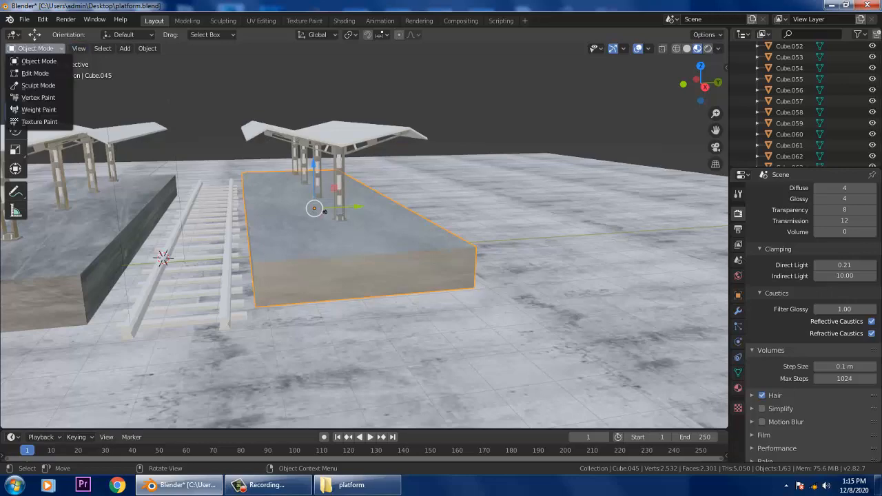
click(31, 73)
mouse_move(325, 211)
middle_down()
mouse_move(339, 169)
mouse_move(310, 208)
middle_up()
click(330, 206)
drag(310, 180, 327, 213)
scroll(328, 214, down, 2)
middle_drag(329, 212, 561, 222)
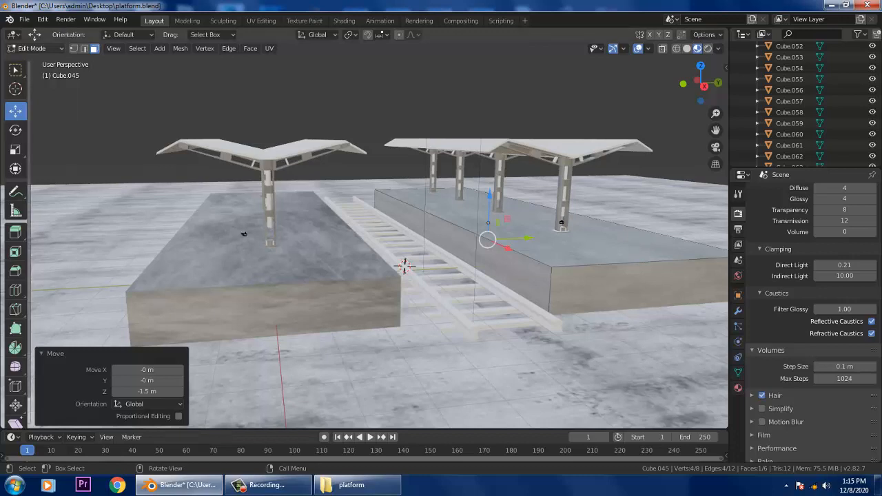
click(34, 49)
click(33, 59)
middle_drag(405, 265, 419, 265)
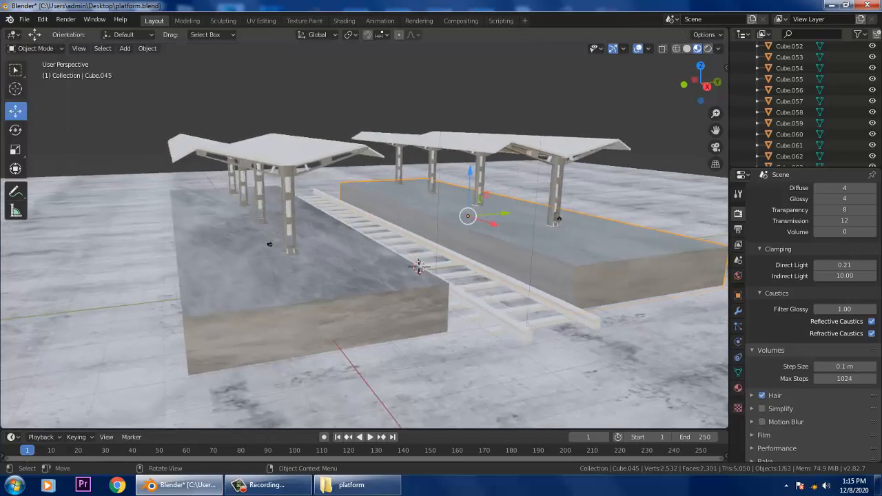
Select the ground plane in the scene, and search Google Images in Chrome for "ground texture"
click(419, 265)
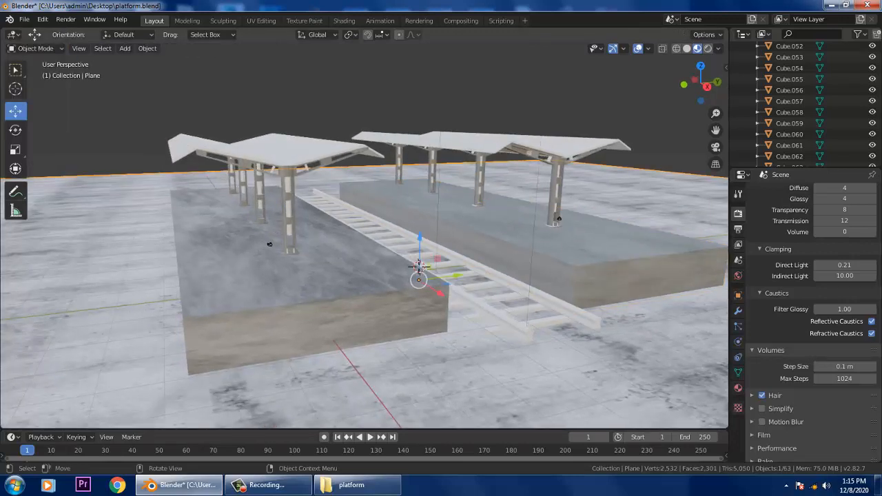
click(117, 485)
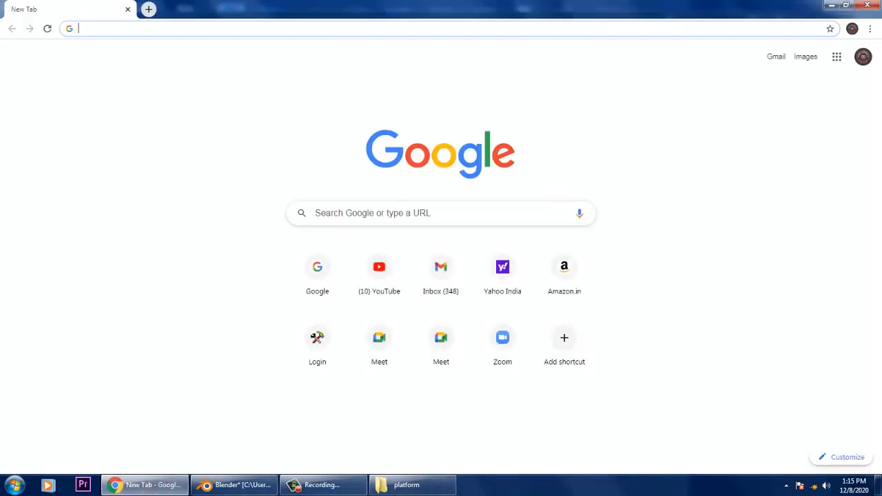
text(google.com)
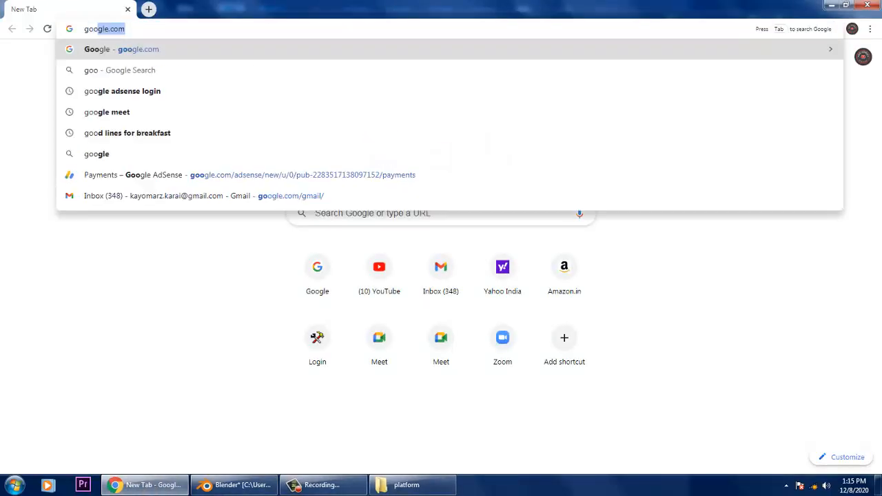
key(Return)
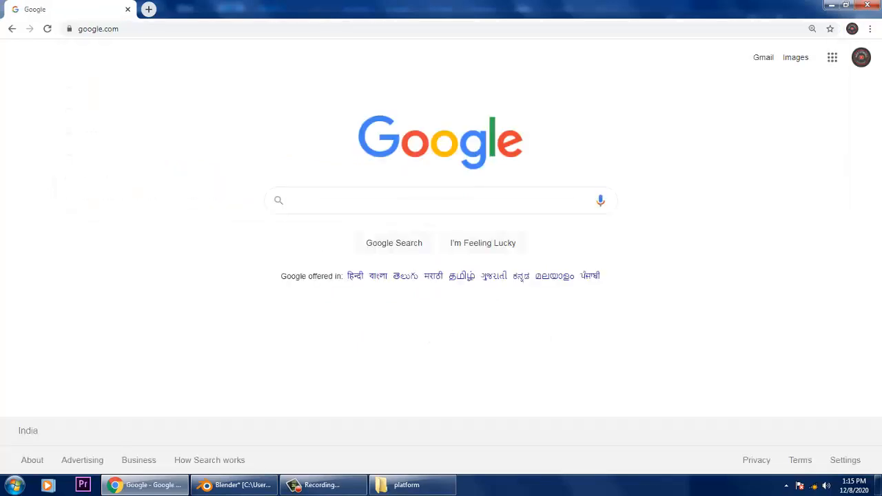
text(ground texture)
key(Return)
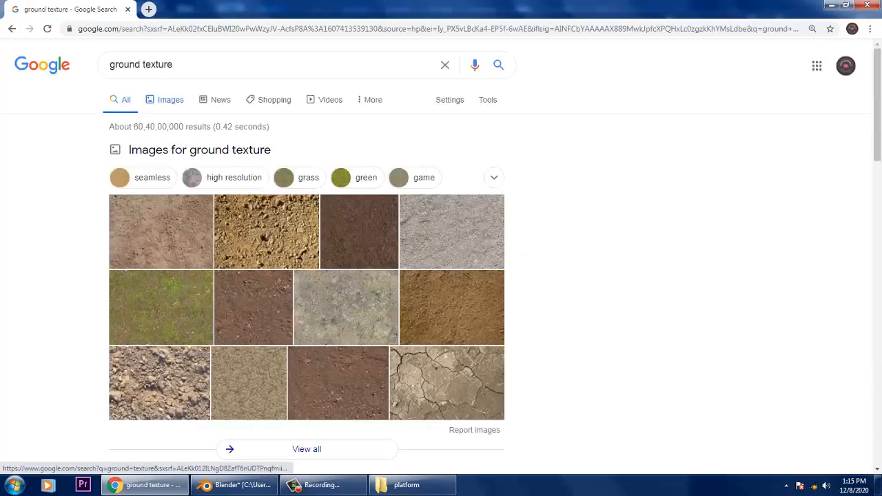
click(170, 100)
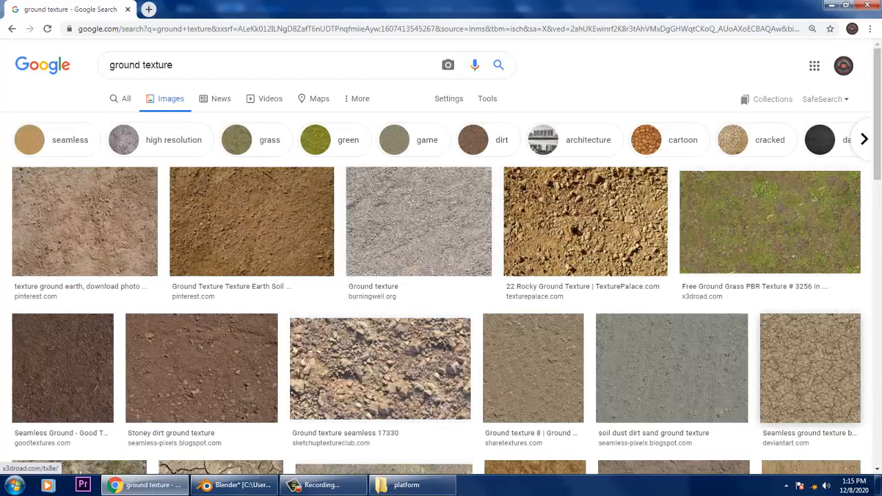
Save the x3dRoad ground grass texture image into the platform folder on the Desktop as ground
click(770, 222)
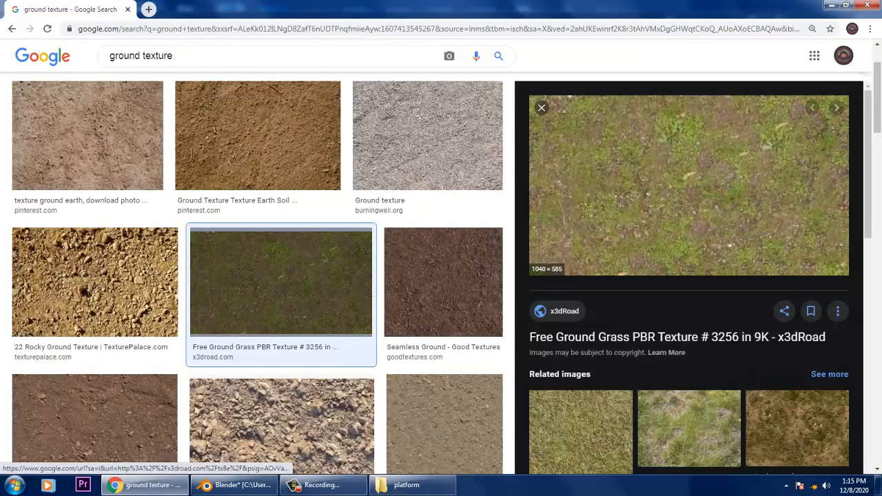
right_click(651, 146)
click(689, 250)
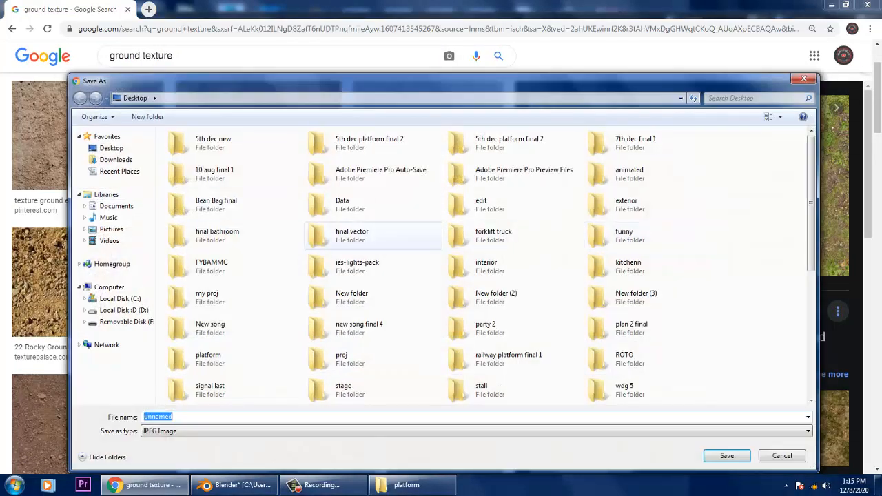
click(232, 205)
text(plat)
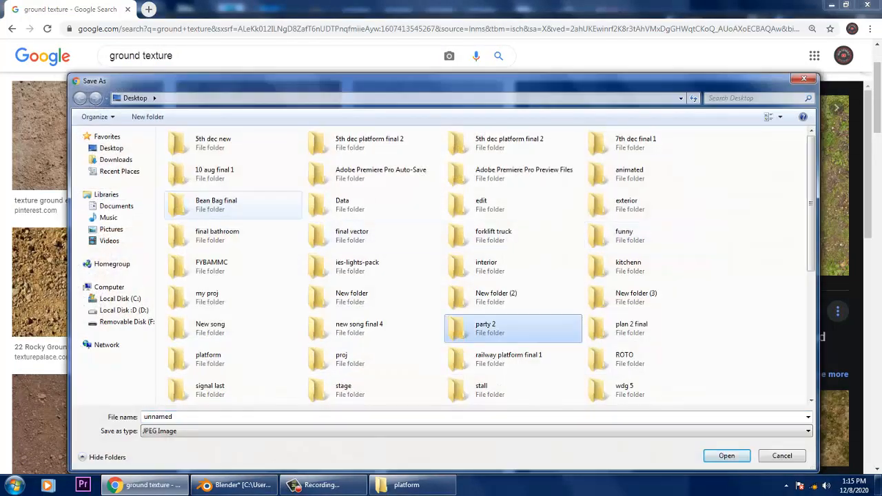
key(Return)
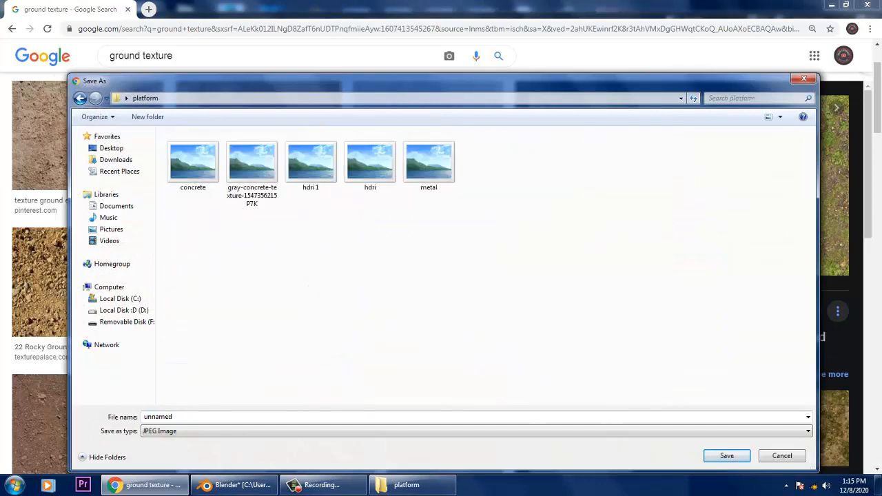
text(ground)
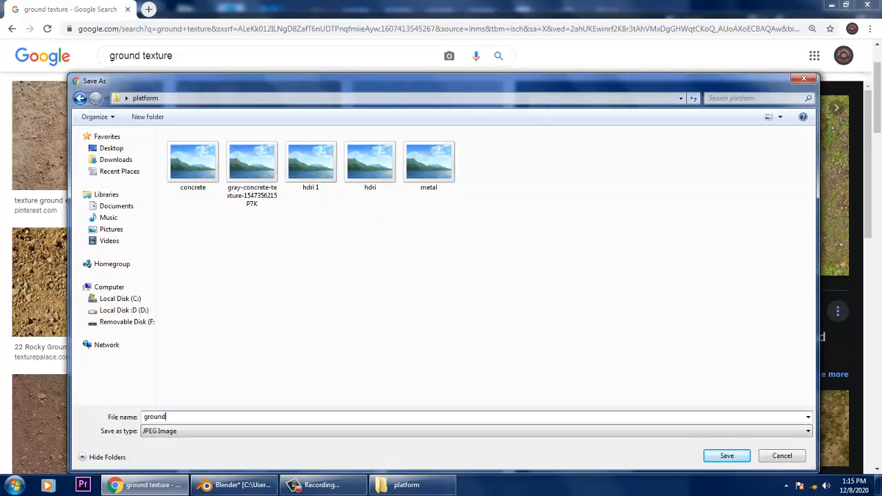
key(Return)
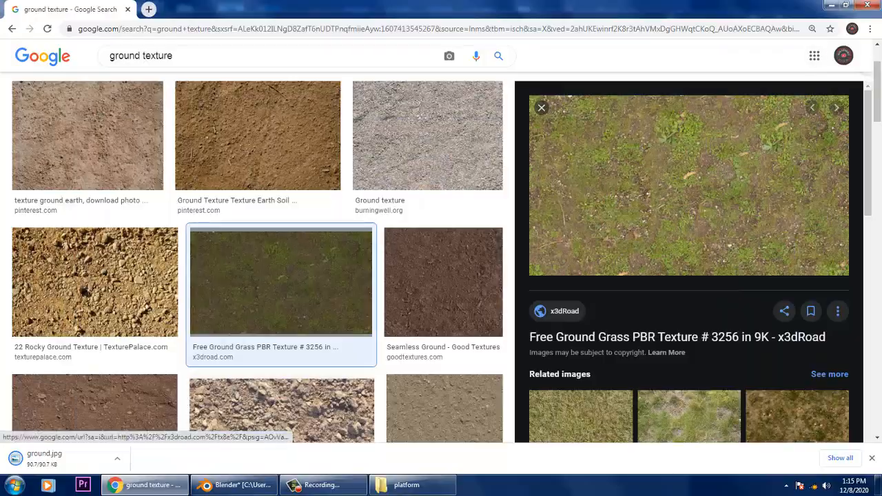
Switch back to Blender and show the ground plane's base material nodes in the Shading workspace, with the whole ground in view
key(alt+Tab)
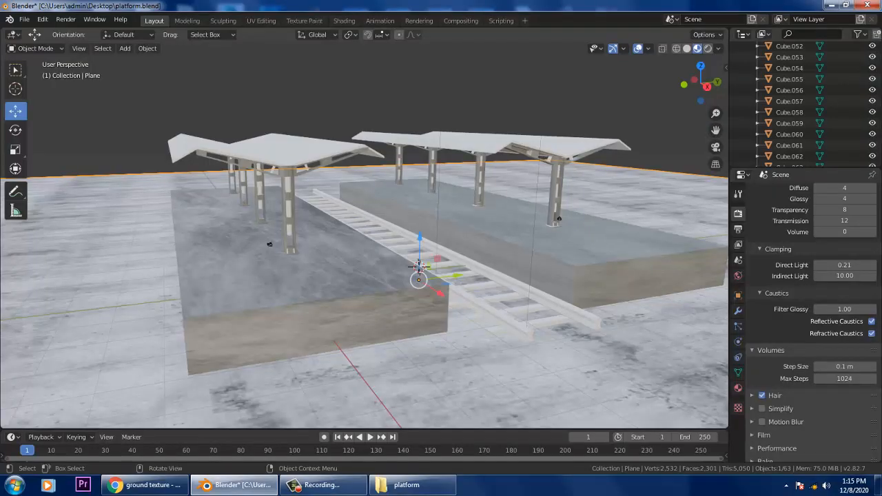
click(344, 20)
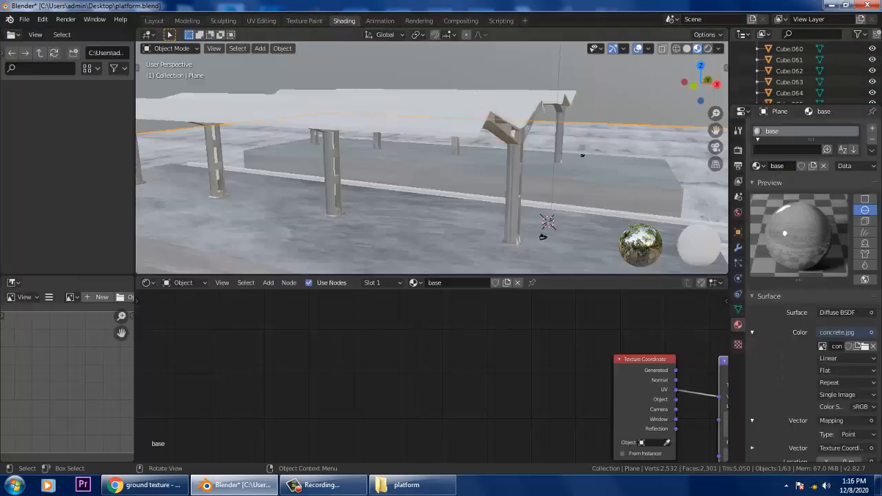
middle_drag(606, 413, 379, 374)
scroll(379, 374, down, 1)
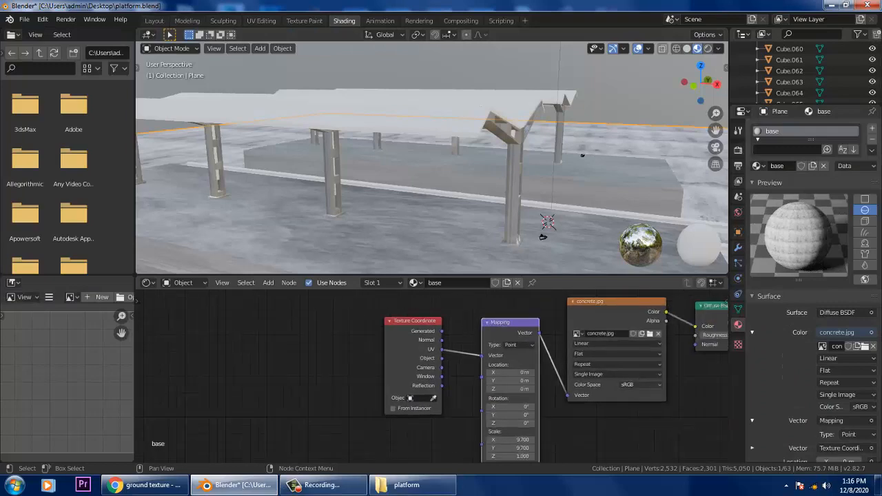
middle_drag(551, 378, 330, 398)
scroll(482, 193, down, 3)
middle_drag(524, 193, 407, 195)
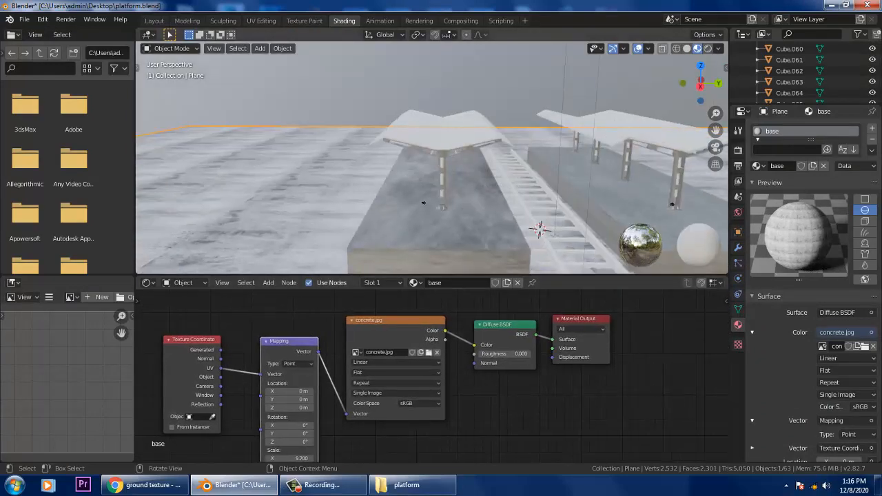
scroll(432, 158, down, 2)
middle_drag(432, 158, 470, 164)
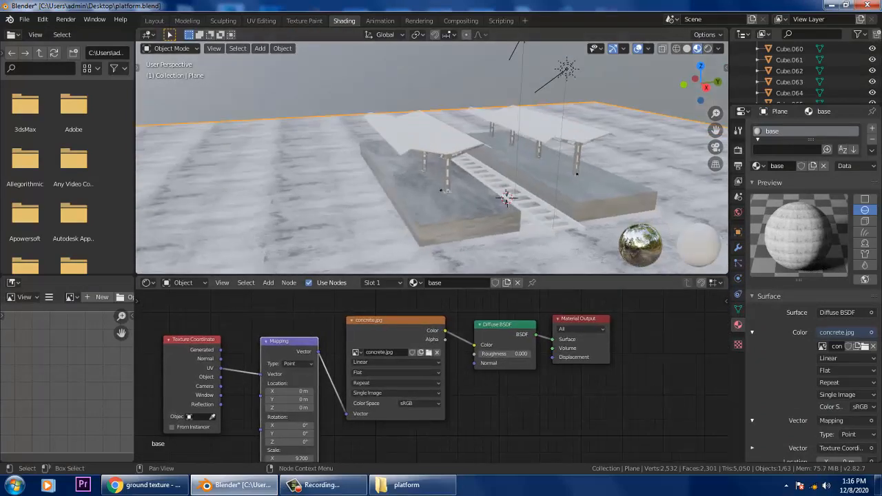
Replace the concrete.jpg texture node in the ground's base material with the ground image from the platform folder
click(394, 320)
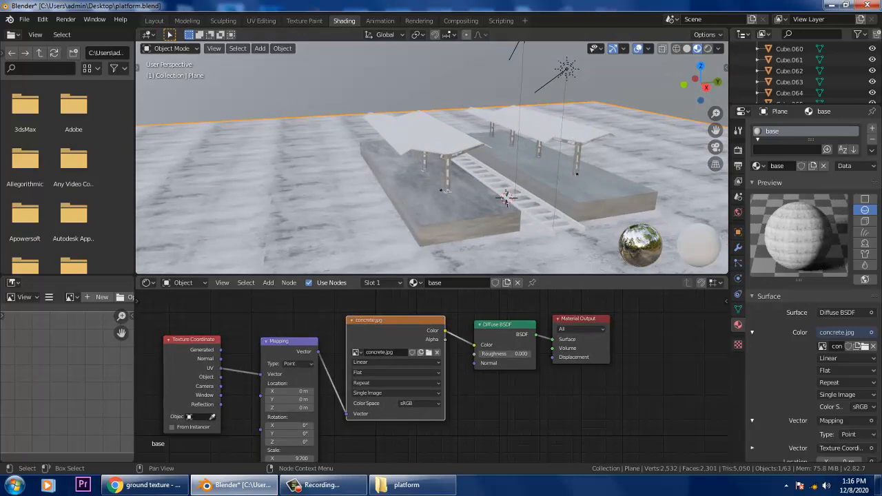
key(Delete)
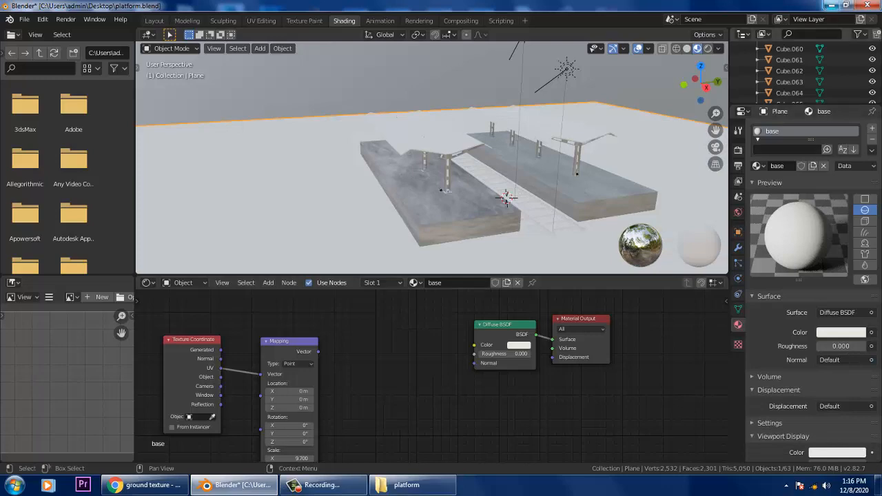
click(831, 5)
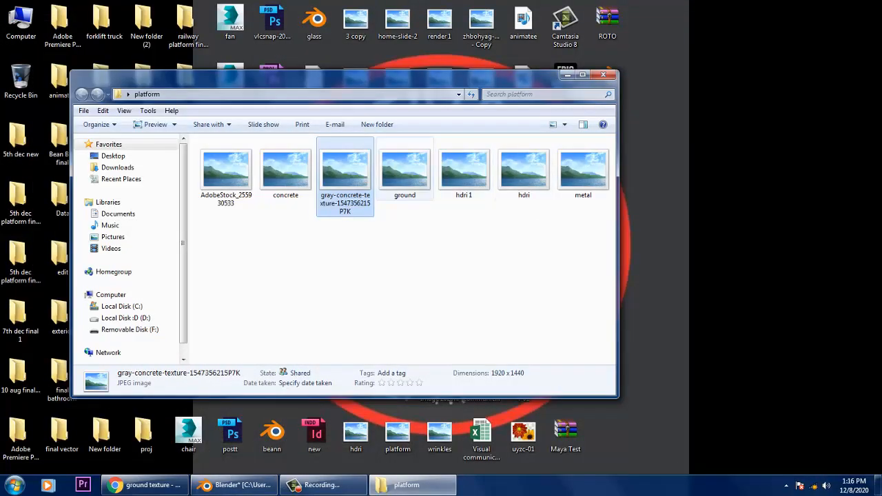
drag(404, 172, 392, 325)
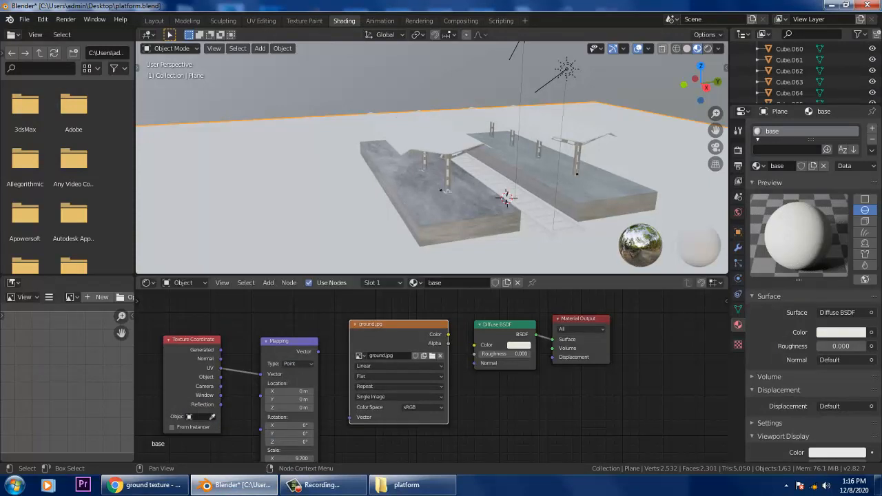
Link the ground image's Color output to the Diffuse BSDF color and the Mapping node's vector to the image's Vector input
drag(448, 334, 474, 345)
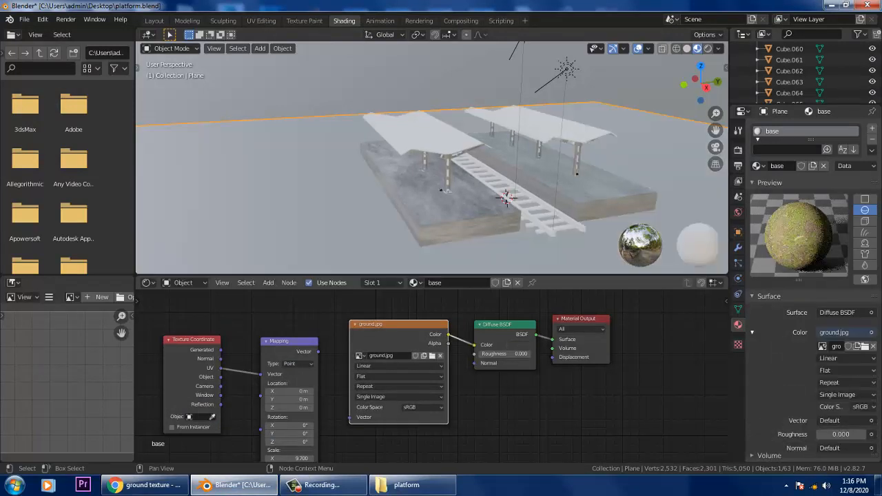
drag(317, 352, 350, 417)
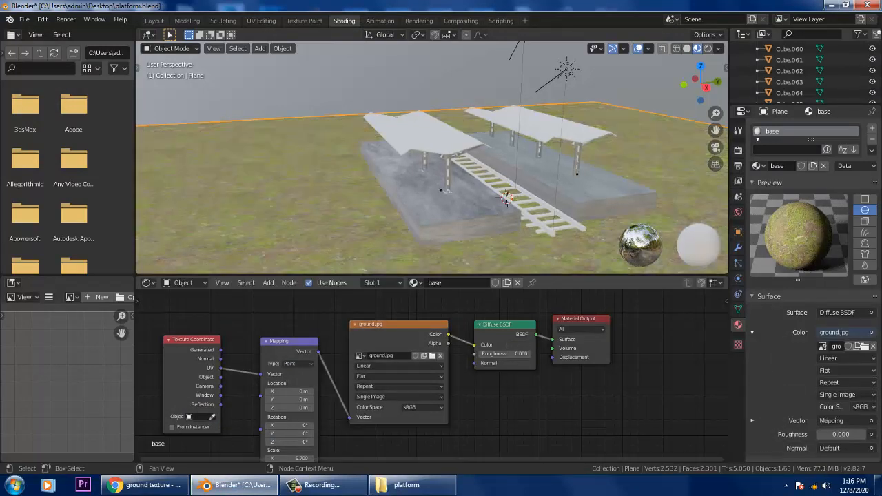
scroll(432, 157, up, 2)
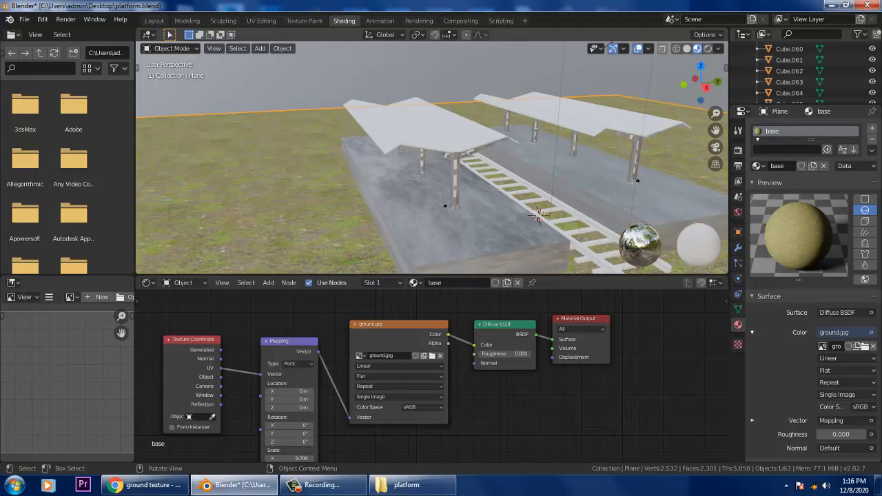
Preview the grass ground around the platforms and track in rendered shading, pause the render, and return to material preview
middle_drag(538, 214, 471, 179)
scroll(432, 181, up, 2)
click(707, 49)
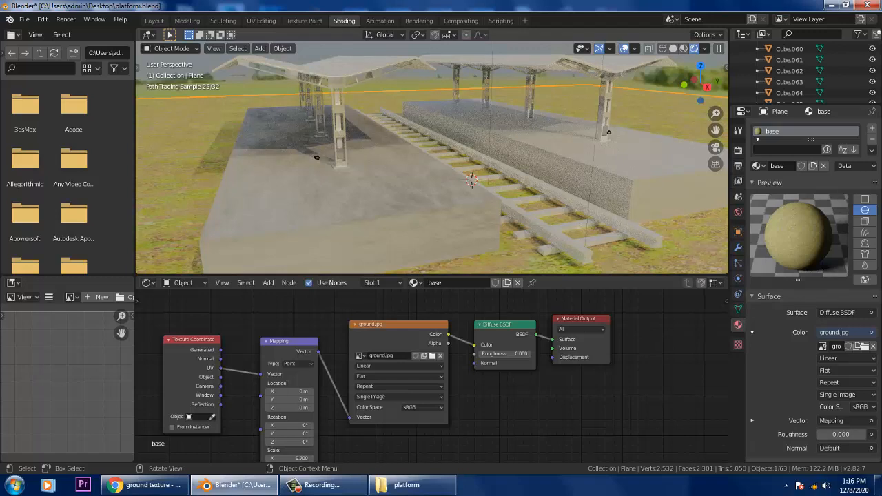
click(719, 48)
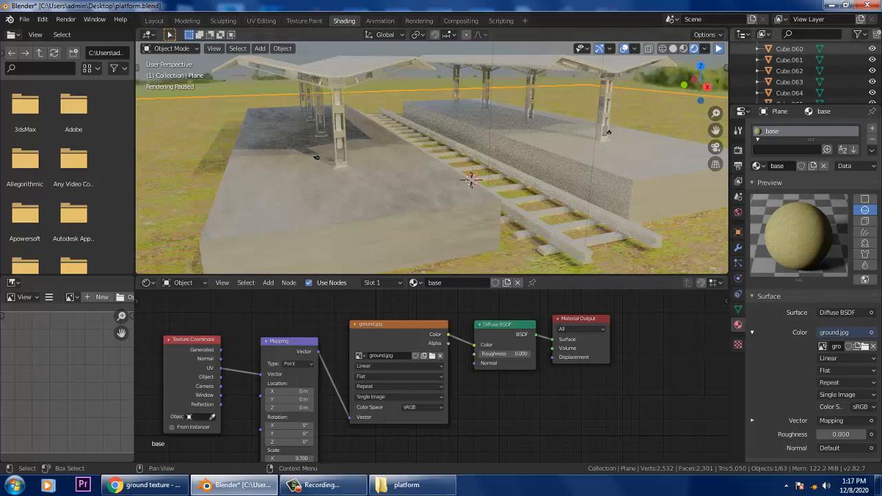
click(683, 48)
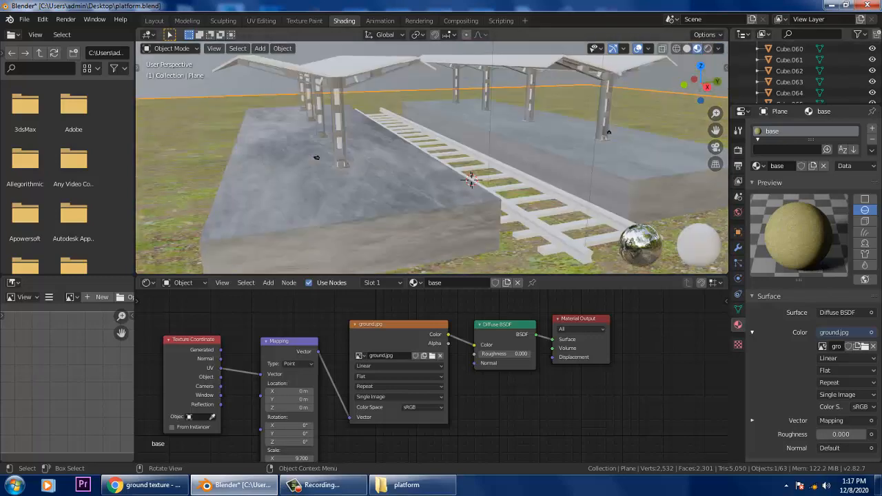
Select the inner cylinder piece of the nearest pillar on the platform beside the track and create a new material for it
scroll(432, 158, down, 4)
scroll(432, 157, up, 1)
middle_drag(432, 158, 408, 150)
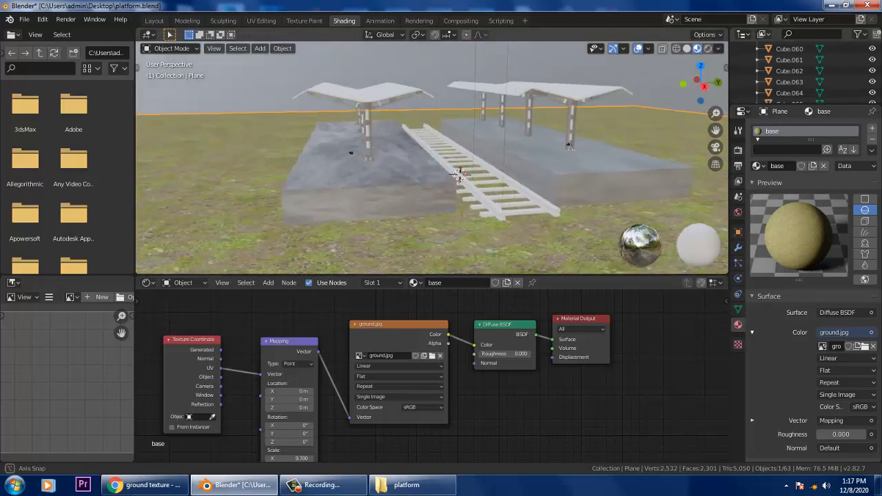
middle_drag(460, 172, 581, 199)
scroll(480, 170, up, 4)
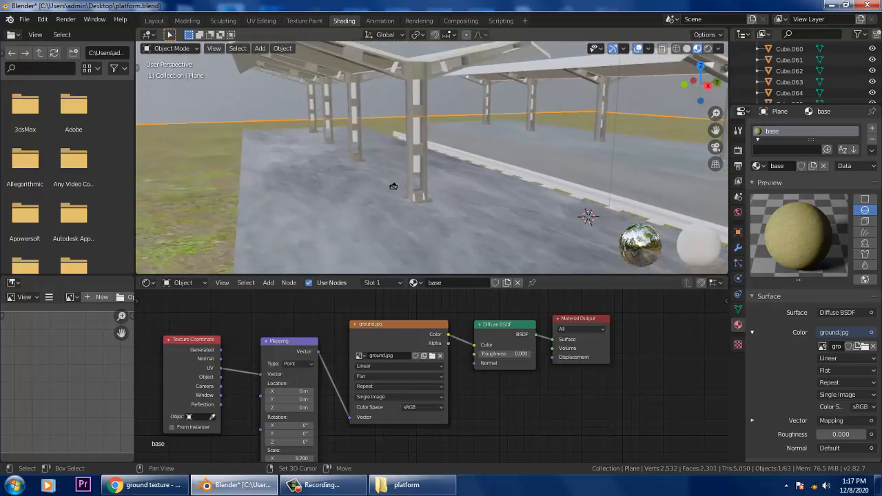
scroll(431, 158, up, 1)
click(415, 160)
middle_drag(415, 160, 417, 180)
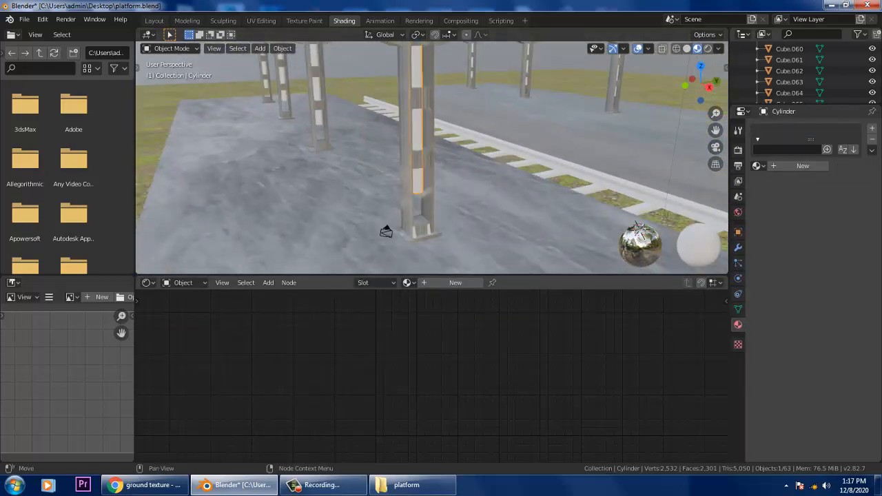
click(455, 283)
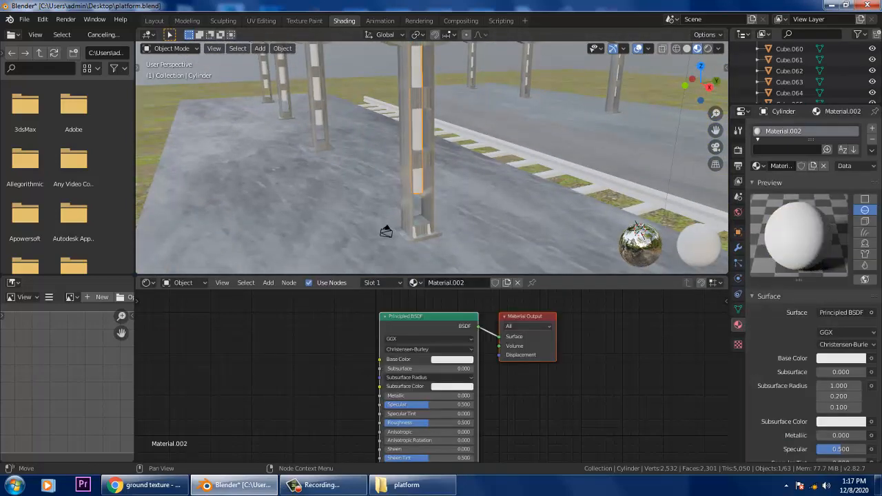
Spread the Principled BSDF and Material Output nodes apart and add a Glossy BSDF node on the free side
drag(527, 316, 615, 334)
click(423, 333)
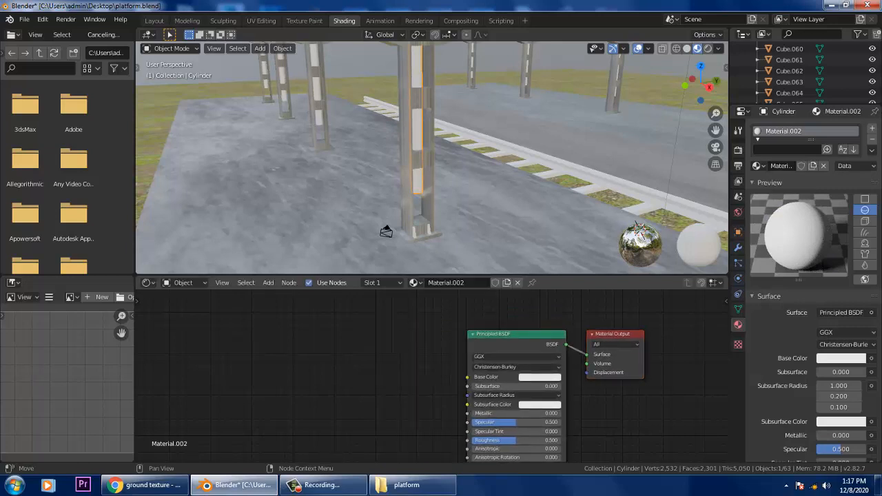
drag(510, 333, 433, 315)
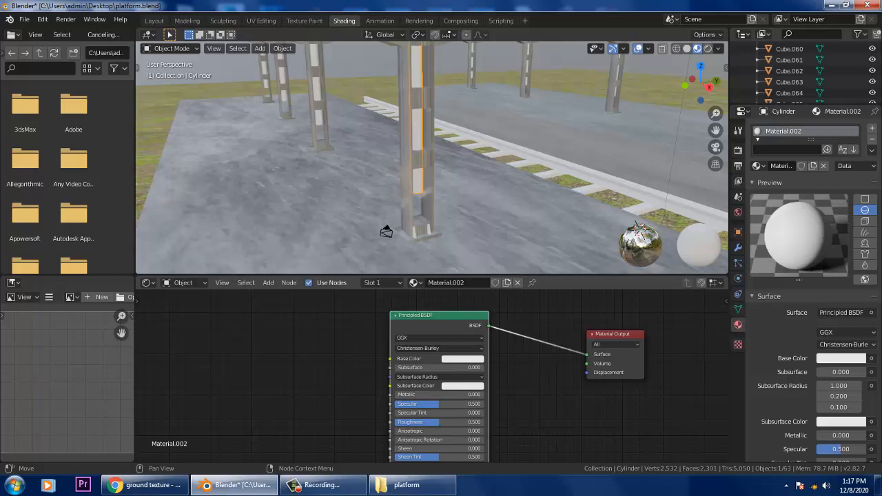
key(alt+a)
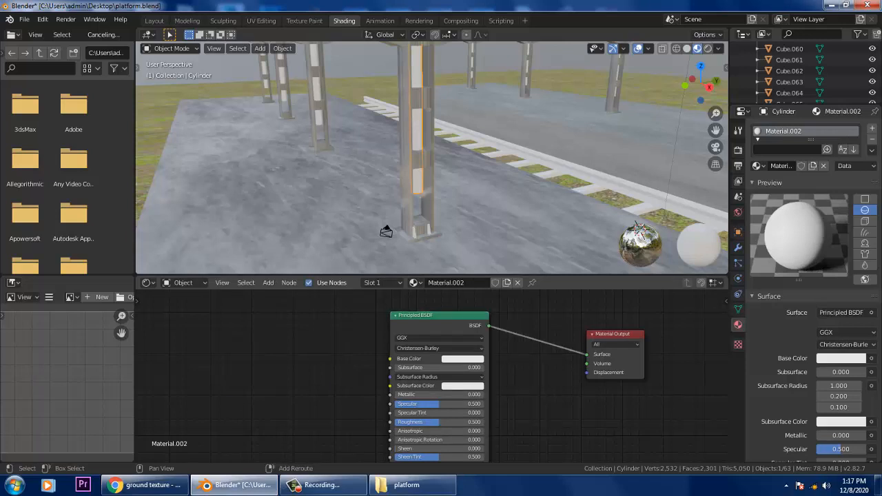
key(shift+a)
mouse_move(275, 352)
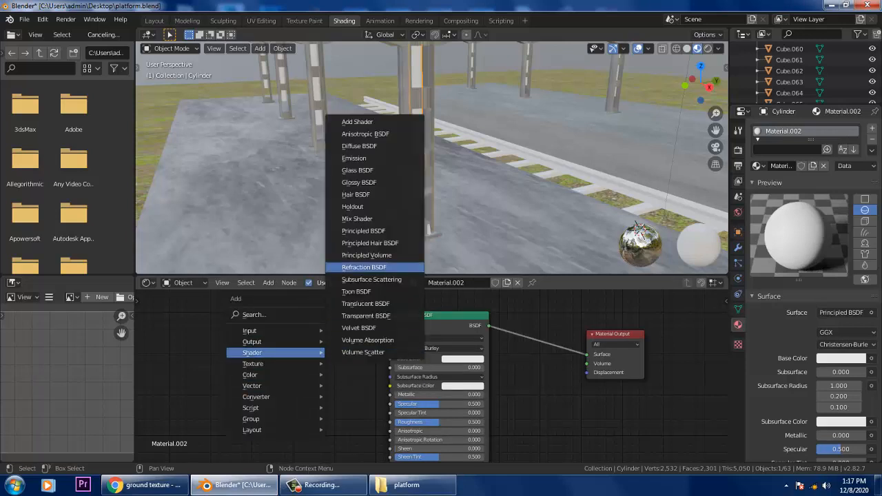
click(358, 182)
click(265, 362)
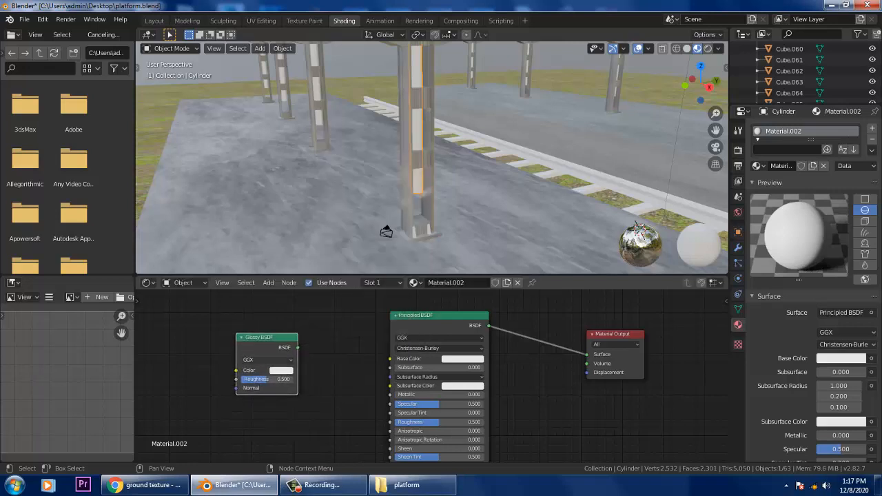
drag(297, 347, 352, 430)
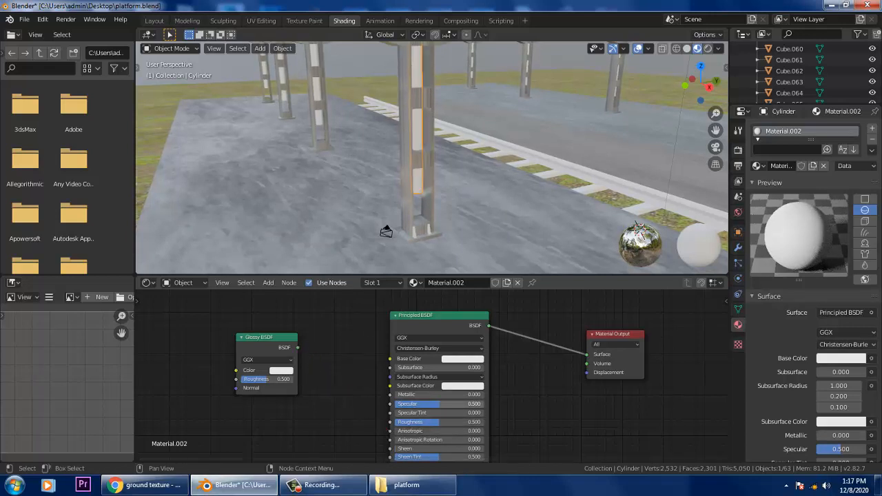
Try Specular 0.486 and Metallic 0.427 on the Principled BSDF, keeping GGX distribution and Christensen-Burley subsurface
mouse_move(439, 404)
mouse_down()
mouse_move(454, 403)
mouse_move(440, 404)
mouse_up()
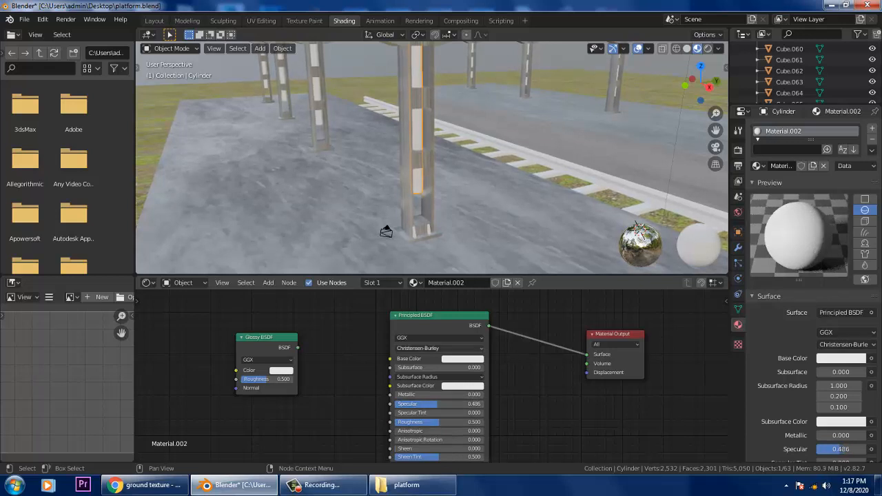
click(438, 337)
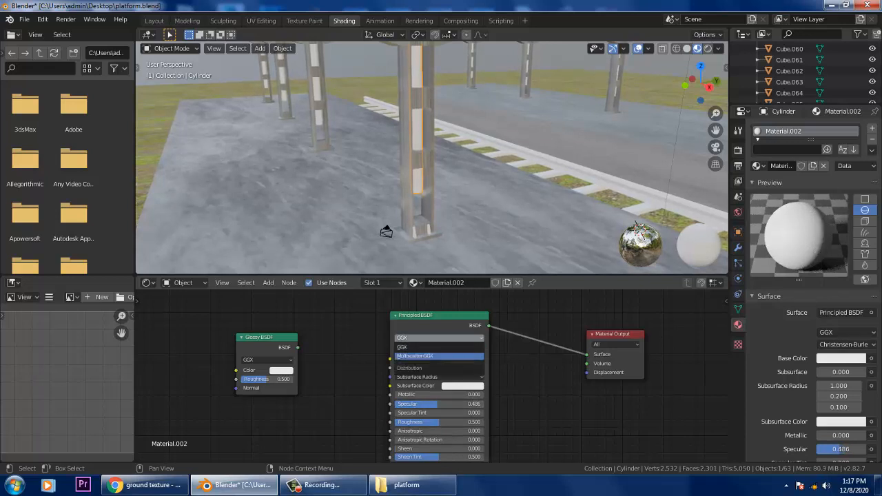
click(439, 347)
click(439, 348)
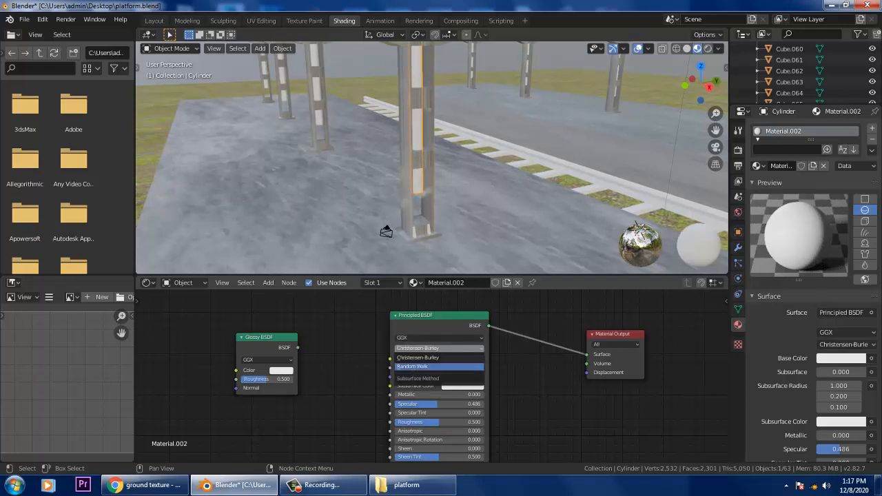
click(406, 357)
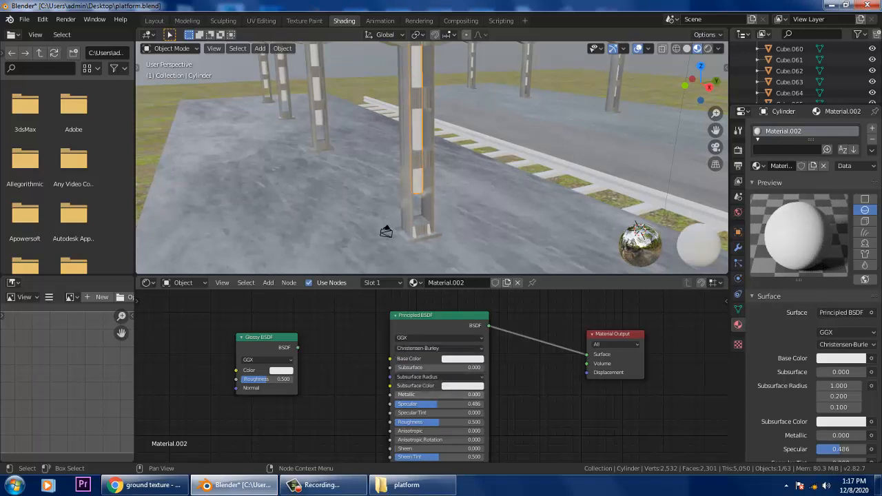
drag(401, 394, 436, 394)
Set the Principled BSDF to Metallic 0.101, Specular 0.802, Specular Tint 0.239 and Roughness 0.120, and move the Glossy BSDF node farther away
mouse_move(441, 159)
middle_down()
mouse_move(416, 160)
mouse_move(425, 160)
middle_up()
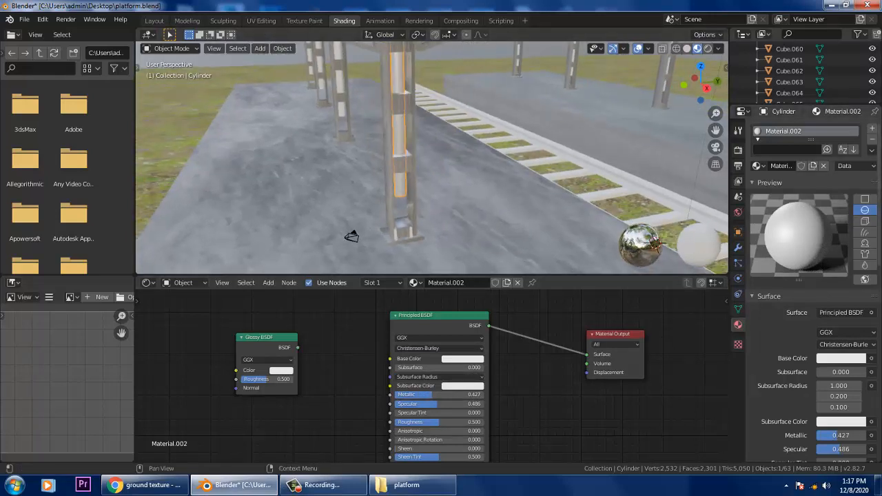
scroll(842, 410, down, 1)
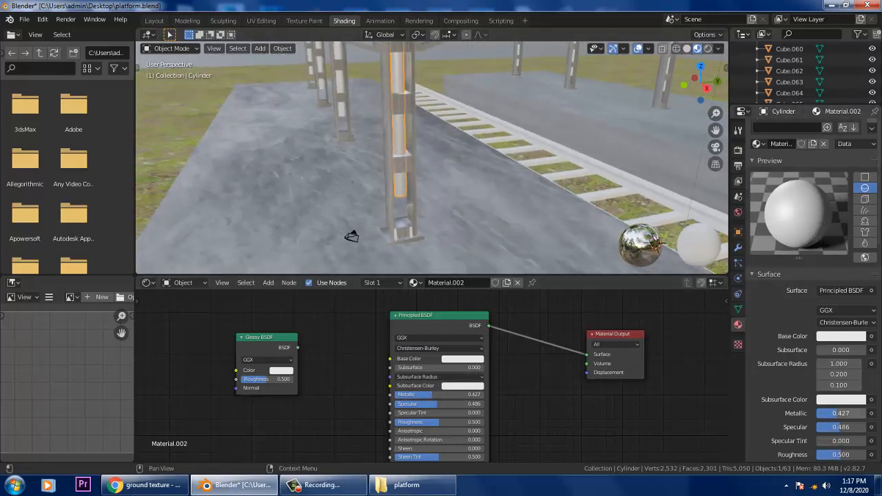
drag(854, 413, 831, 455)
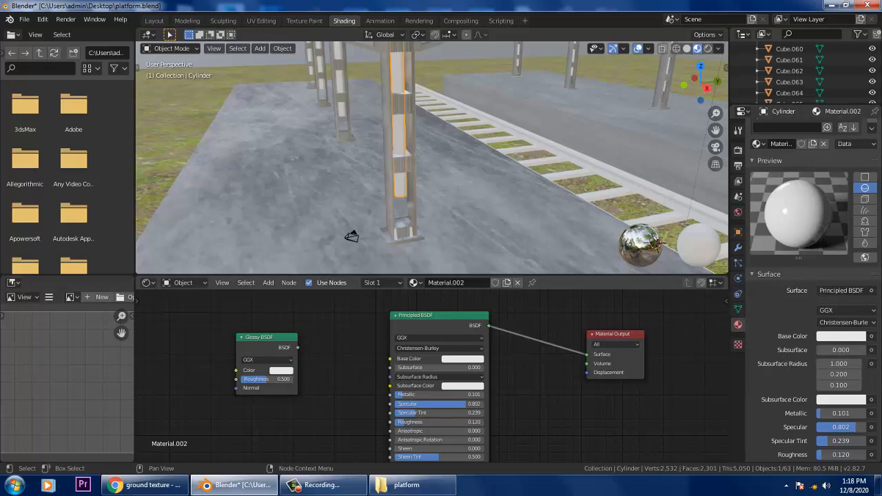
drag(267, 337, 202, 338)
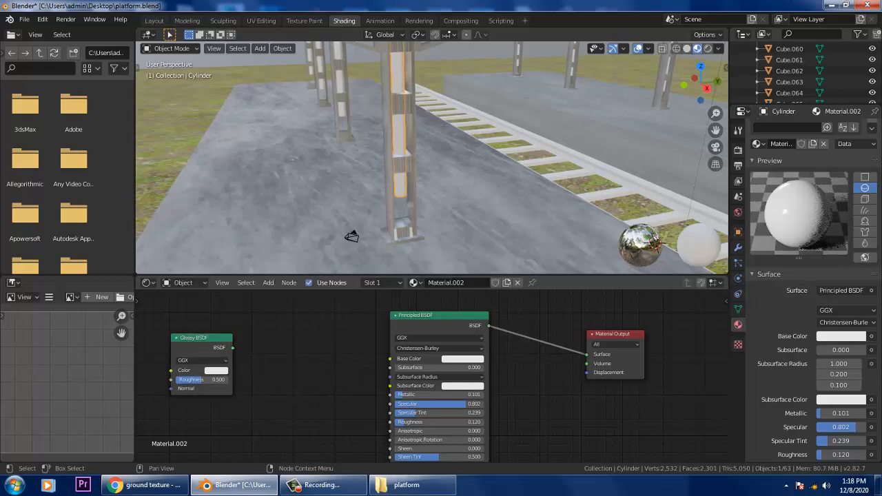
key(shift+a)
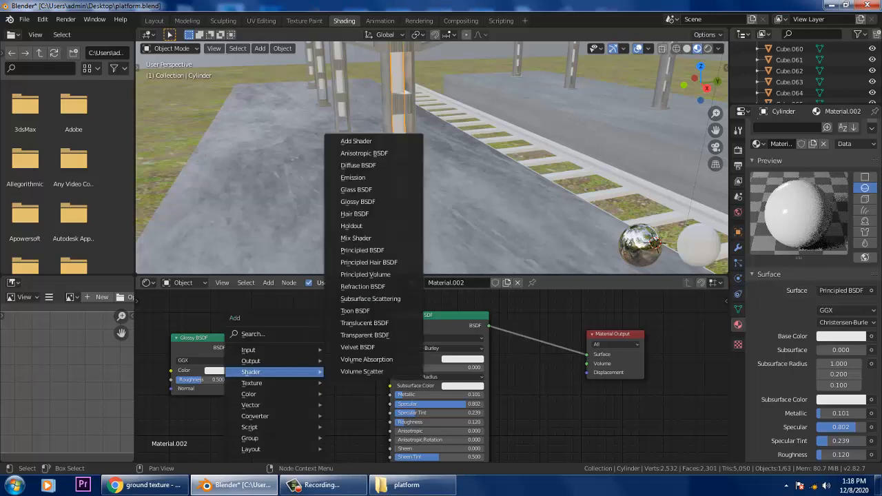
mouse_move(275, 406)
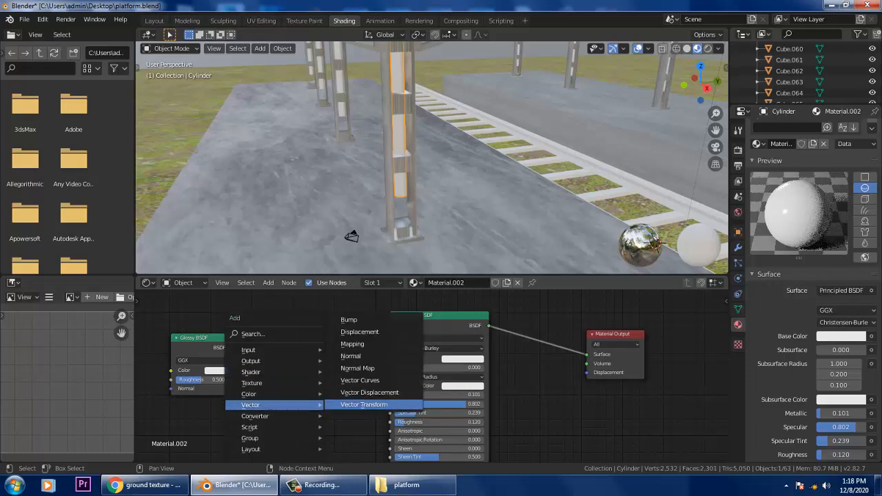
key(Escape)
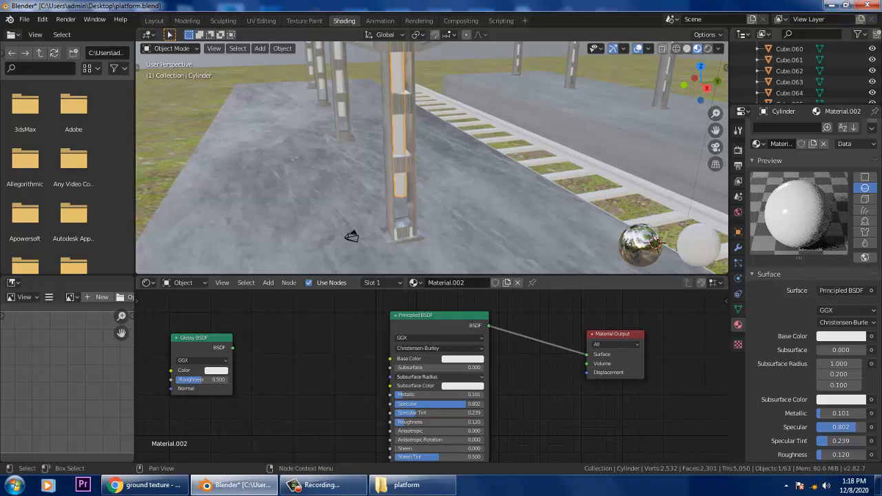
Give the pillar material a pale yellow-green base color and set Sheen to 0.195 and Sheen Tint to 0.423
click(462, 359)
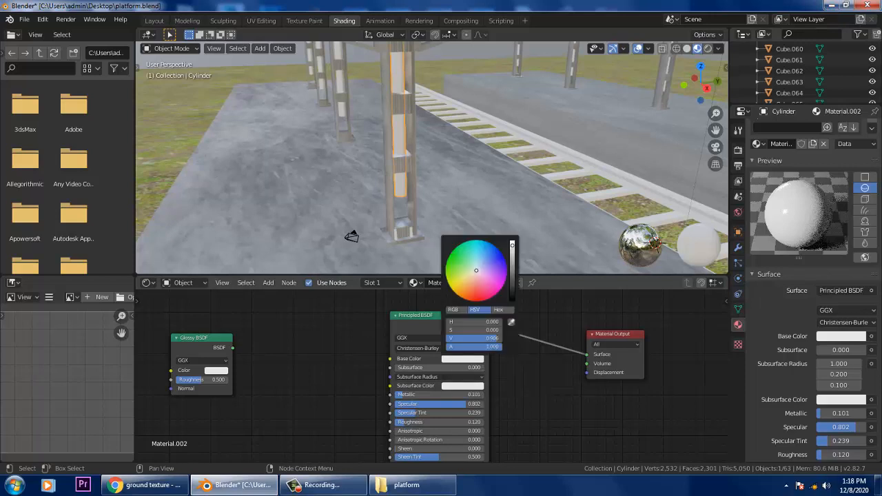
mouse_move(476, 270)
mouse_down()
mouse_move(463, 278)
mouse_move(469, 273)
mouse_up()
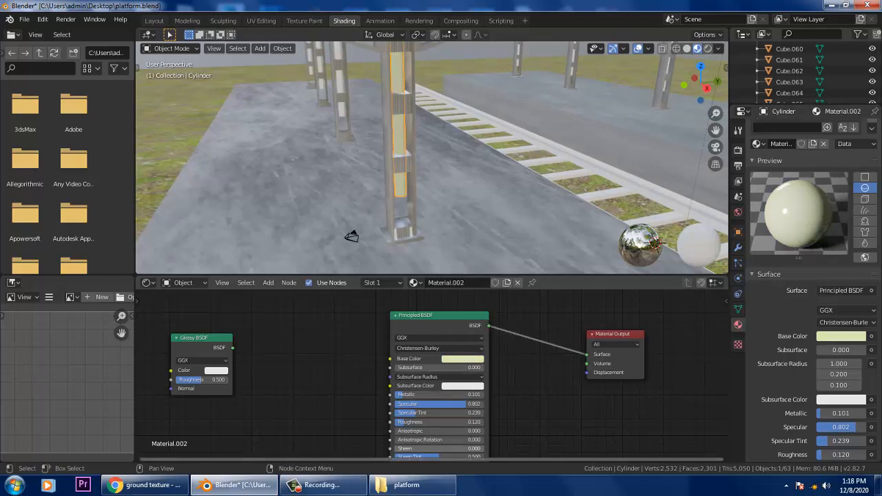
drag(448, 449, 467, 448)
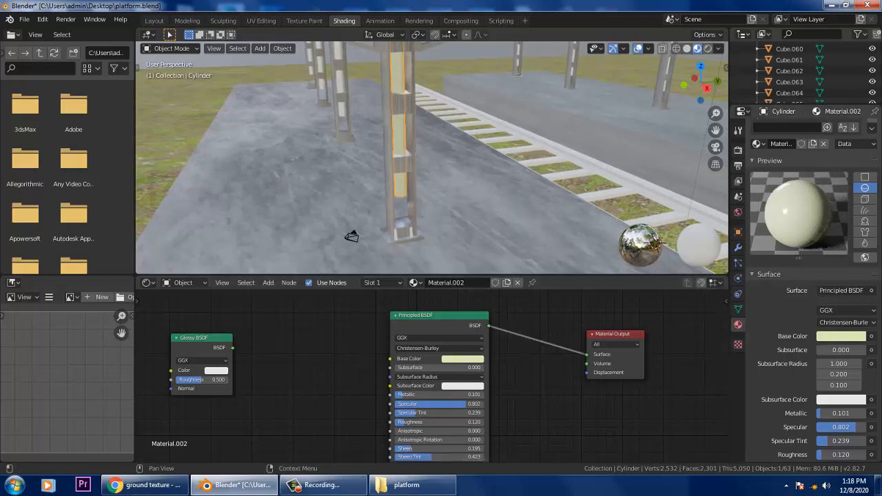
mouse_move(524, 414)
middle_down()
mouse_move(526, 317)
mouse_move(536, 407)
middle_up()
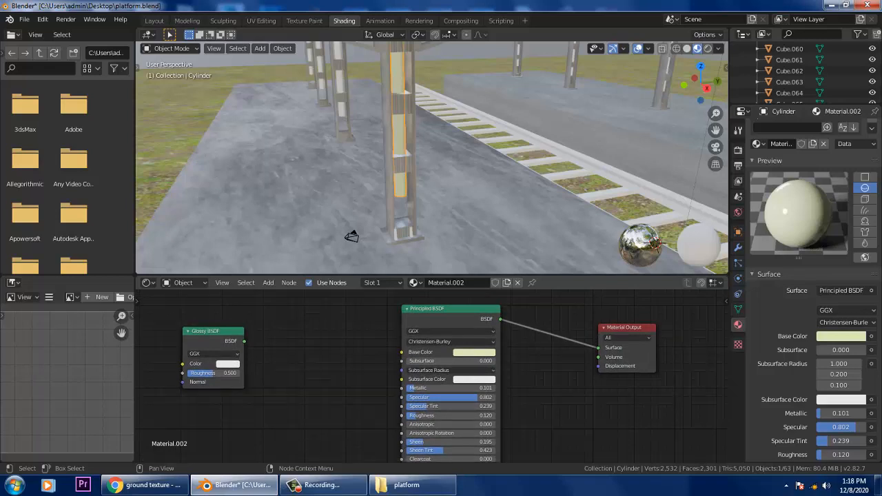
key(shift+a)
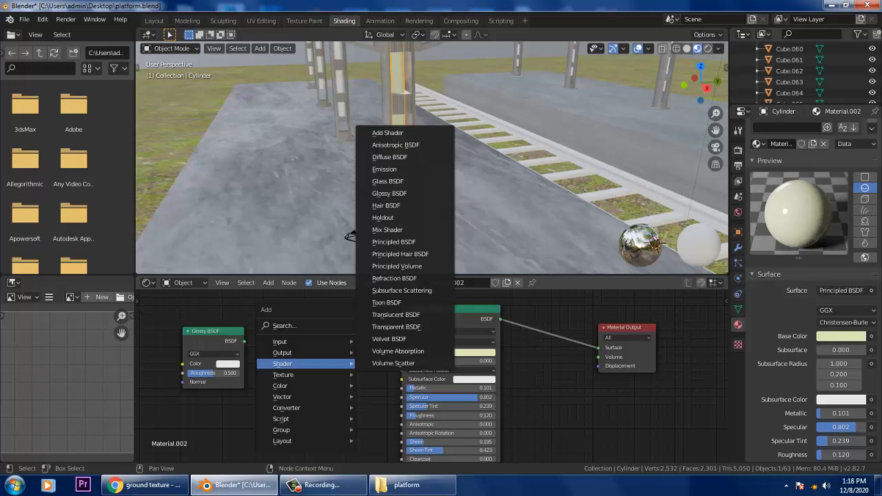
key(Escape)
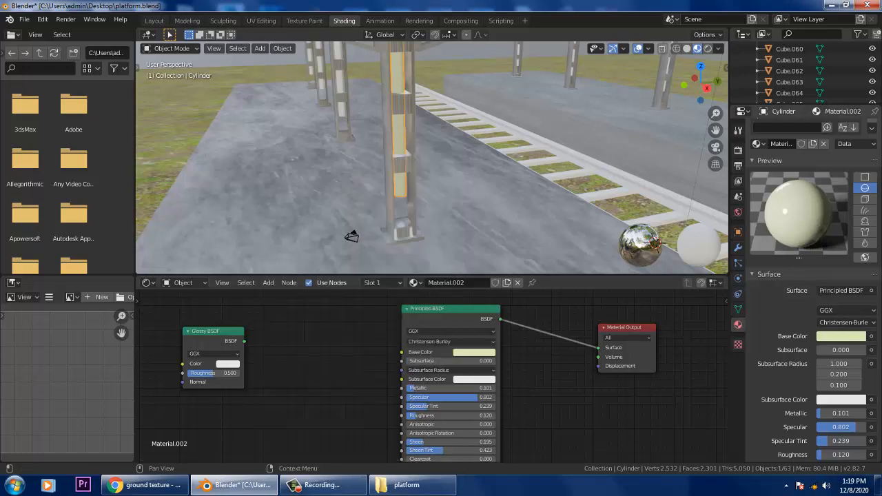
Set the Metallic value in the pillar material's Viewport Display settings to 0.396
scroll(813, 290, down, 5)
scroll(813, 290, down, 6)
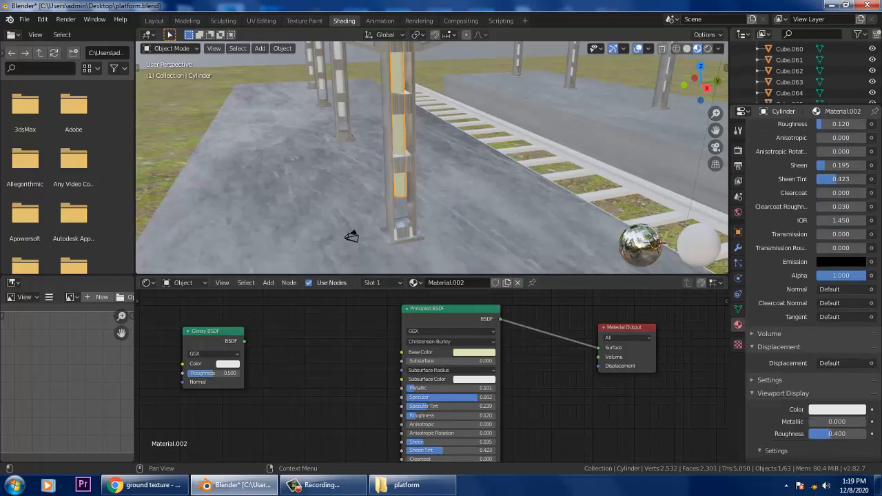
drag(836, 421, 864, 421)
View both platforms and the track from the front end and preview the scene in rendered shading
scroll(432, 157, down, 5)
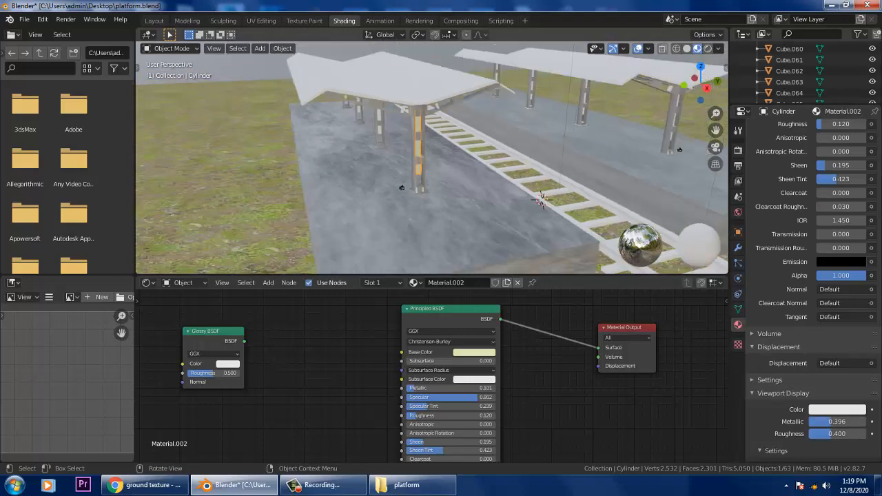
middle_drag(432, 173, 349, 146)
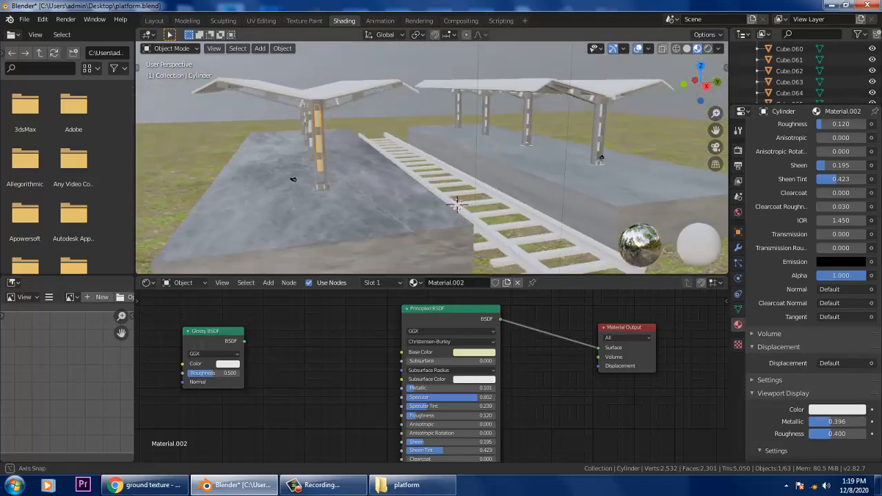
middle_drag(293, 179, 294, 178)
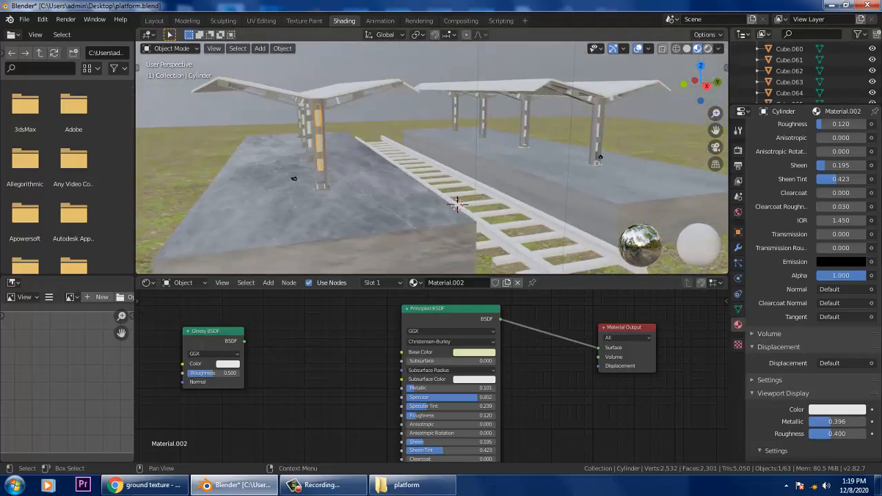
click(707, 49)
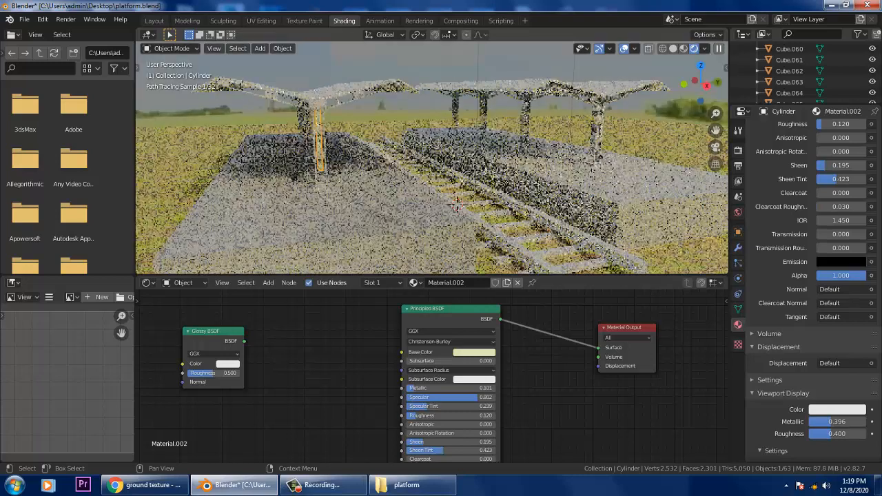